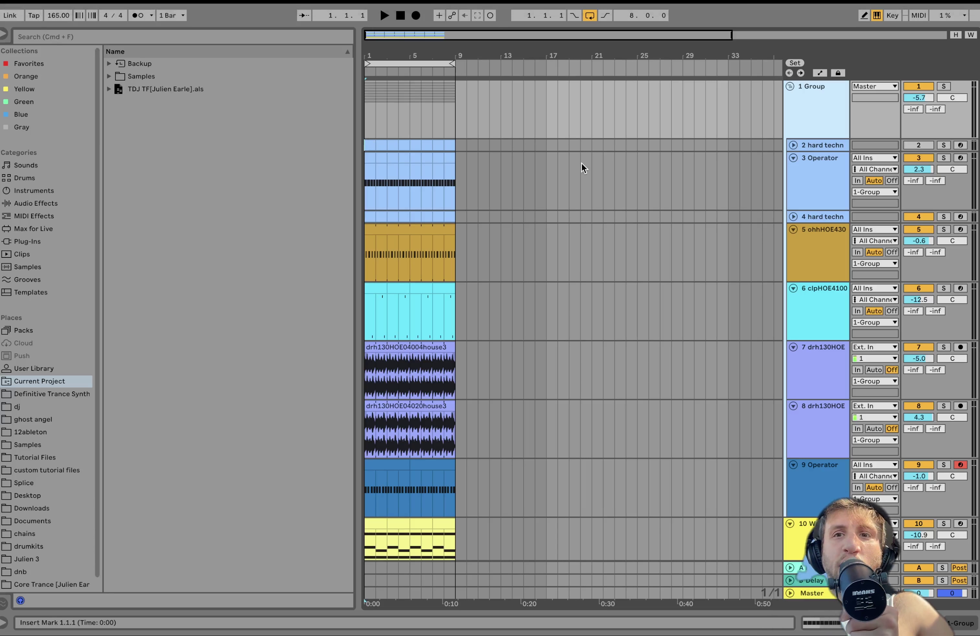
- Solo the 3 Operator track, show its device chain from the instrument onward and play a short stretch of it
click(796, 178)
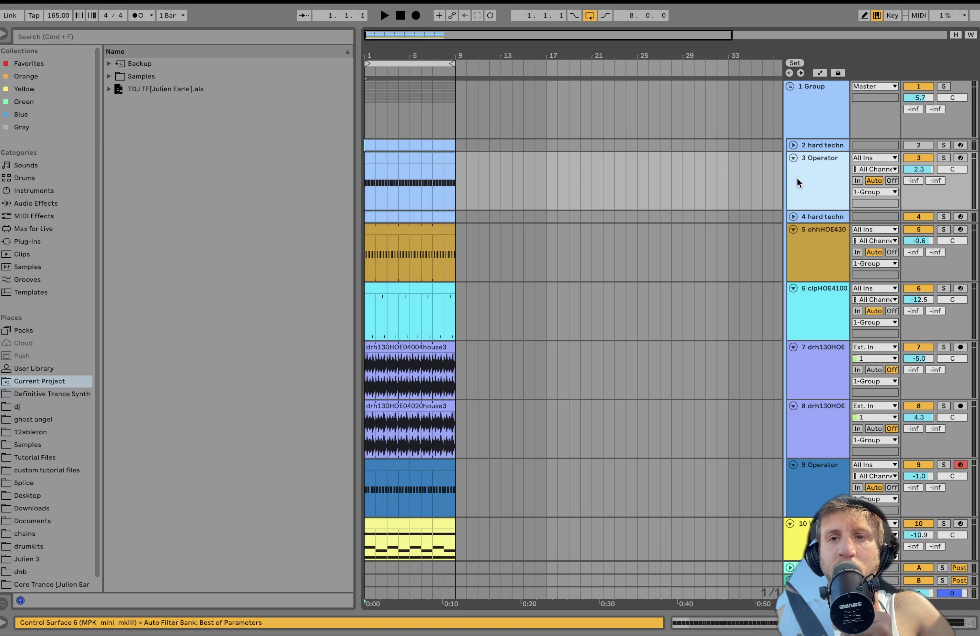
click(943, 159)
double_click(824, 167)
key(space)
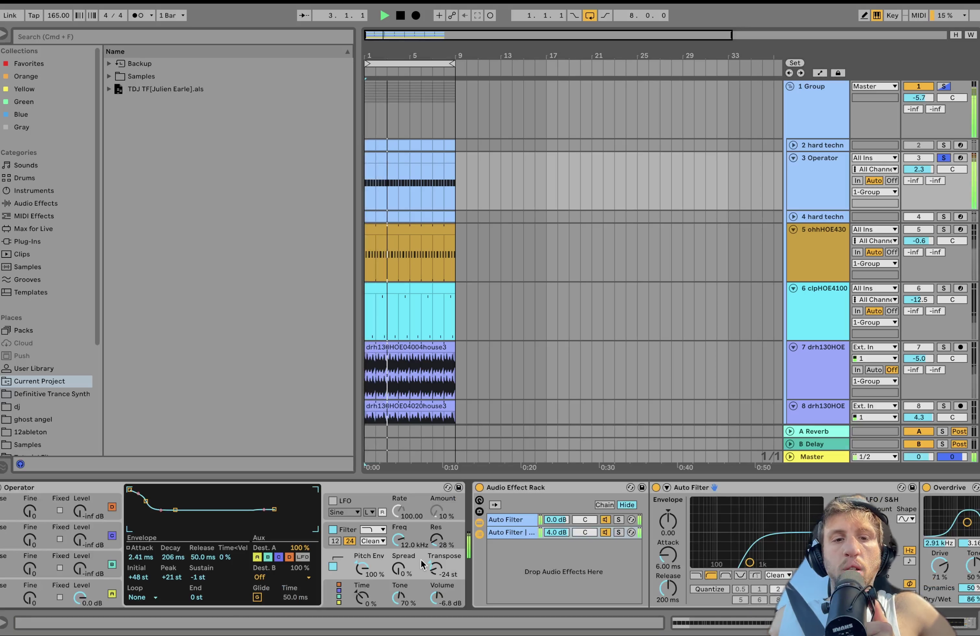
key(space)
scroll(423, 564, left, 3)
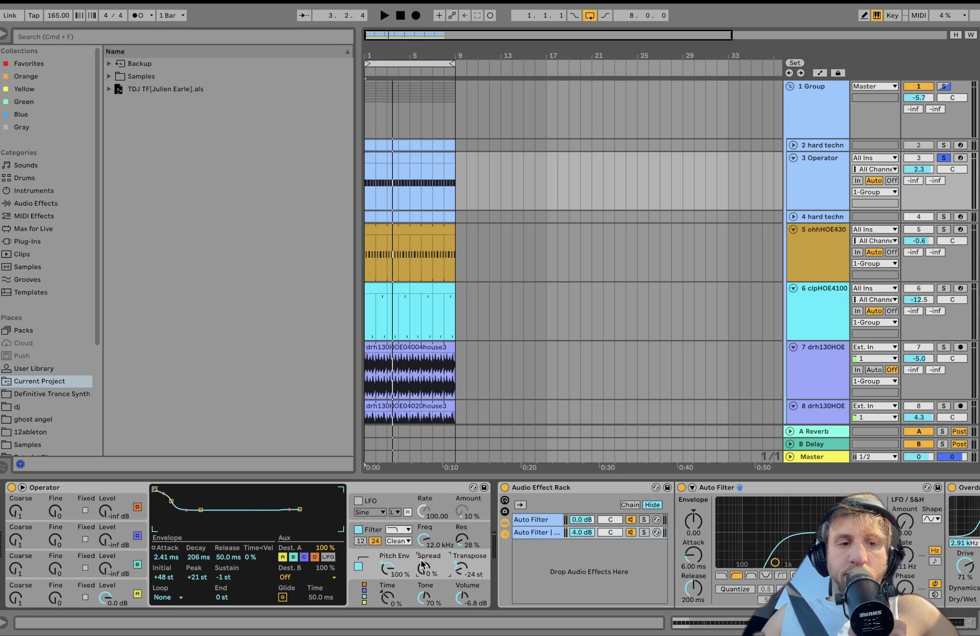
- Examine Operator's oscillator A settings and its pitch envelope, and play the soloed track to hear them
click(140, 576)
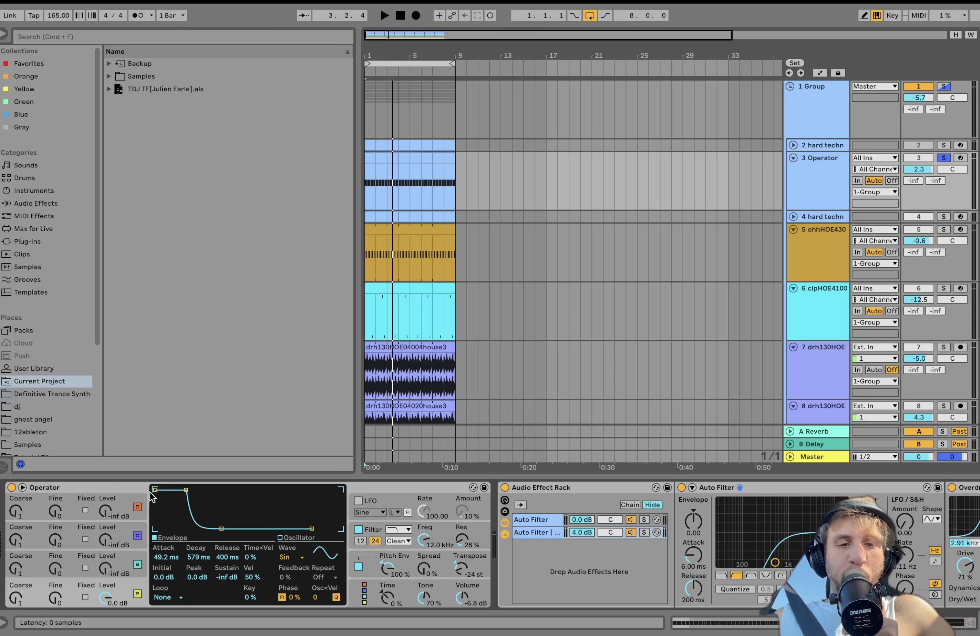
click(371, 556)
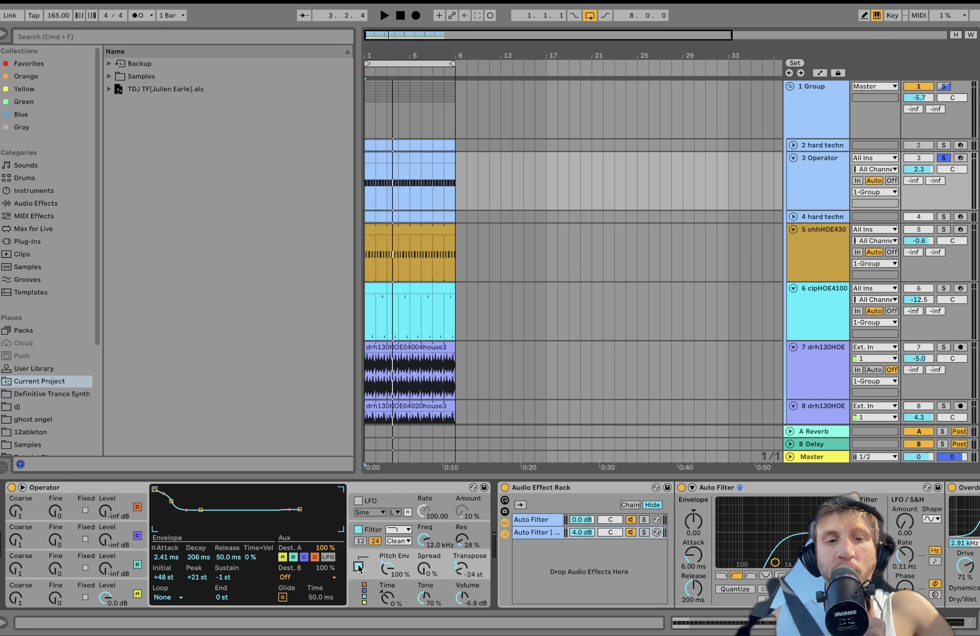
key(space)
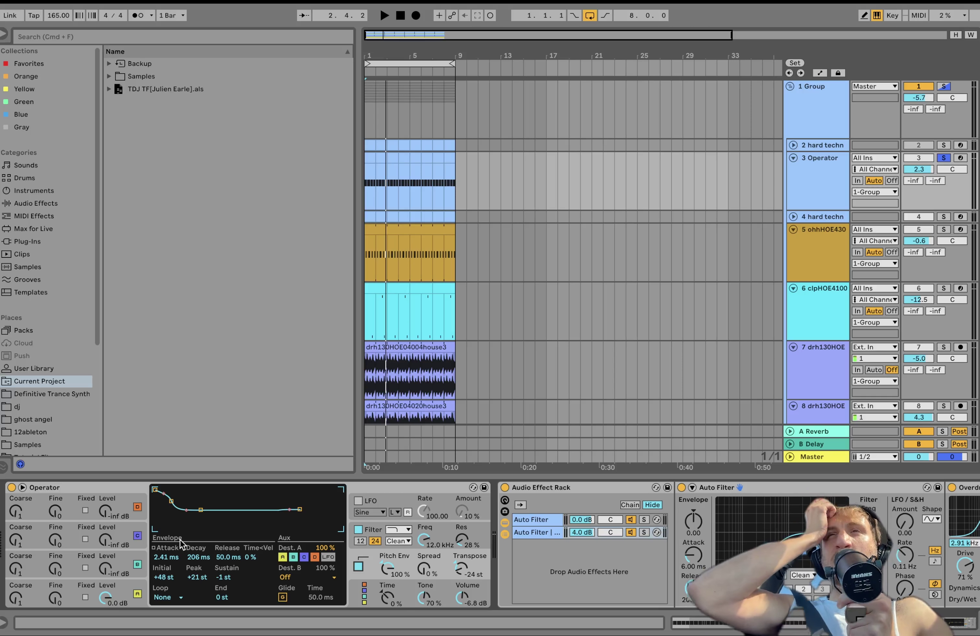
key(space)
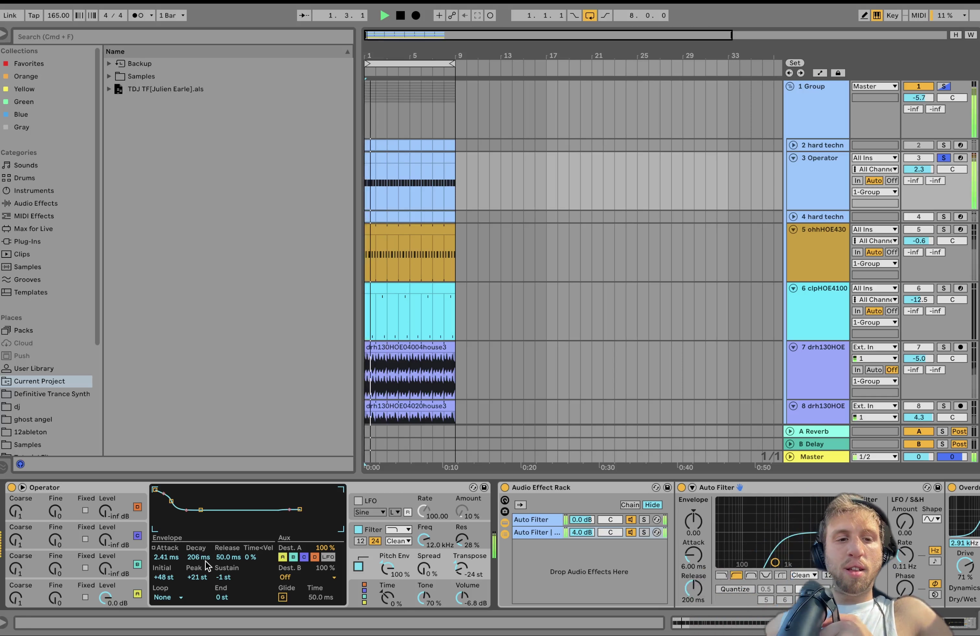
key(space)
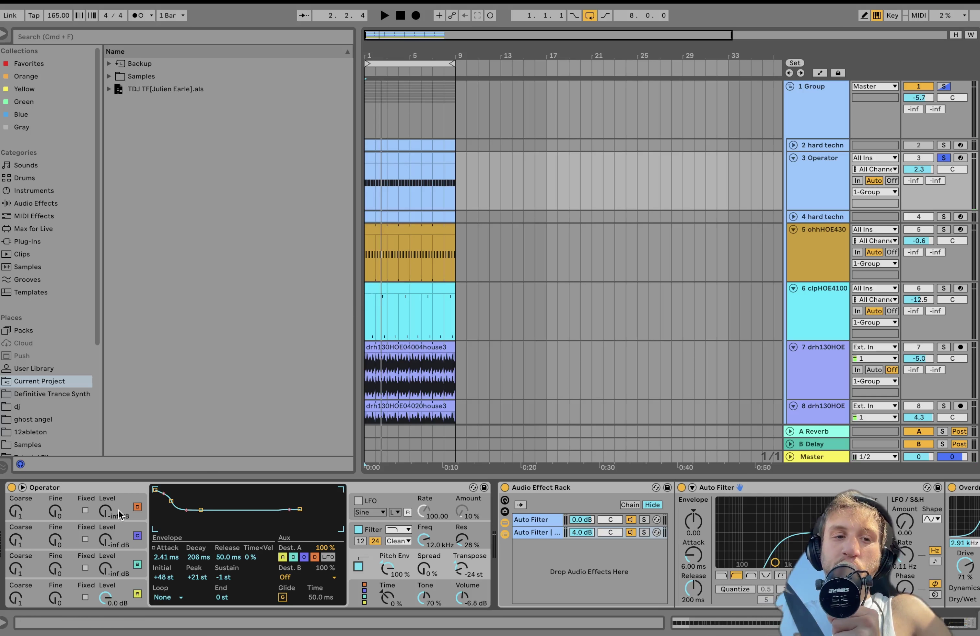
- Try a pitch envelope attack of 0 ms in Operator and play the track to hear the difference
click(155, 548)
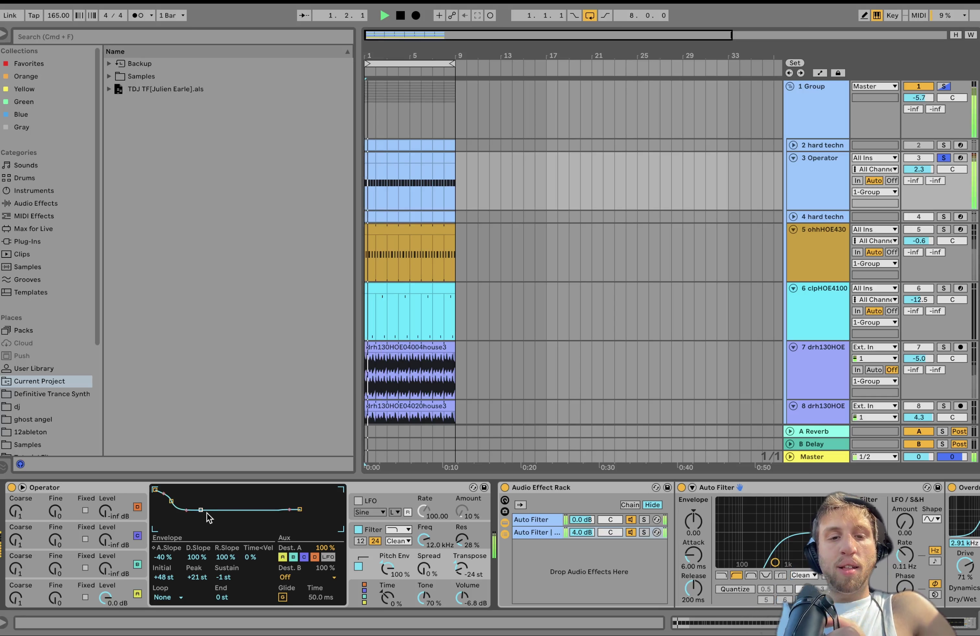
click(170, 552)
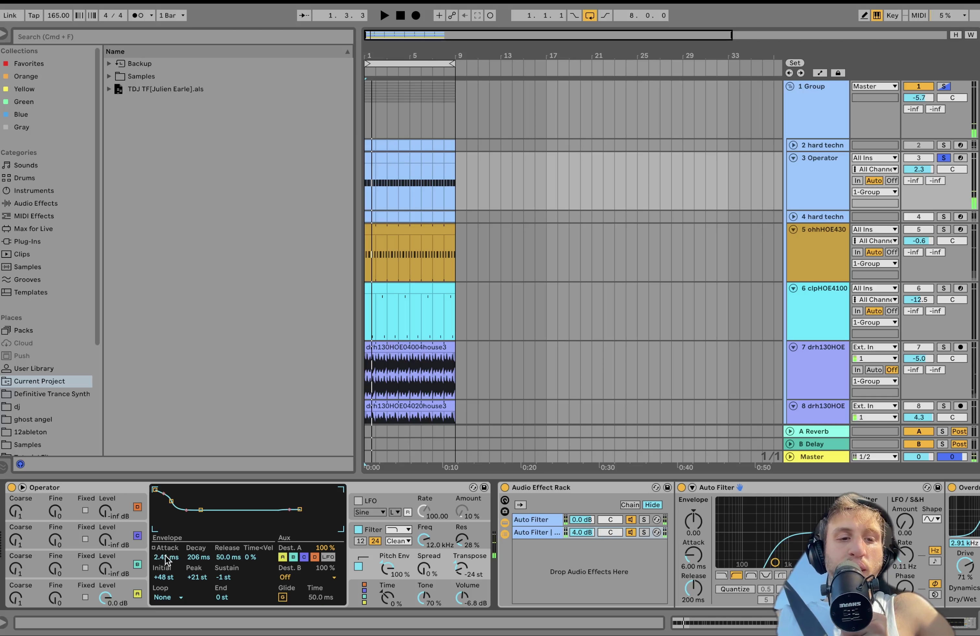
click(165, 557)
key(BackSpace)
key(space)
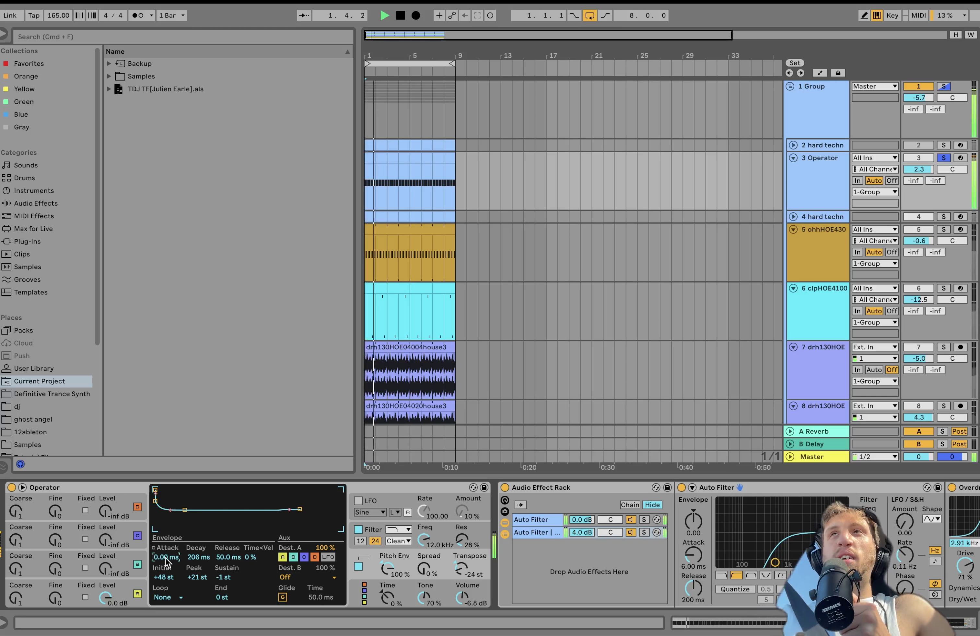
key(space)
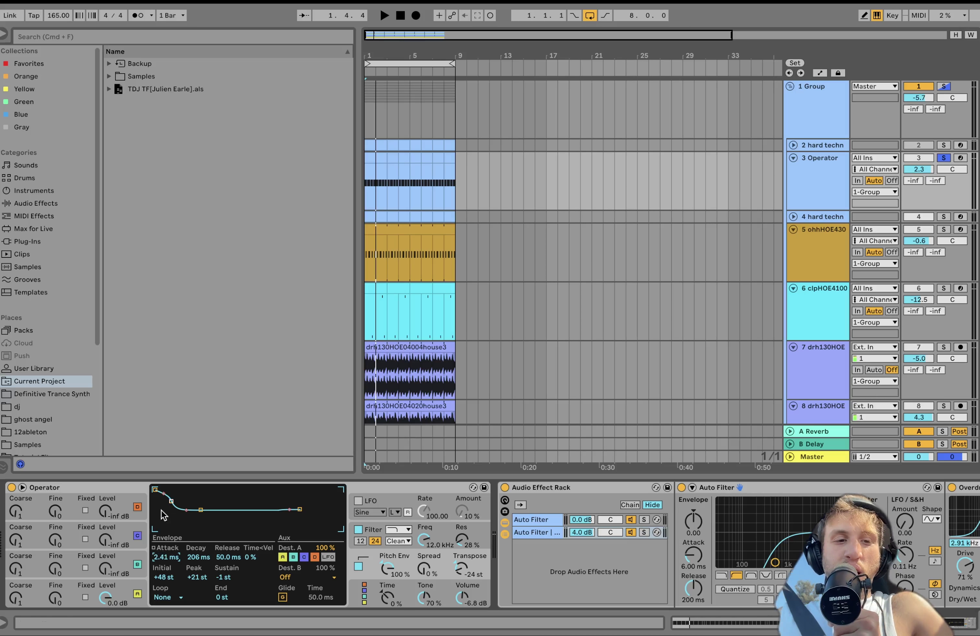
- Compare the Operator track's sound with its Audio Effect Rack switched off and on during playback
key(space)
scroll(164, 524, right, 10)
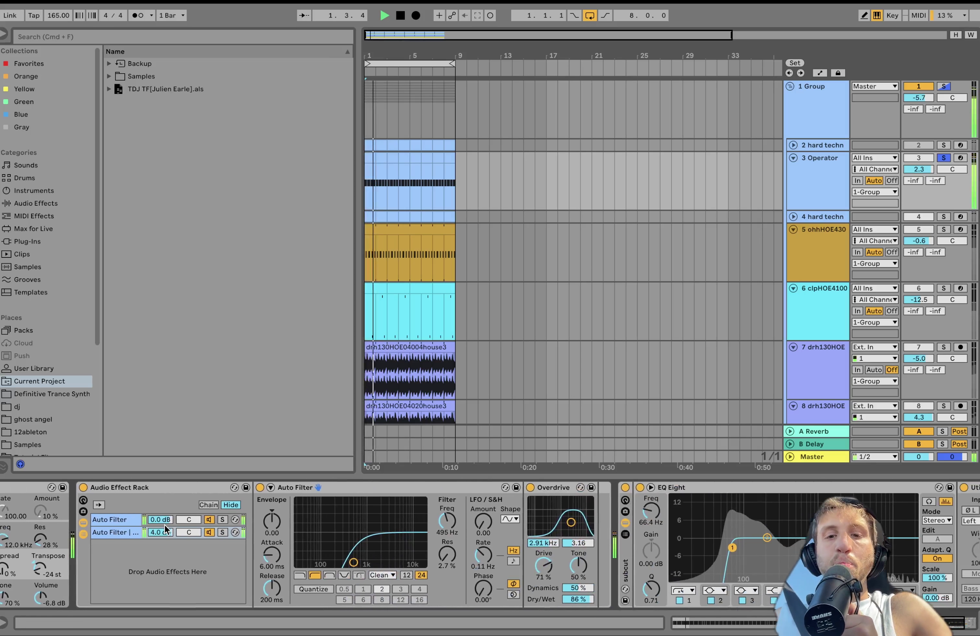
key(space)
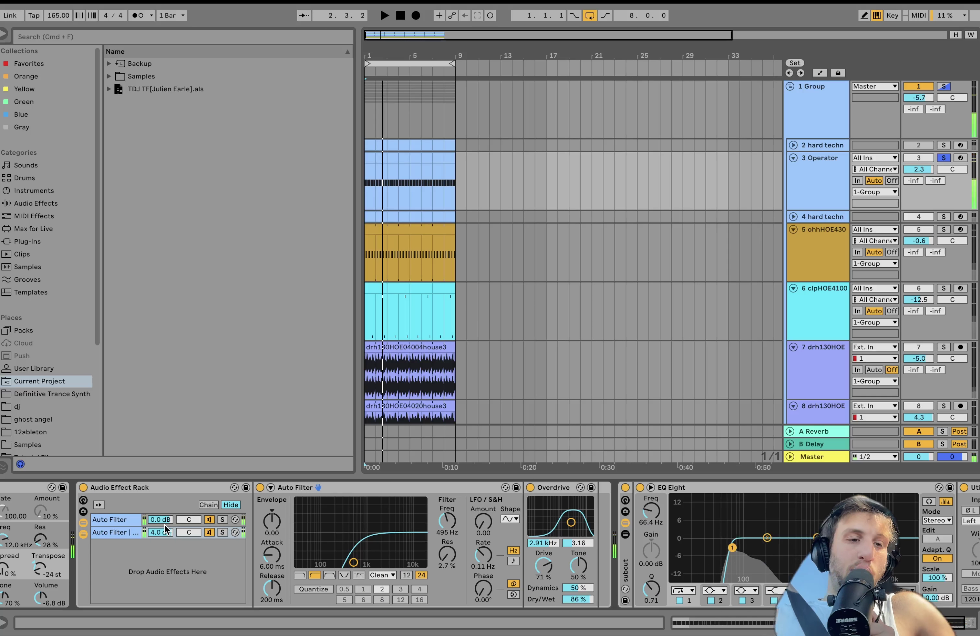
click(83, 488)
click(83, 488)
key(space)
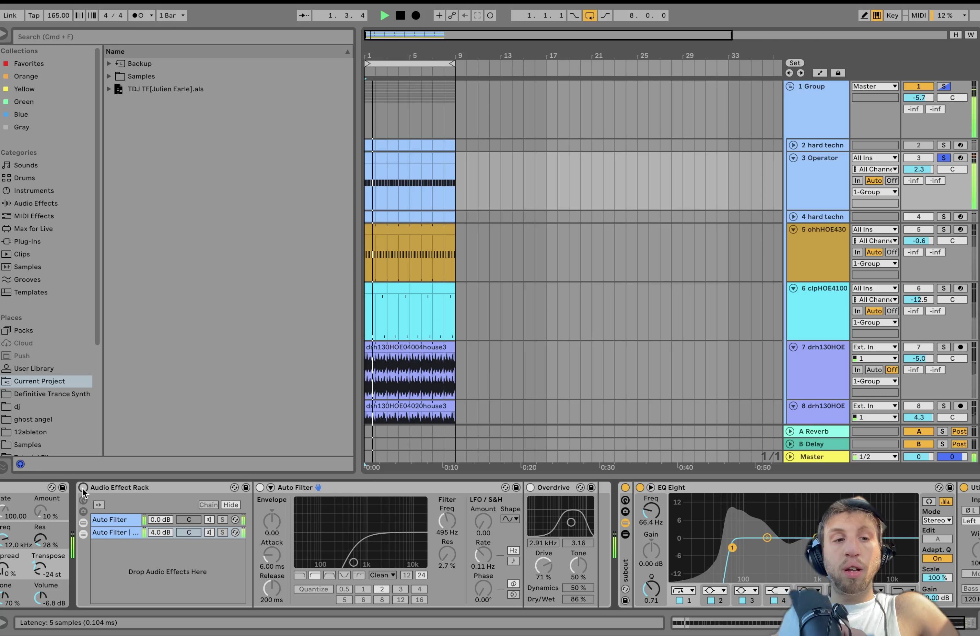
key(space)
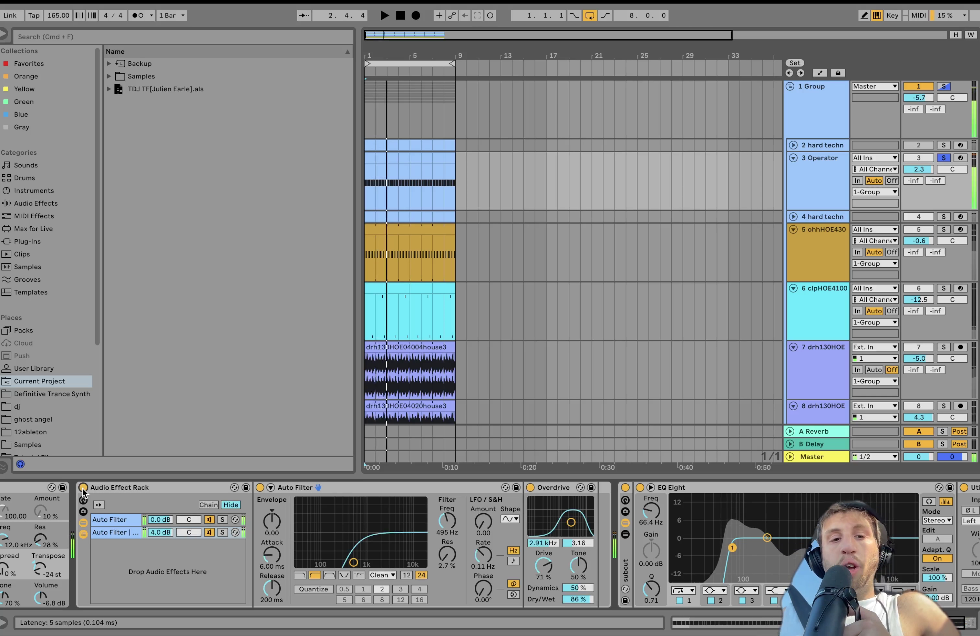
- Listen to each of the Audio Effect Rack's two Auto Filter chains soloed in turn, leaving neither soloed
click(108, 520)
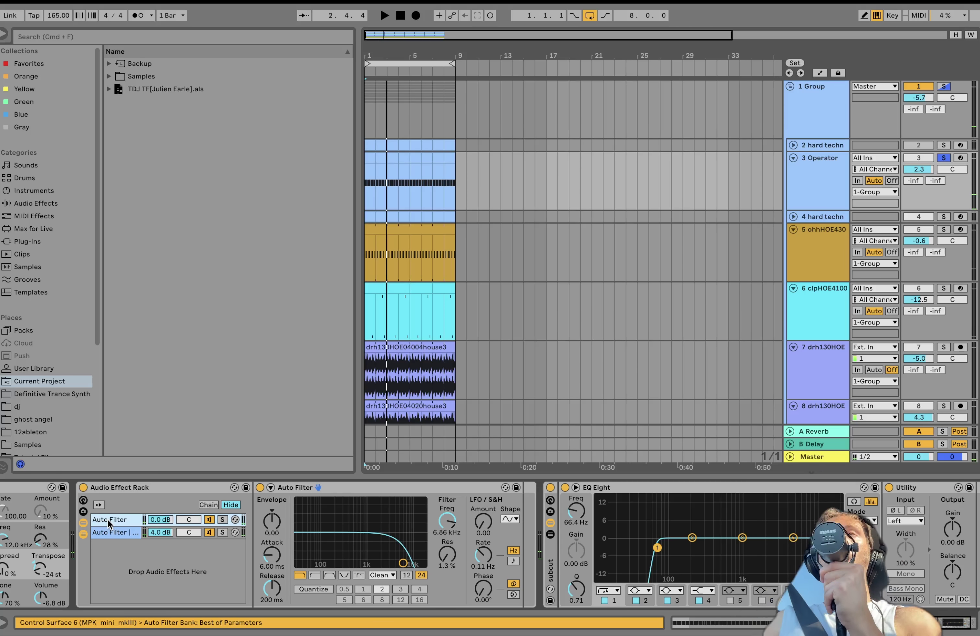
click(222, 519)
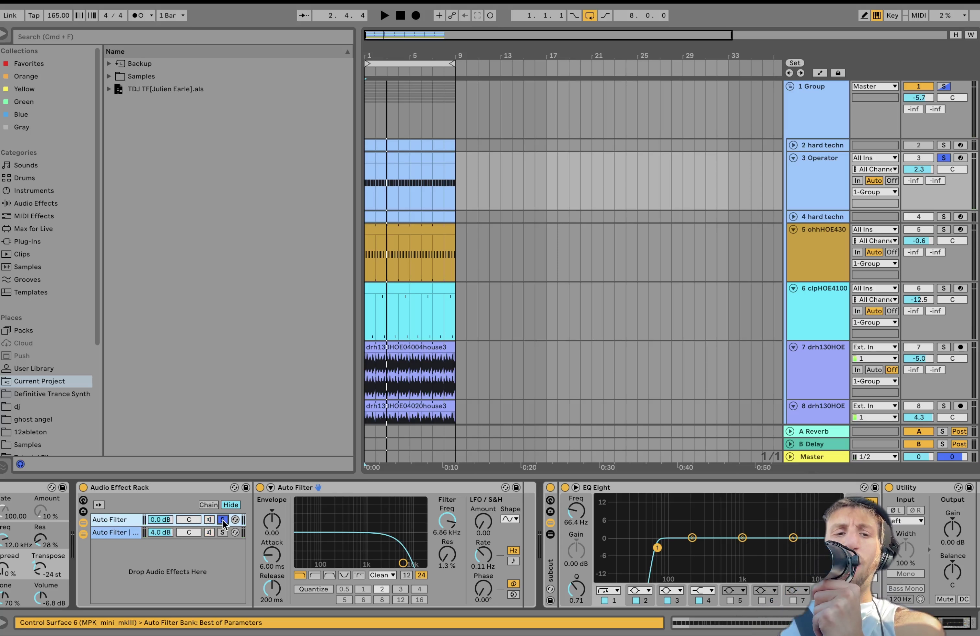
key(space)
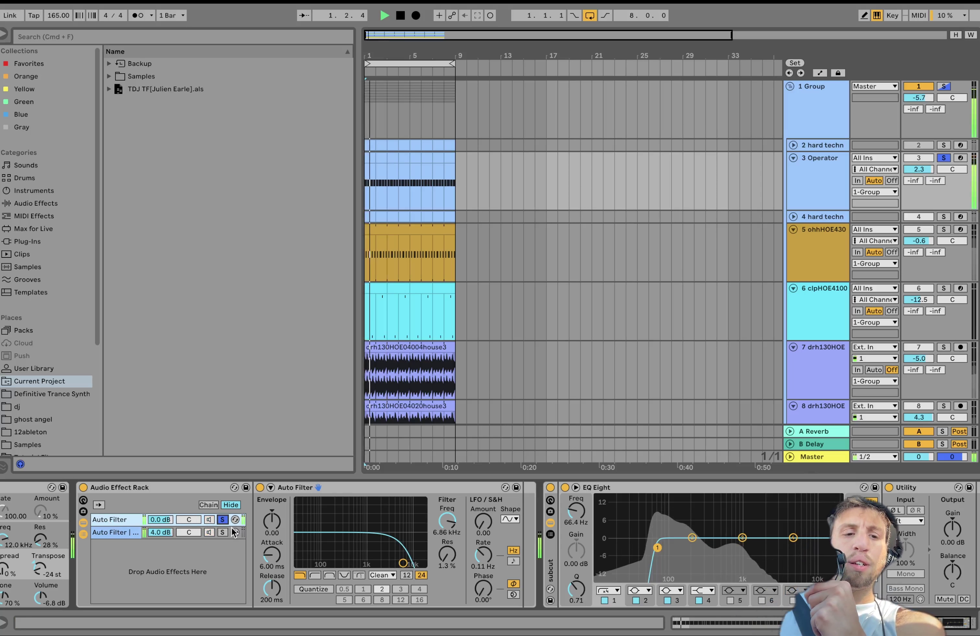
click(222, 533)
key(space)
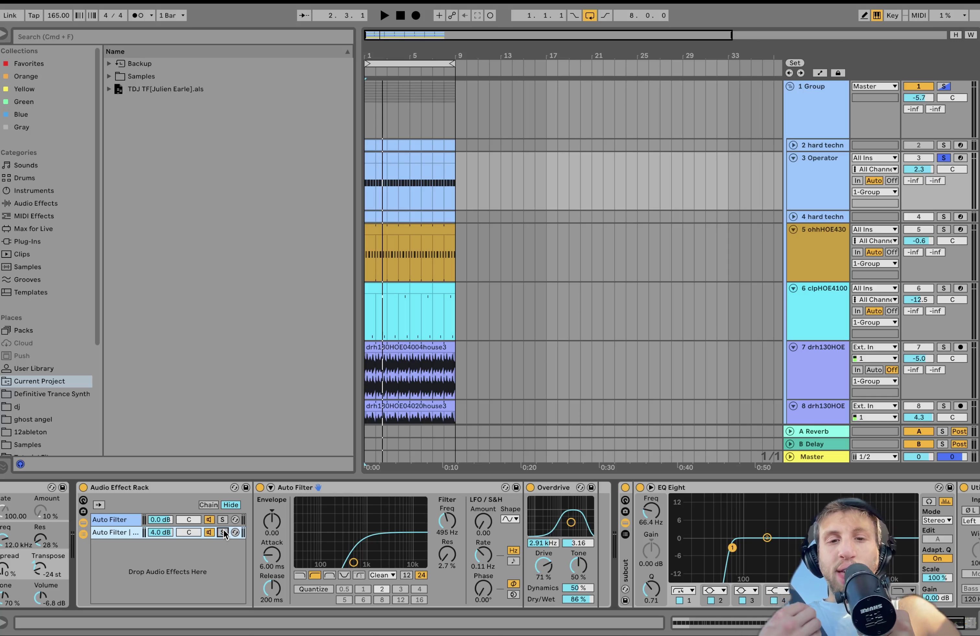
- Inspect the devices in the rack's low-pass and high-pass Auto Filter chains while playing both chains together
click(118, 520)
key(space)
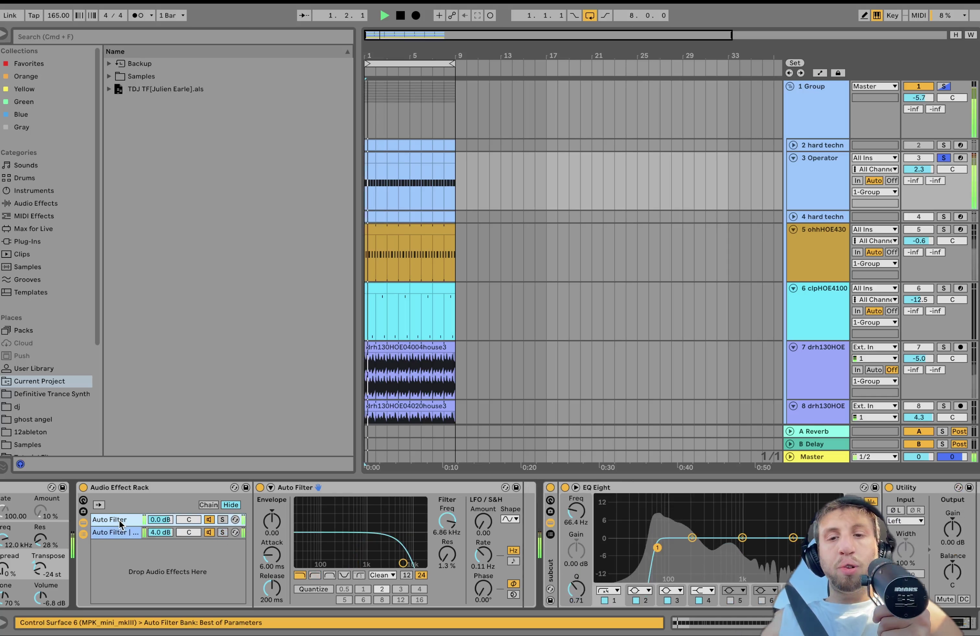
click(126, 530)
key(space)
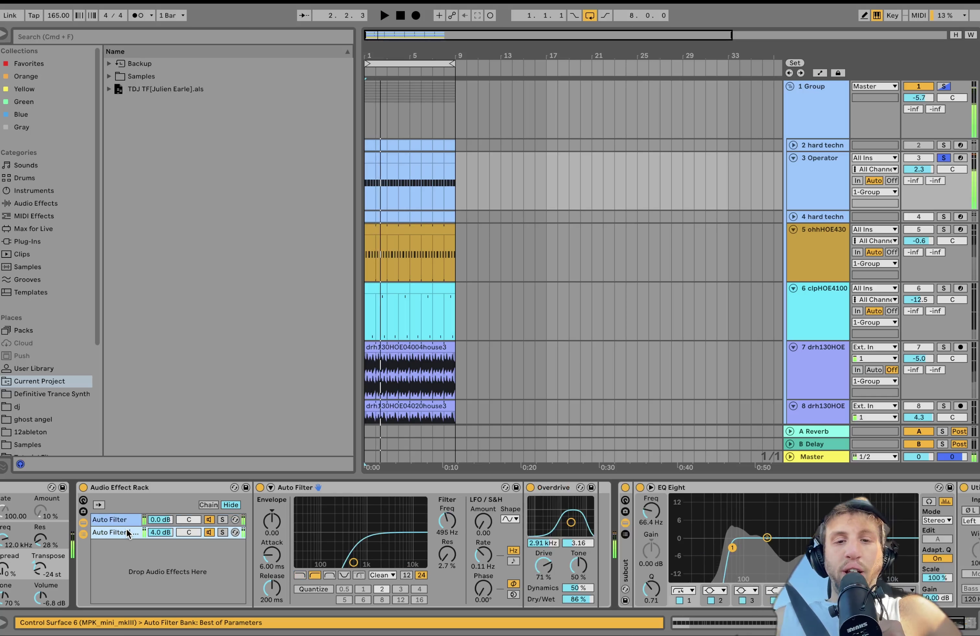
scroll(127, 529, right, 5)
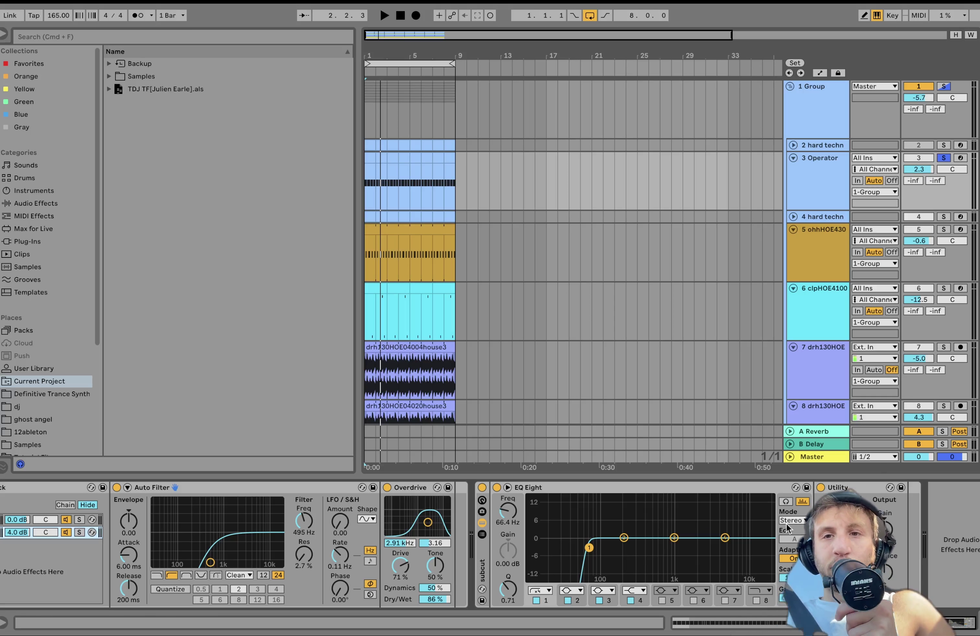
- Solo and unfold the 4 hard techn track, play it, and show the start of its device chain
click(944, 217)
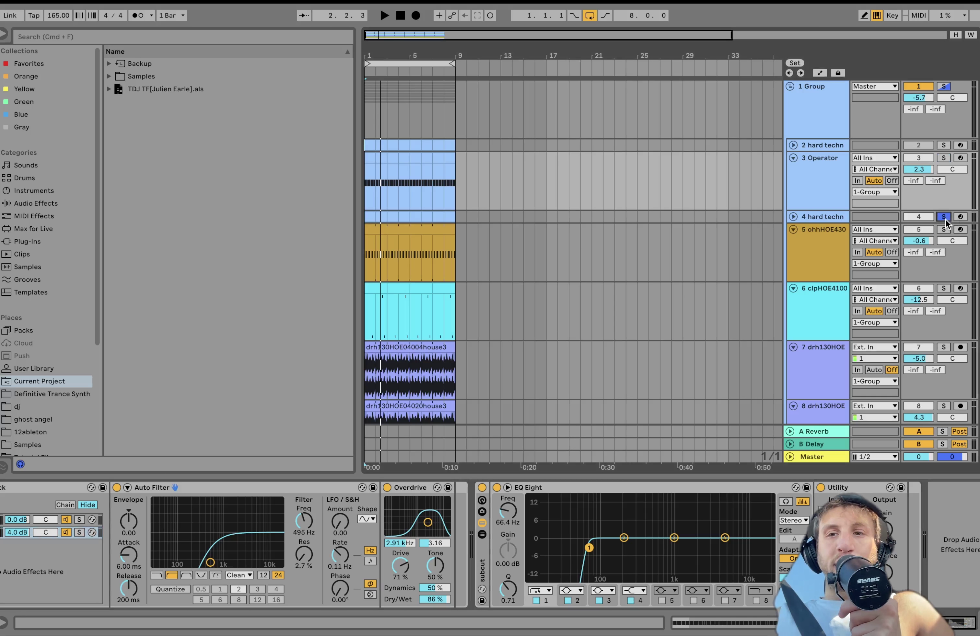
key(space)
click(792, 217)
click(814, 217)
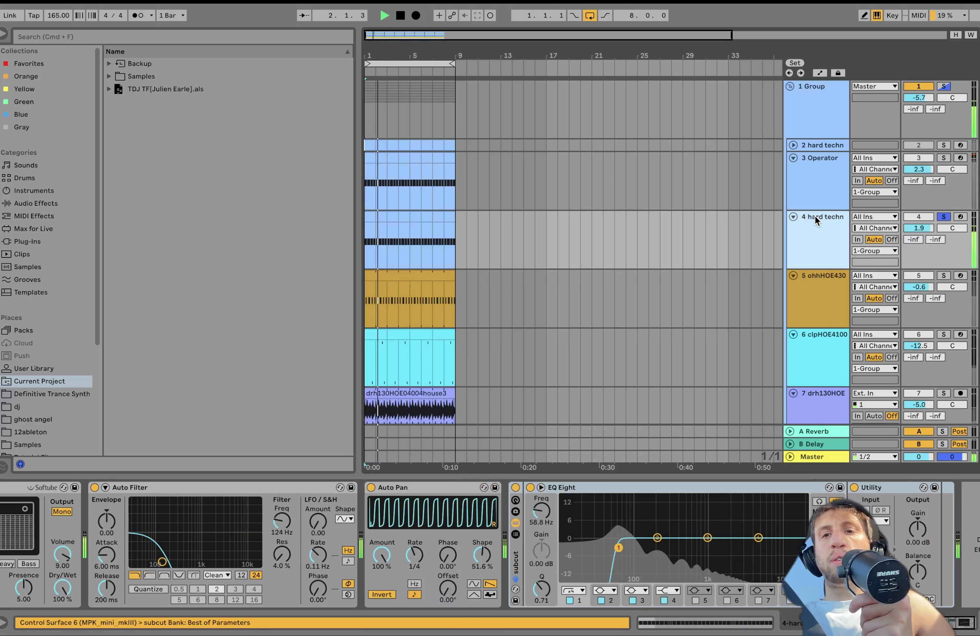
key(space)
scroll(373, 525, left, 10)
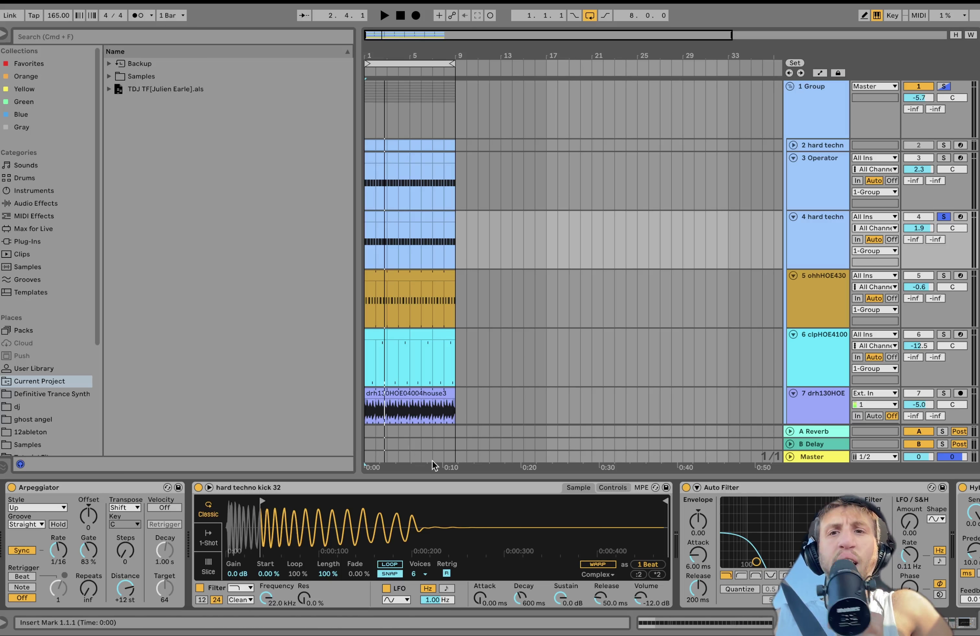
- Compare the sampler on the 2 hard techn track with the one on the 4 hard techn track
scroll(475, 492, right, 5)
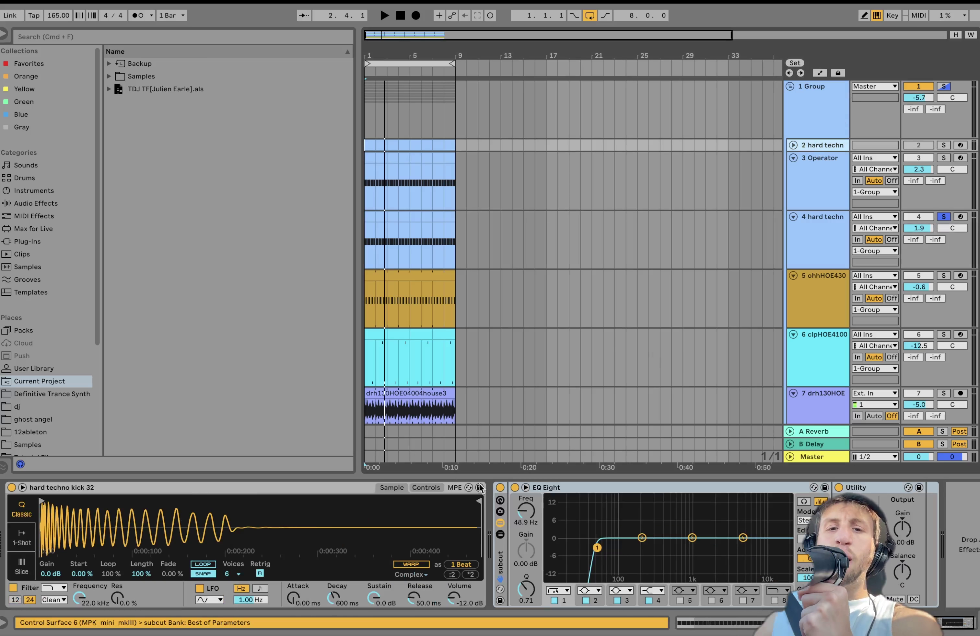
click(831, 228)
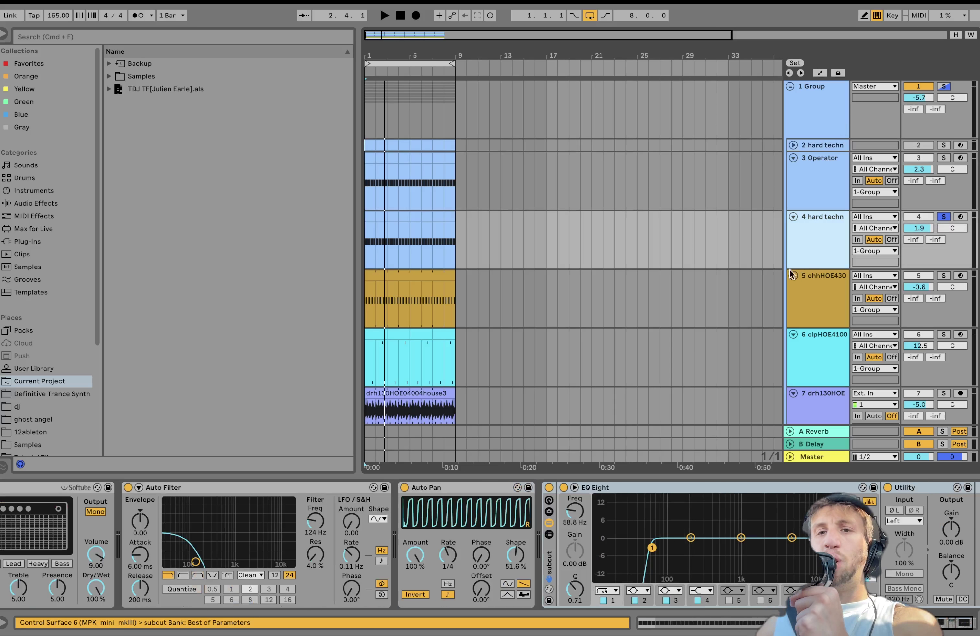
scroll(334, 516, left, 5)
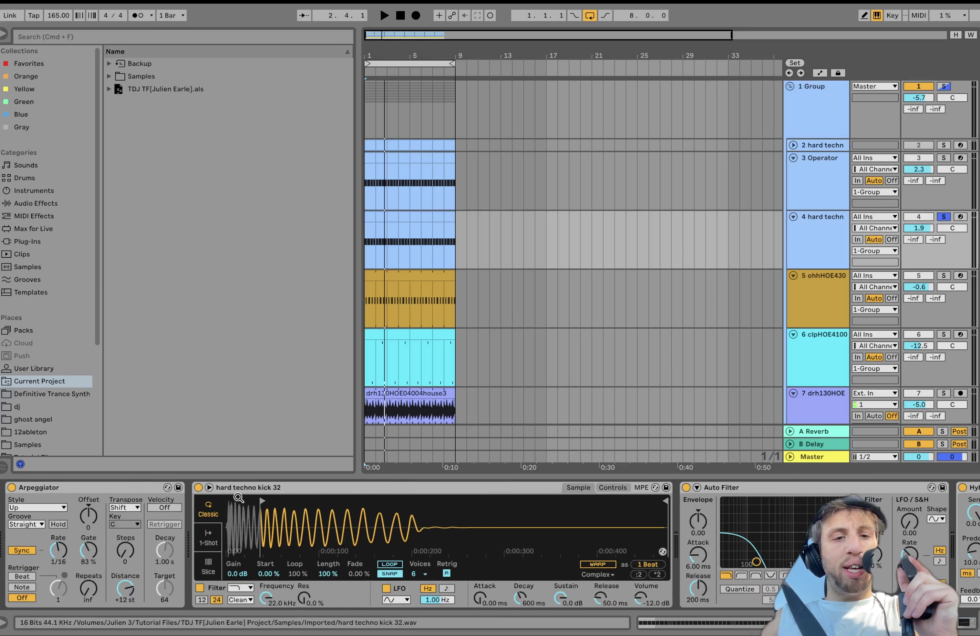
- Deactivate all audio effects on the 4 hard techn track, from the first Auto Filter through the subcut rack
scroll(253, 489, right, 8)
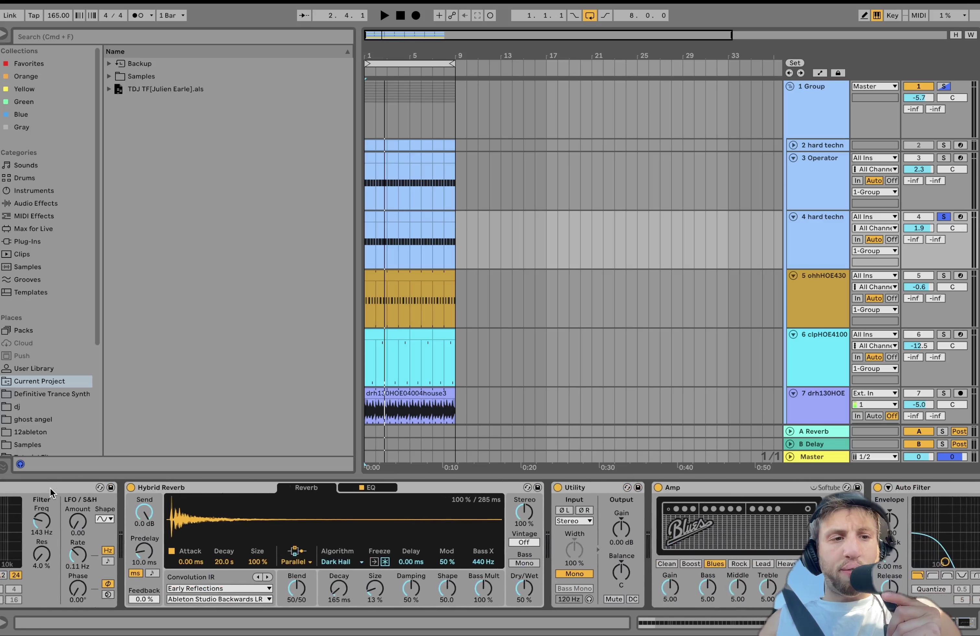
click(50, 488)
scroll(61, 487, right, 8)
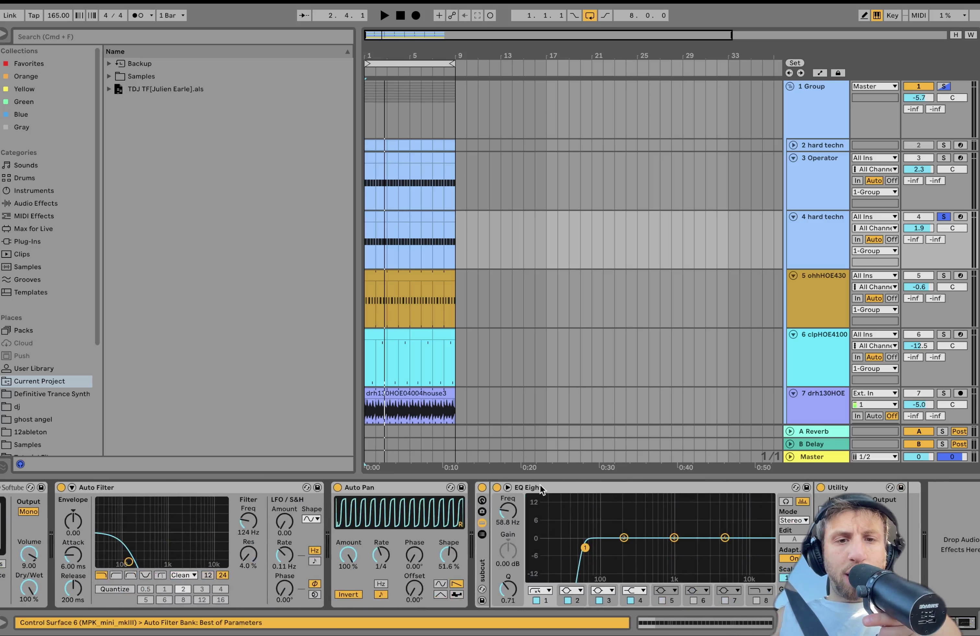
click(489, 539)
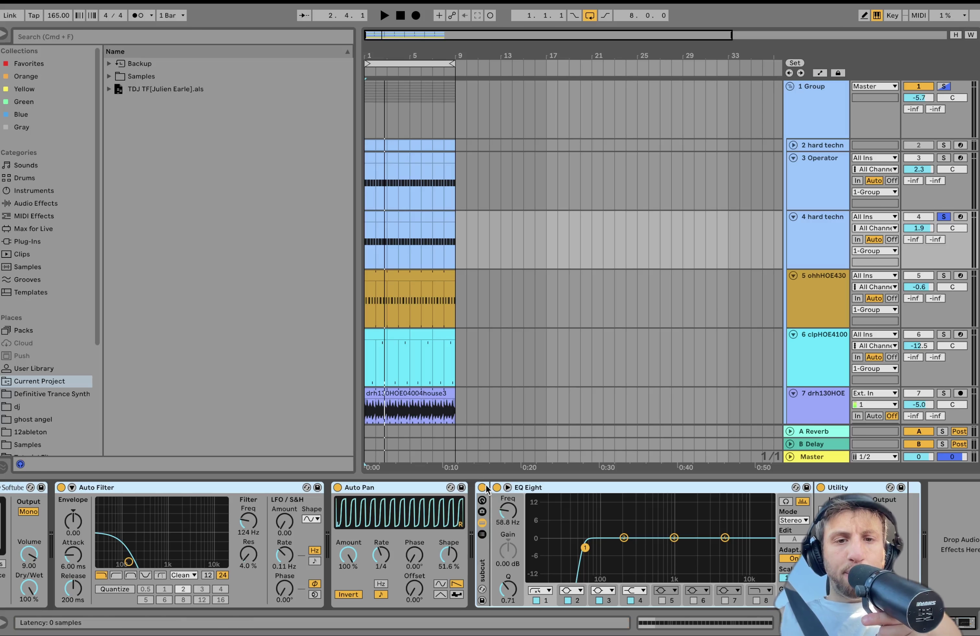
- Inspect the hard techno kick 32 waveform around its start marker in the sampler, then show the whole sample again
scroll(486, 489, left, 8)
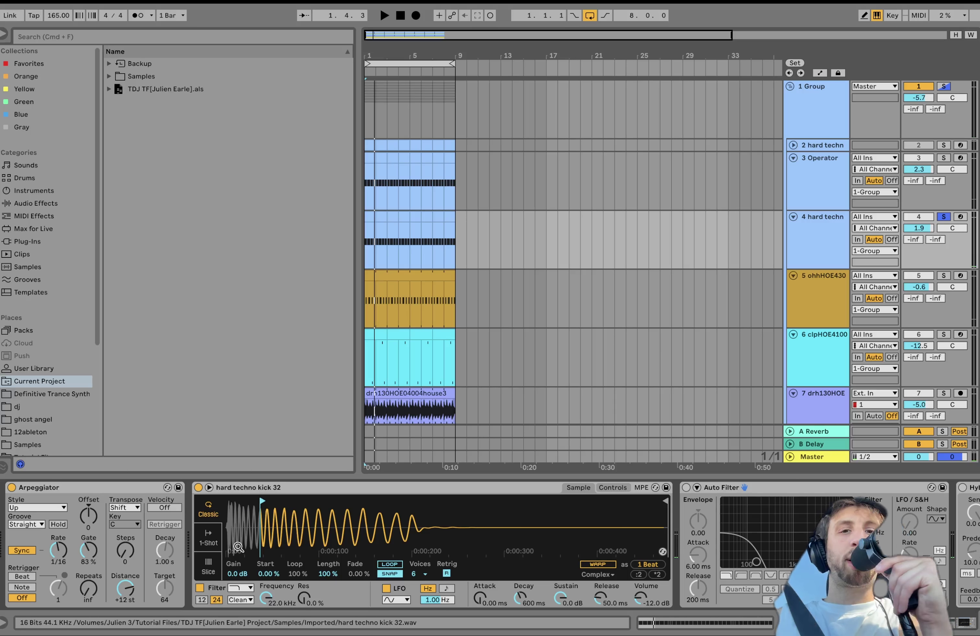
drag(236, 542, 226, 519)
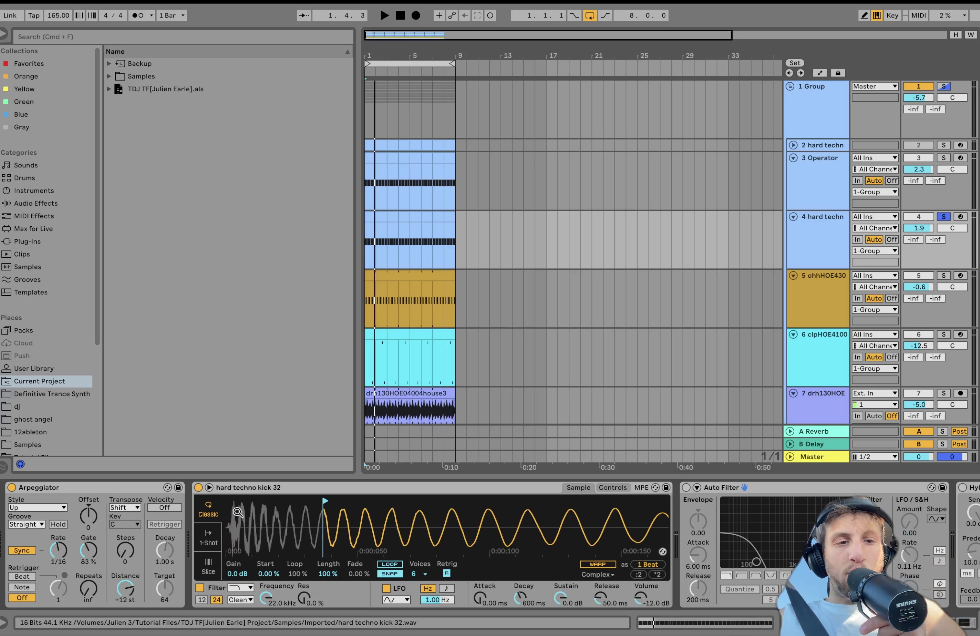
drag(513, 534, 351, 550)
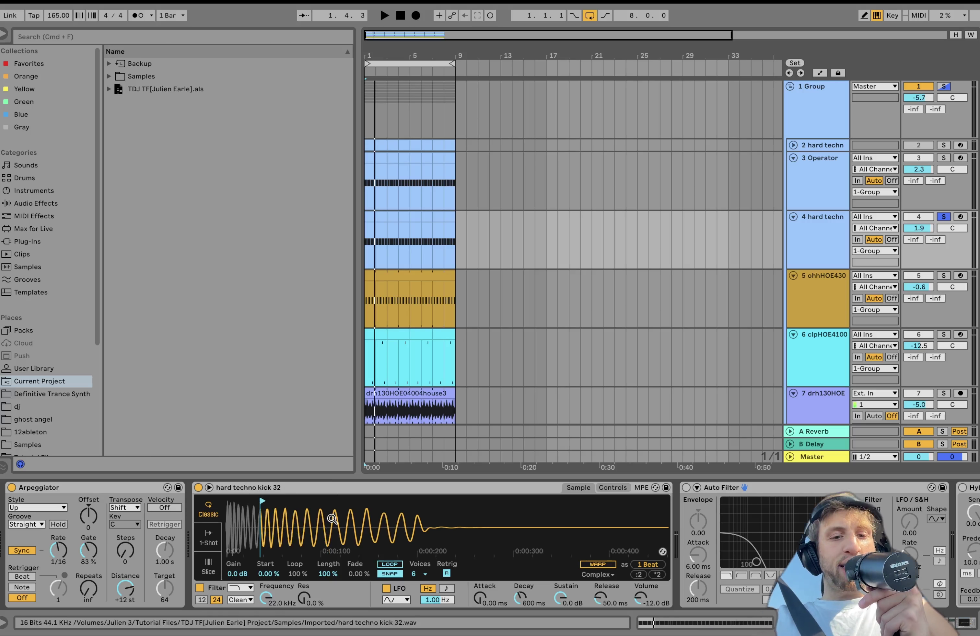
- Reactivate the Auto Filter right after the sampler on the 4 hard techn track and play the track
scroll(335, 525, right, 3)
scroll(339, 527, right, 10)
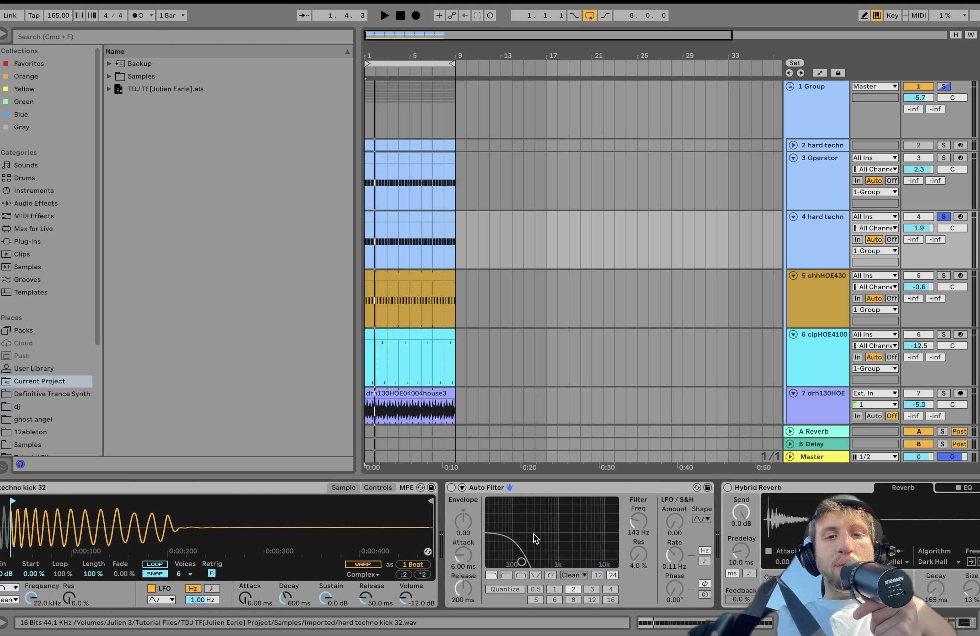
click(451, 488)
key(space)
scroll(449, 487, right, 14)
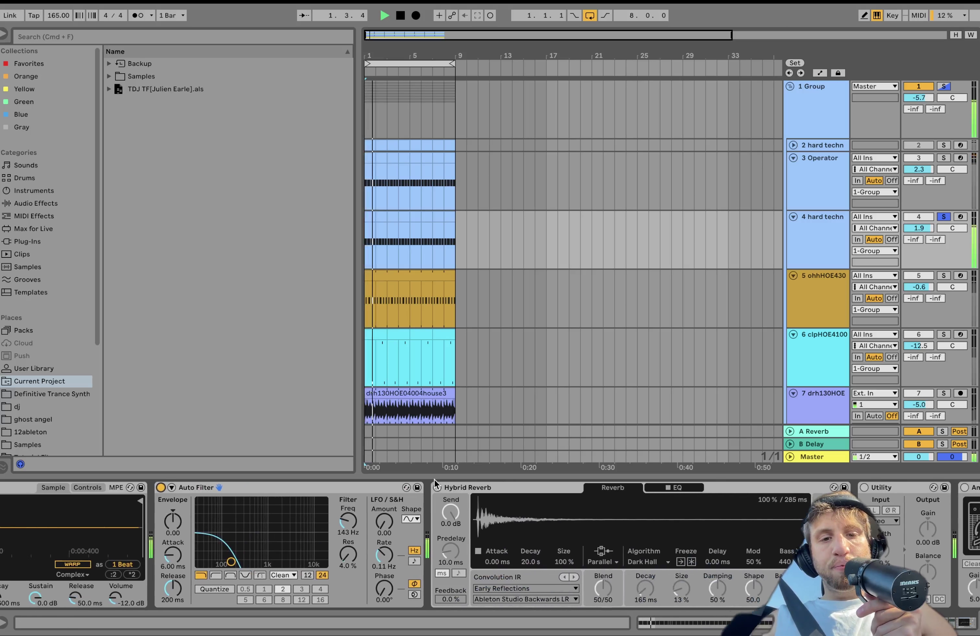
- Reactivate the Hybrid Reverb on the 4 hard techn track and audition the sound with it
click(439, 487)
scroll(437, 486, right, 5)
key(space)
scroll(546, 587, right, 12)
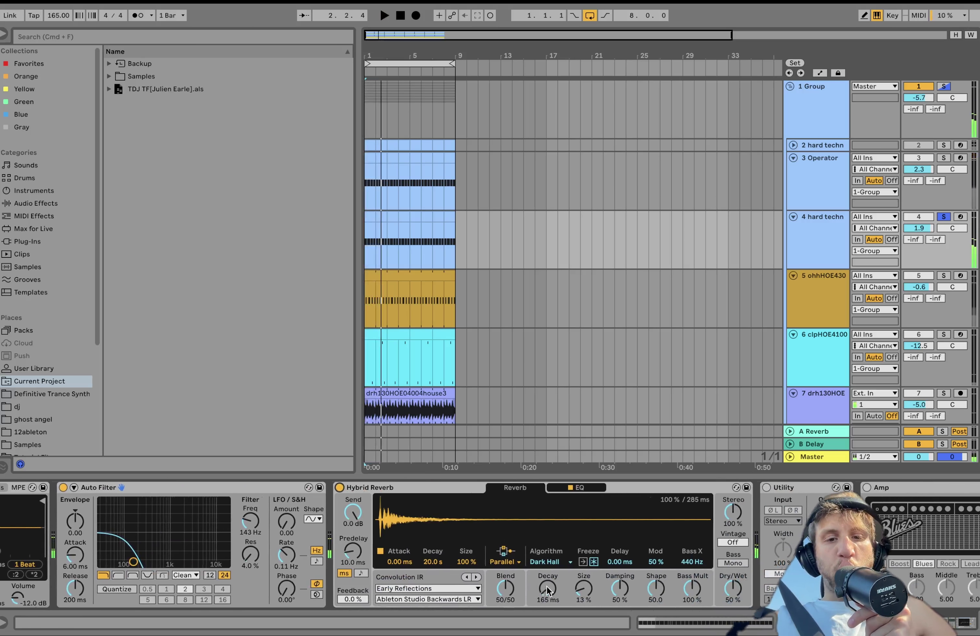
- Reactivate the Utility and the Amp on the 4 hard techn track and play the result
click(449, 488)
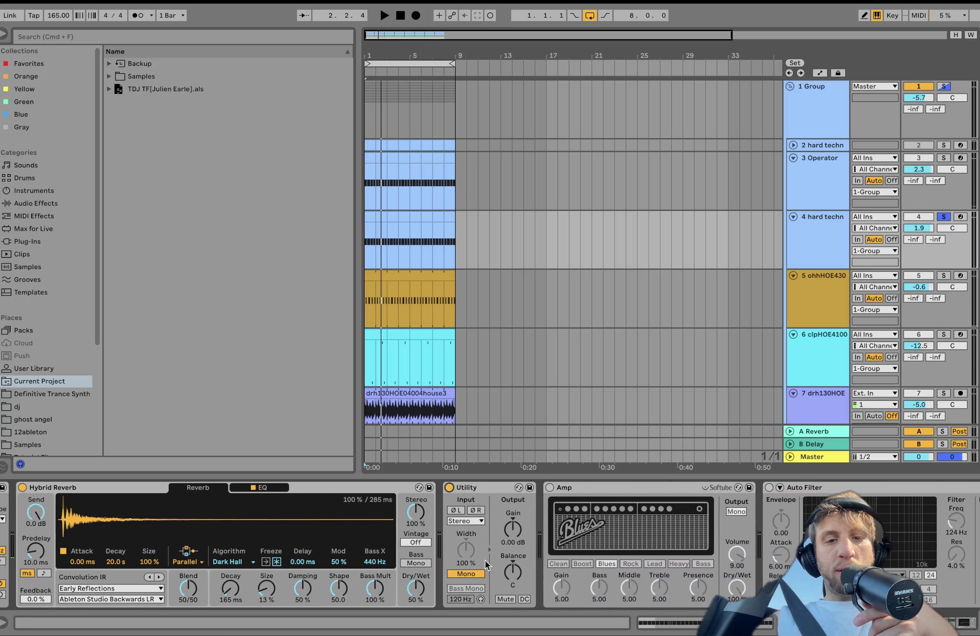
click(550, 488)
scroll(547, 488, right, 12)
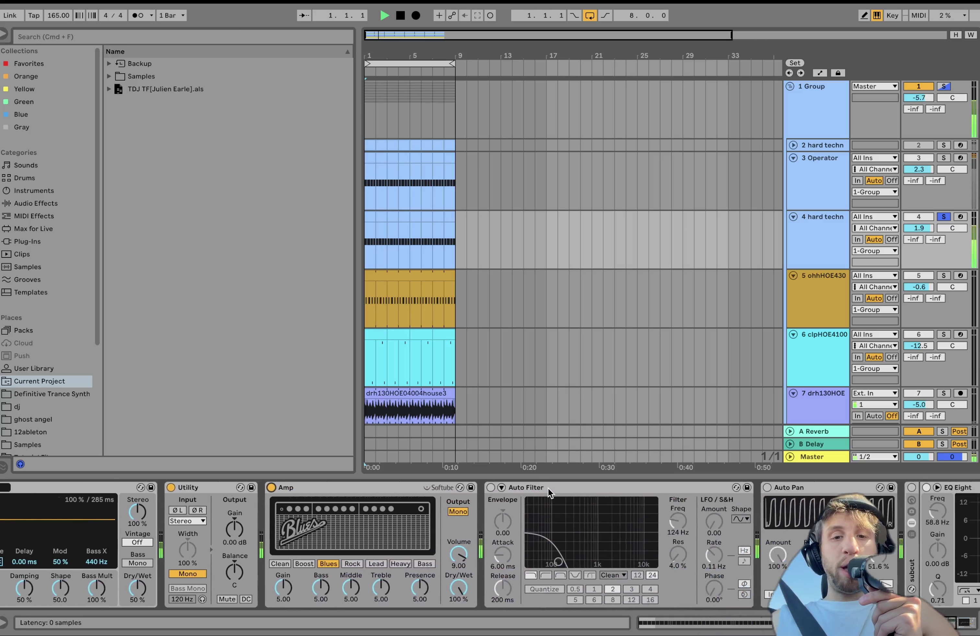
key(space)
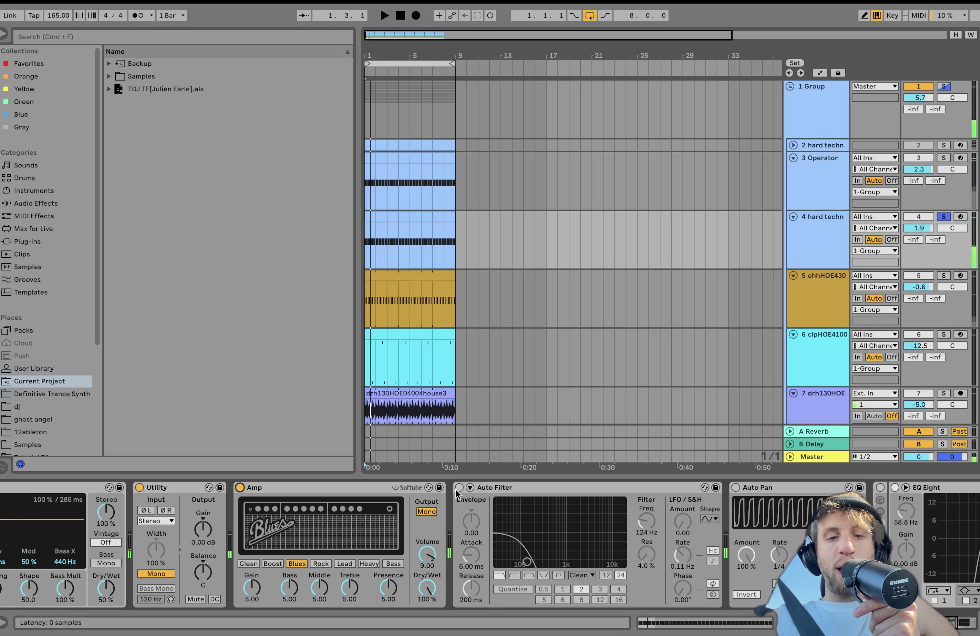
- Reactivate the Auto Filter after the Amp, the Auto Pan and the subcut rack on 4 hard techn, auditioning the result
click(458, 488)
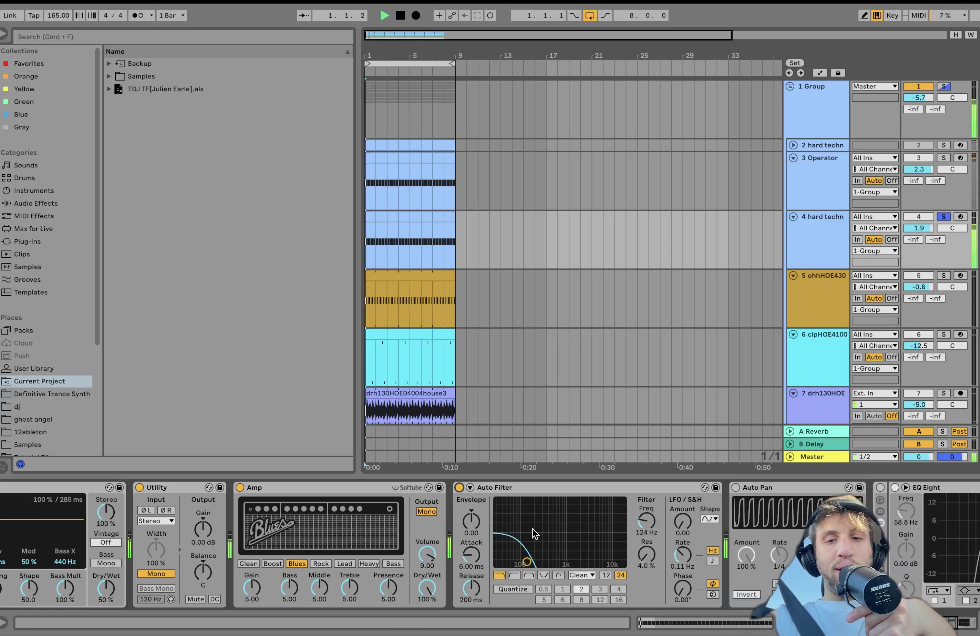
scroll(531, 529, right, 10)
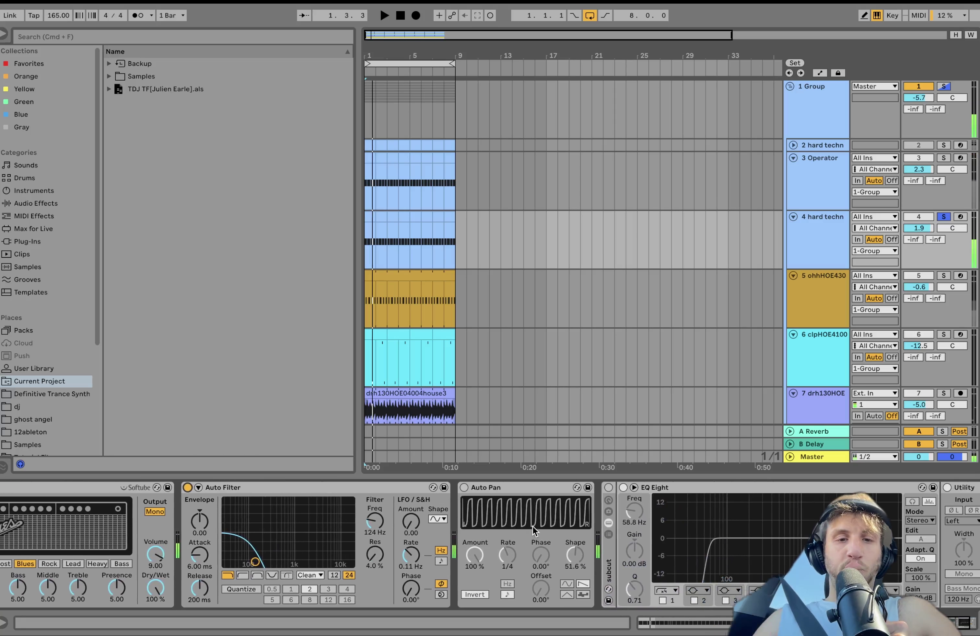
click(464, 488)
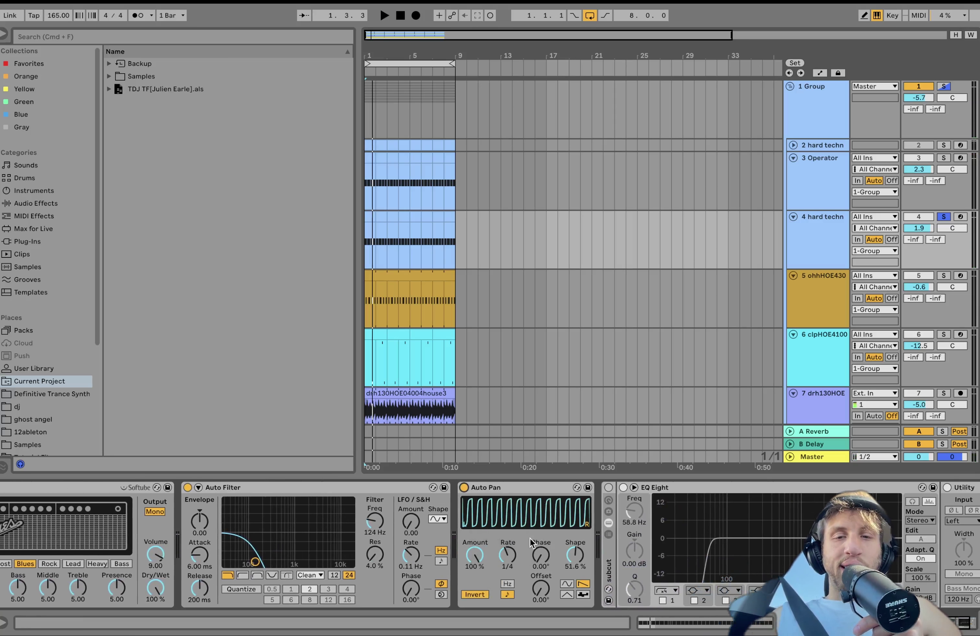
click(608, 488)
key(space)
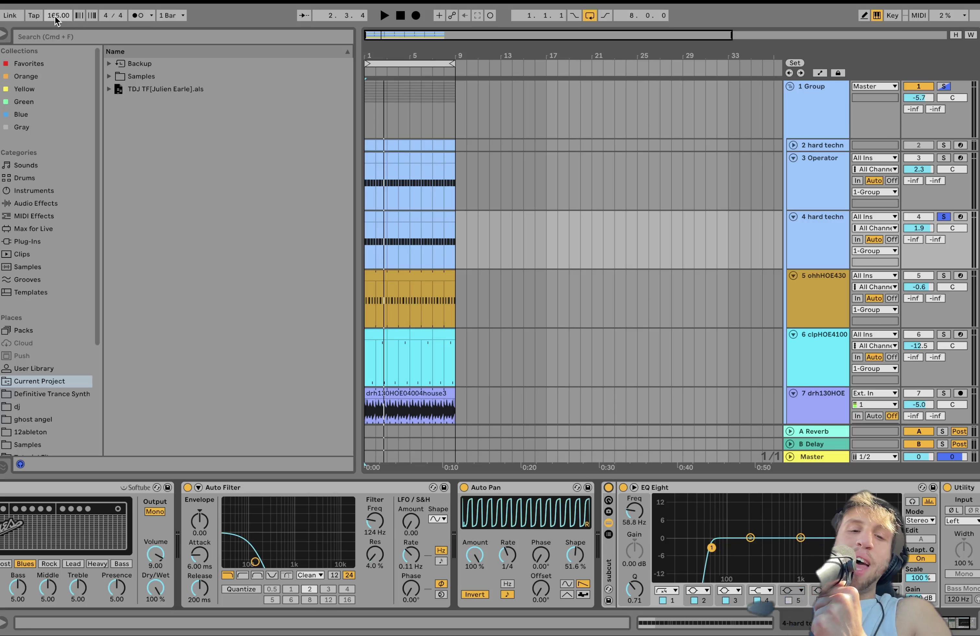
scroll(613, 549, right, 5)
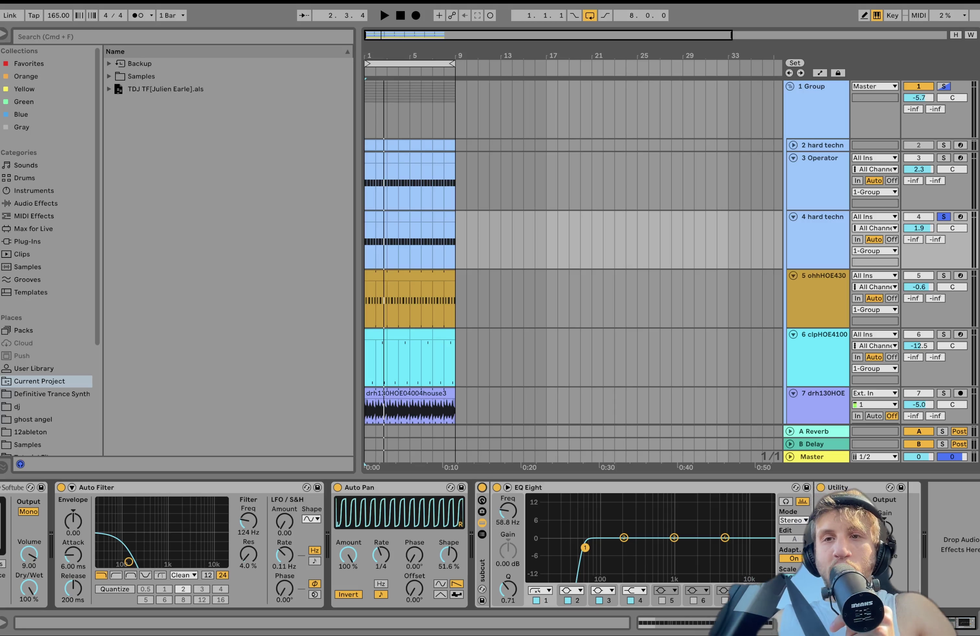
- Solo the 3 Operator track together with 4 hard techn and play both
click(942, 158)
key(space)
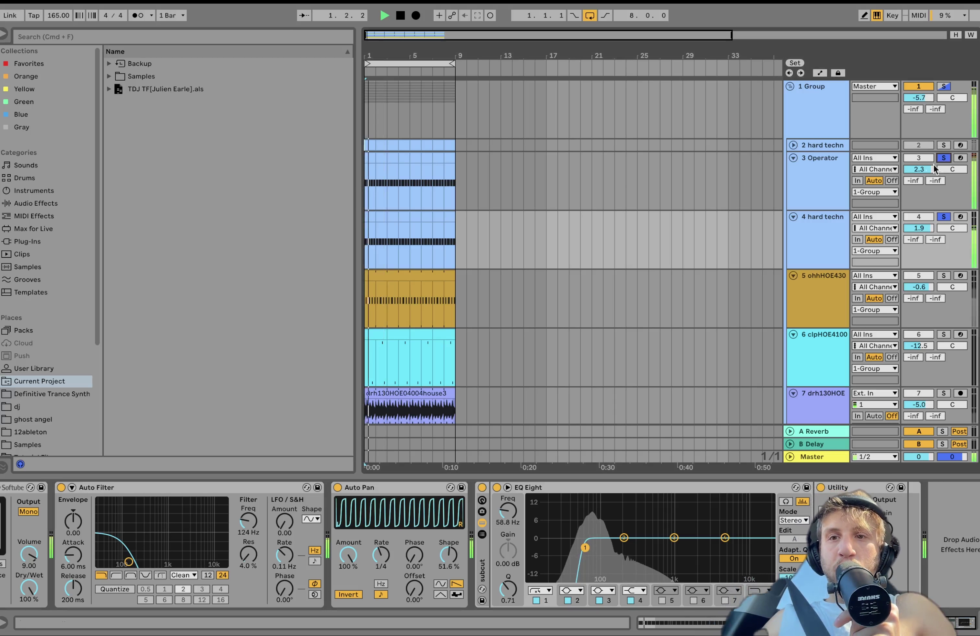
- Solo the 5 ohhHOE430 track, show its open hi-hat sampler, and play the track on its own
click(823, 297)
key(space)
scroll(824, 296, down, 3)
scroll(823, 293, down, 2)
scroll(823, 292, up, 3)
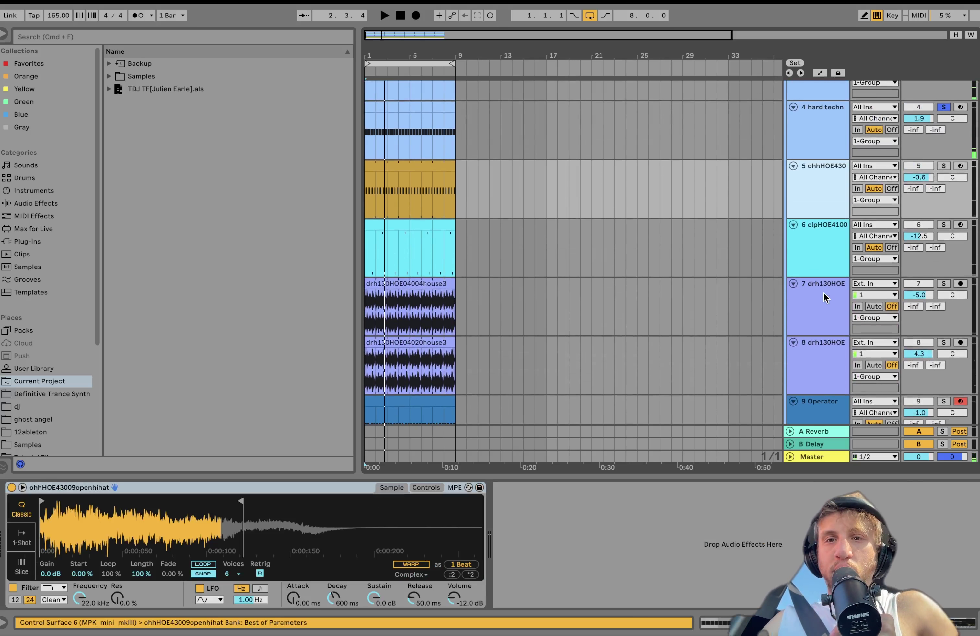
click(943, 166)
click(787, 164)
key(space)
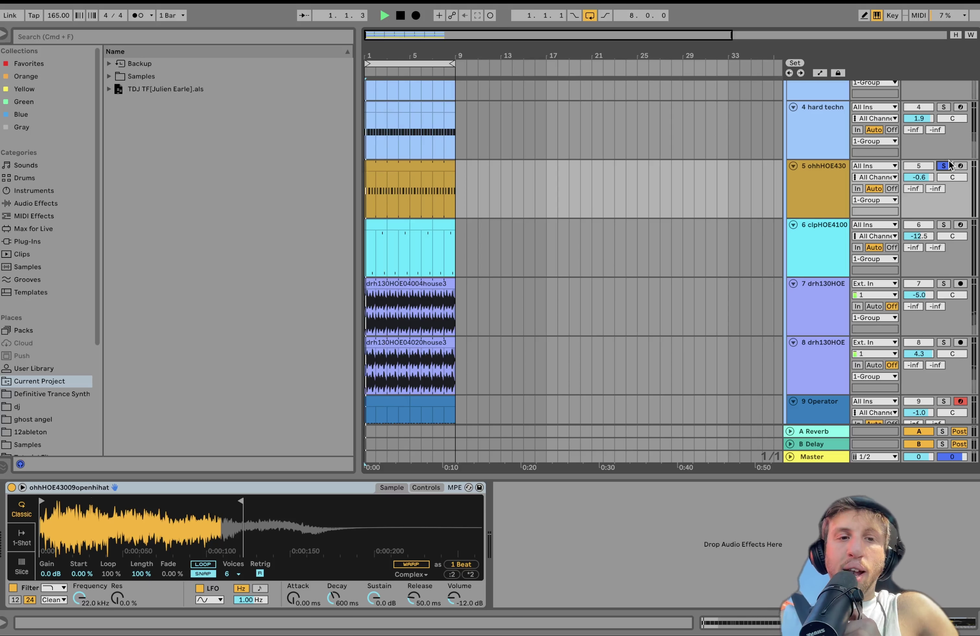
click(795, 174)
key(space)
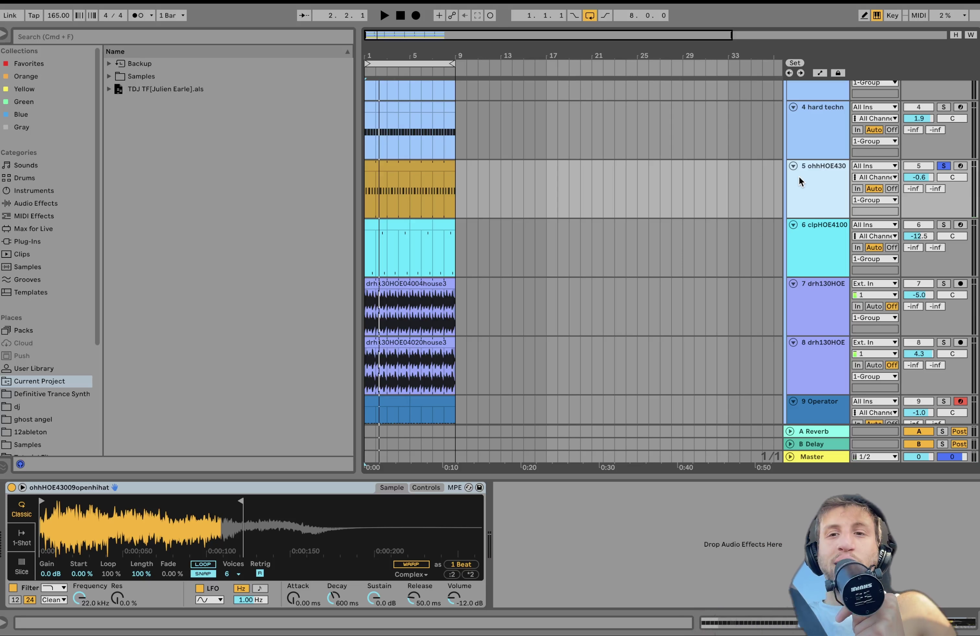
- Solo the 6 clpHOE4100 track, play it, and show the start of its chain with the clap sampler and Delay
scroll(798, 176, down, 2)
click(943, 190)
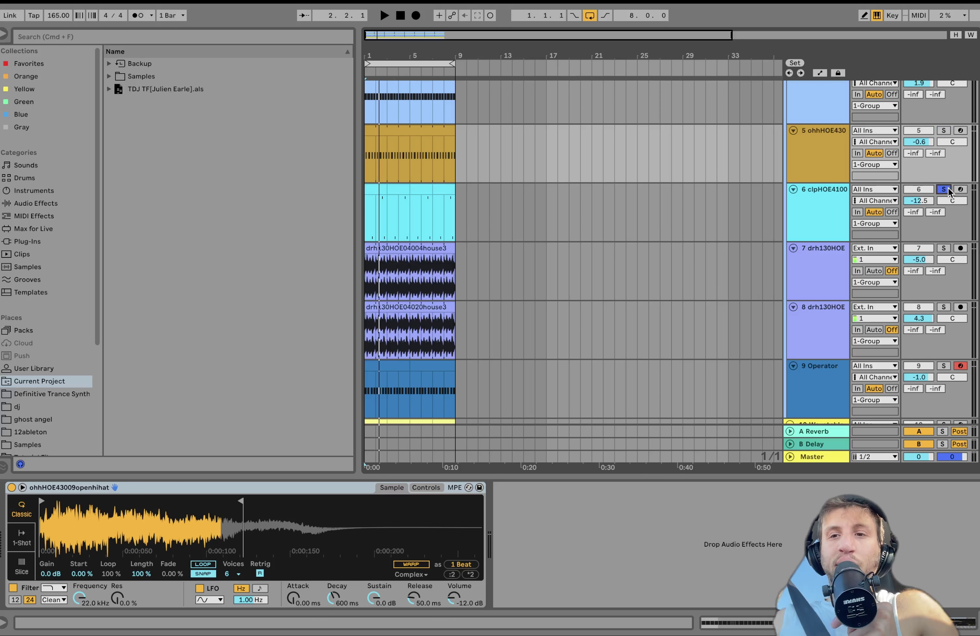
click(822, 190)
key(space)
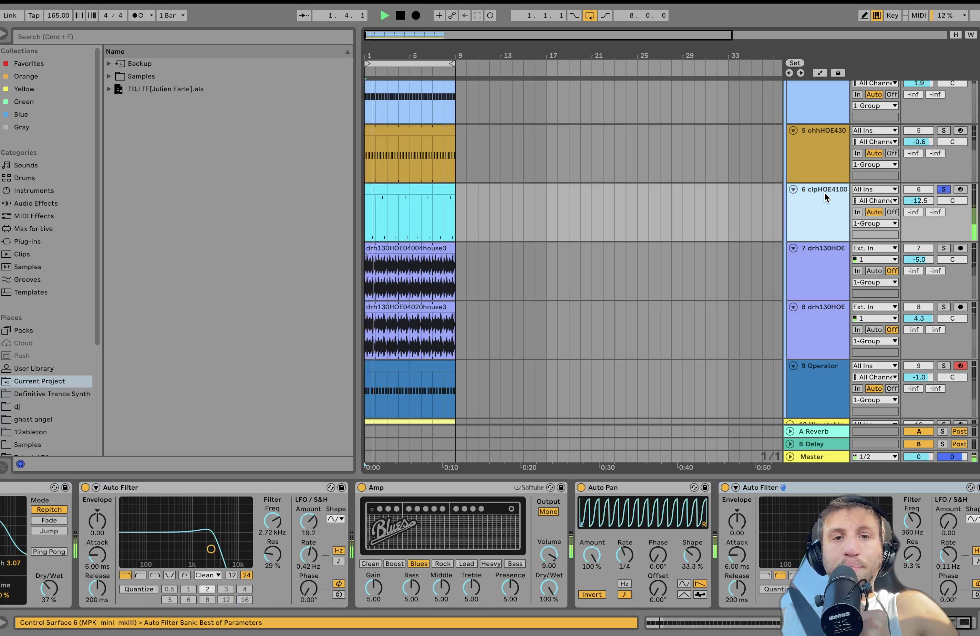
scroll(781, 487, left, 10)
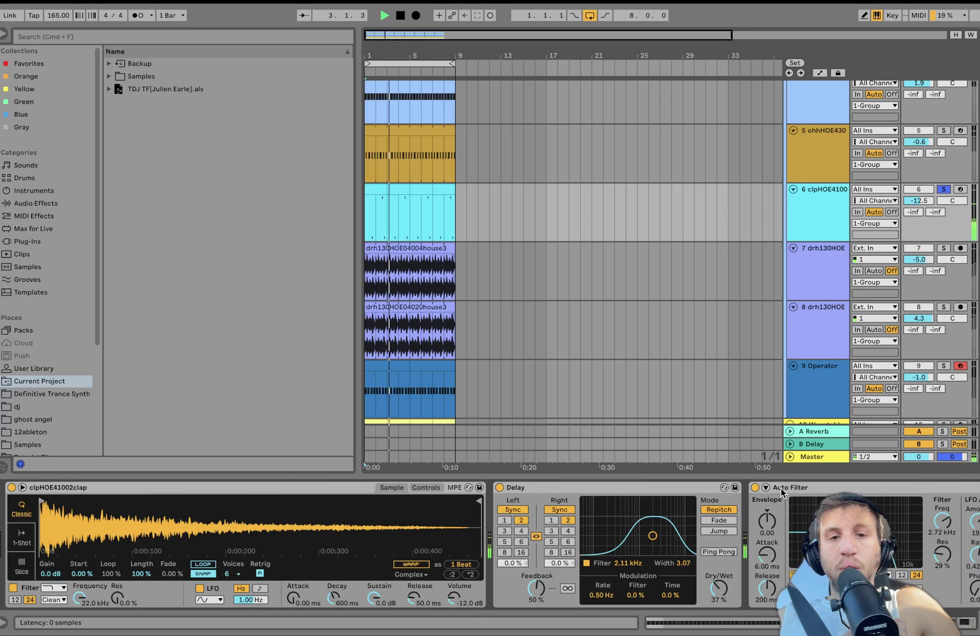
click(620, 485)
key(space)
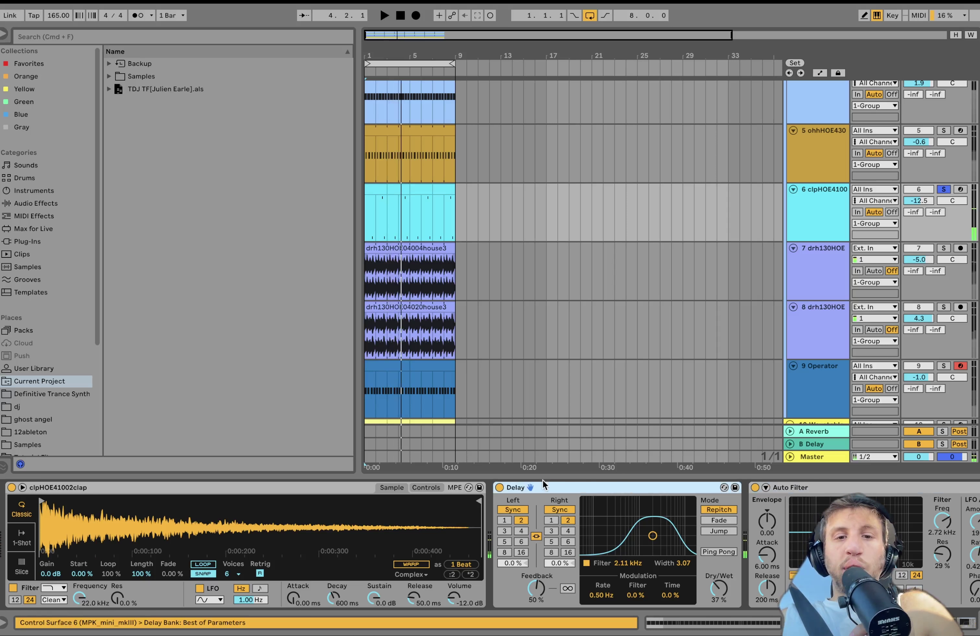
- Deactivate the Delay on the clap track and play the clap soloed together with the 5 ohhHOE430 track
click(499, 487)
scroll(761, 258, up, 3)
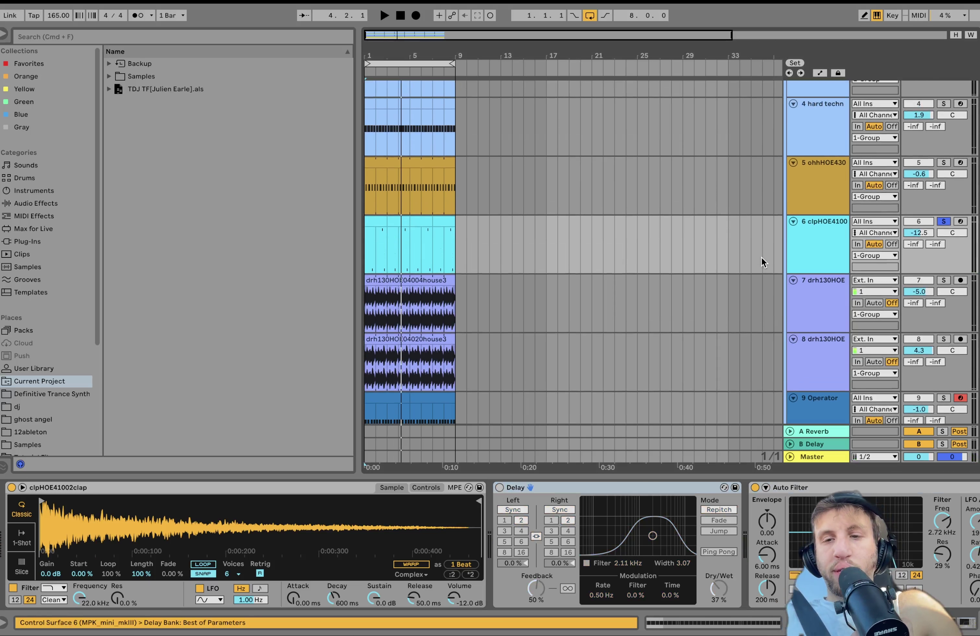
click(944, 162)
key(space)
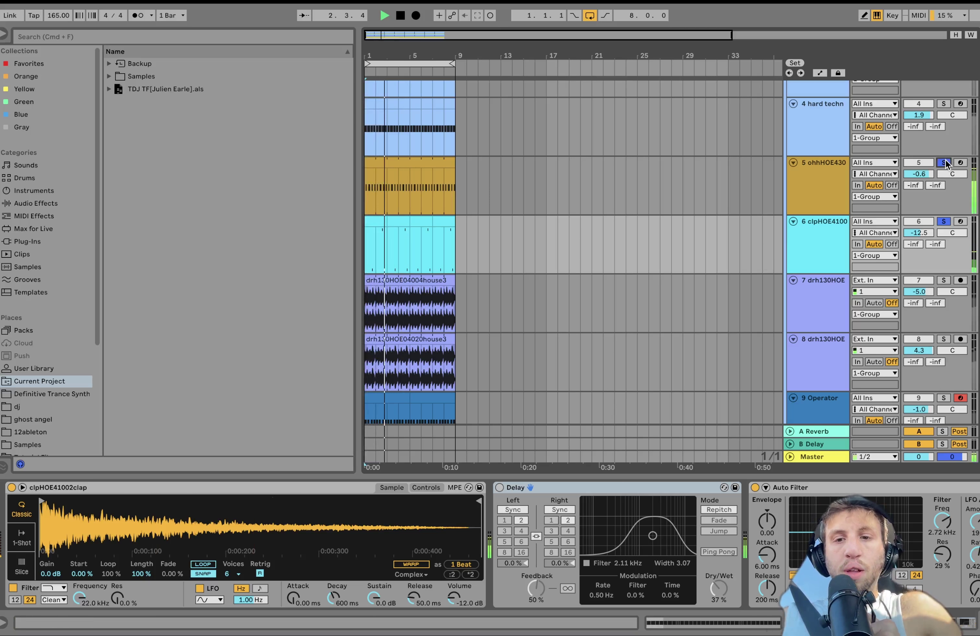
key(space)
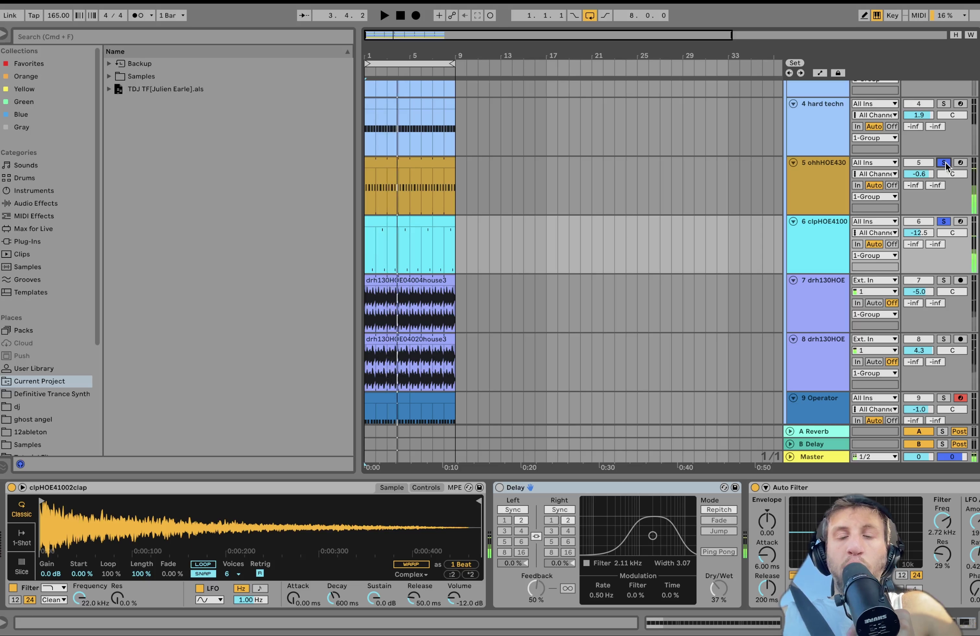
- Solo only the clap track, reactivate its Delay, and audition the track with the following Auto Filter off and back on
click(944, 221)
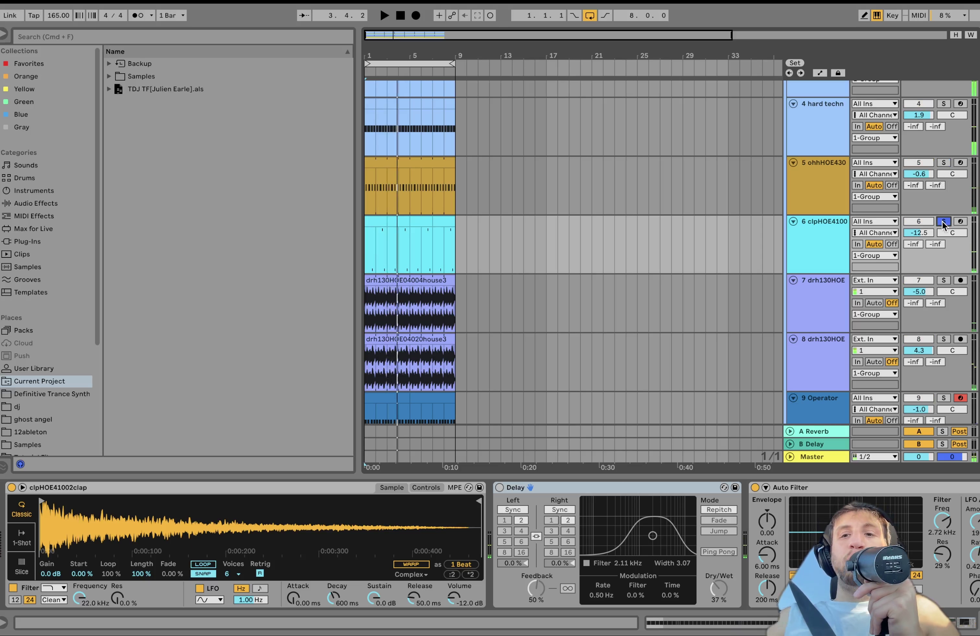
click(755, 488)
click(499, 488)
key(space)
scroll(496, 487, right, 10)
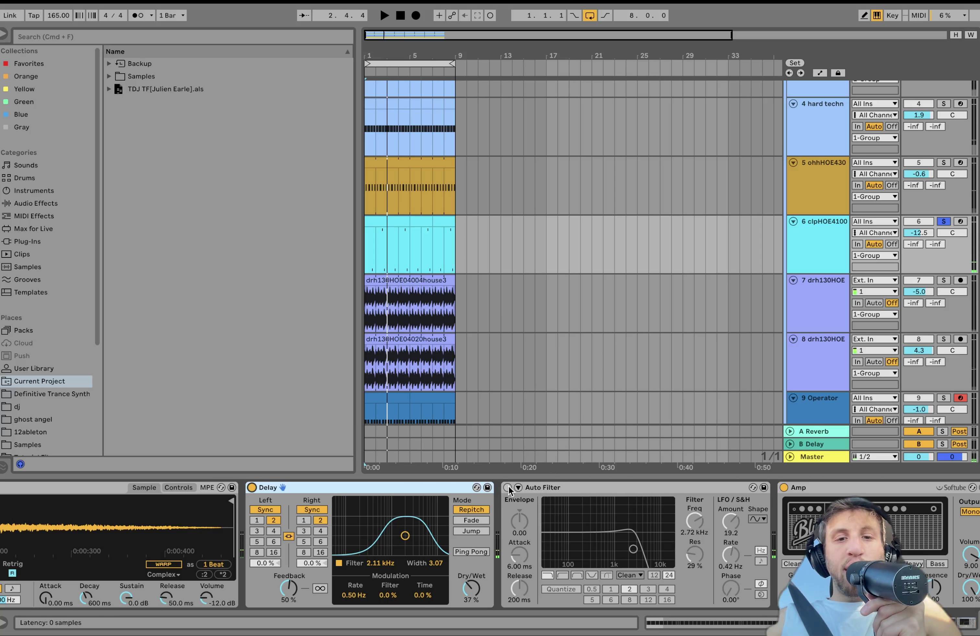
click(507, 488)
scroll(545, 521, right, 5)
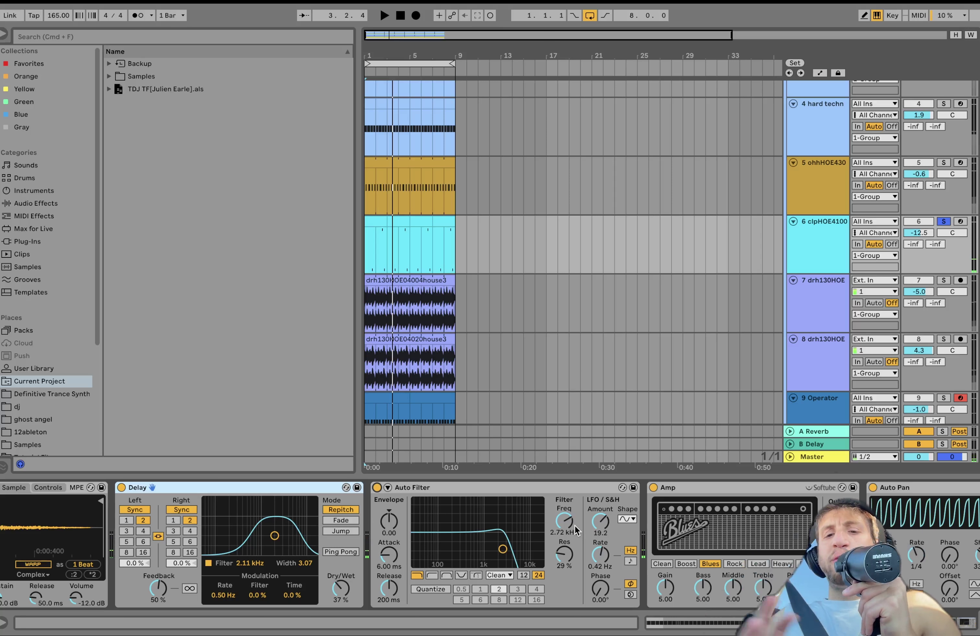
- Compare the clap track with its Amp off and on during playback, then show the rest of its device chain
scroll(574, 525, right, 5)
click(554, 488)
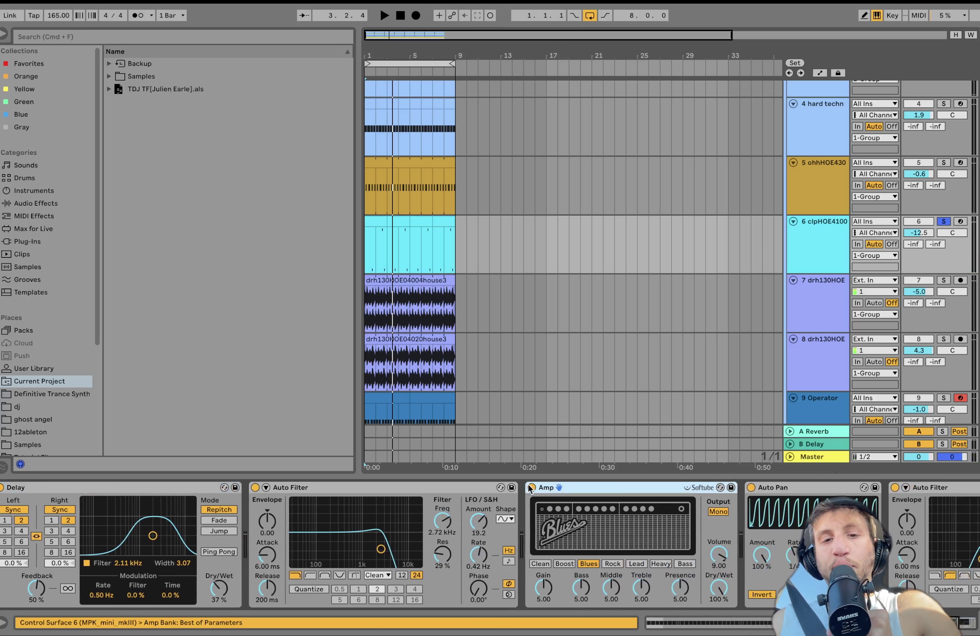
key(space)
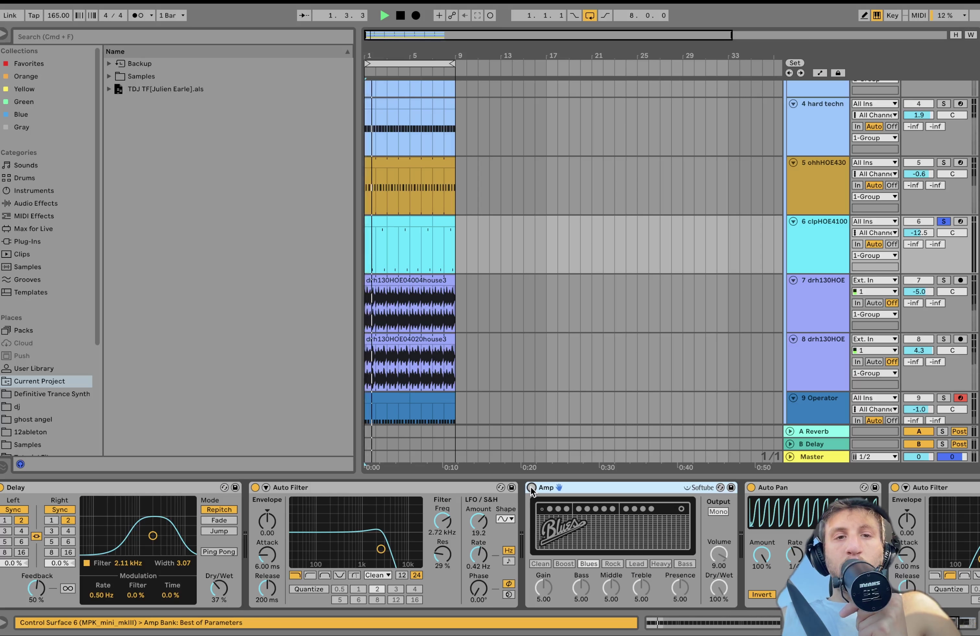
click(532, 488)
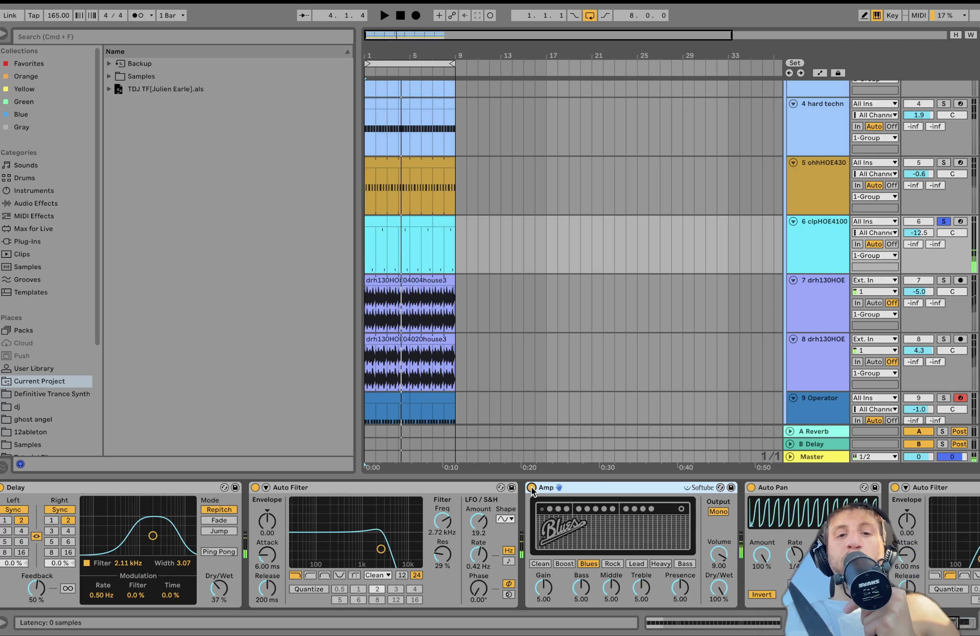
scroll(531, 491, right, 5)
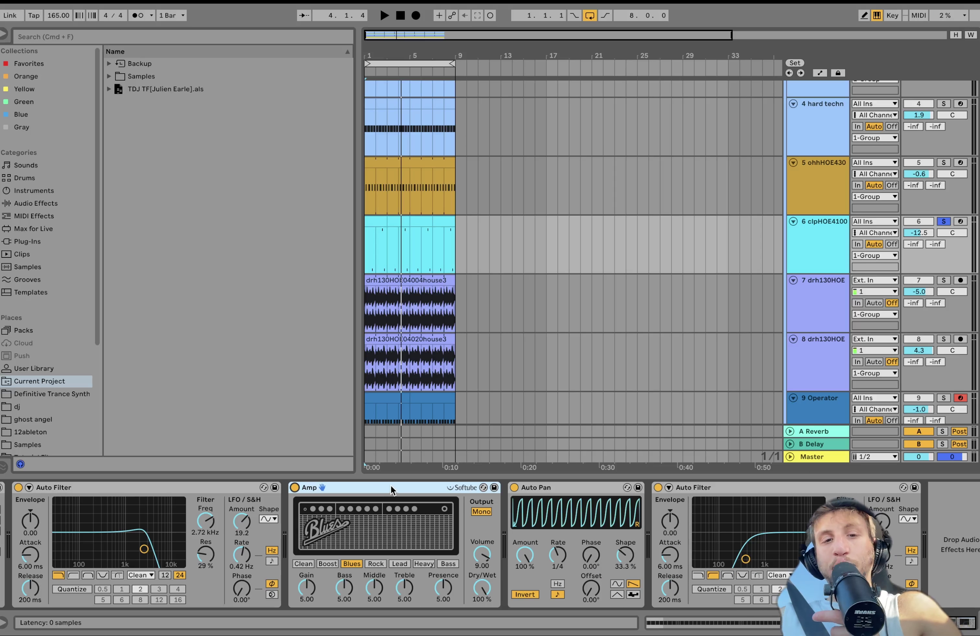
- Highlight the kick and rumble tracks in the arrangement, then the first two bars of the clip on the clap track
click(371, 311)
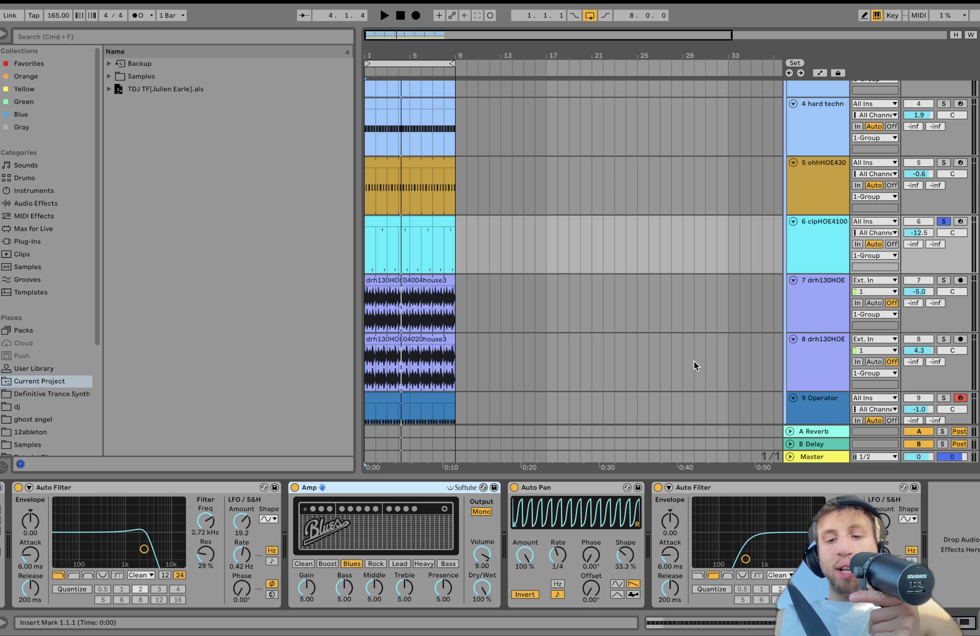
scroll(696, 375, up, 3)
drag(696, 375, 876, 266)
click(876, 266)
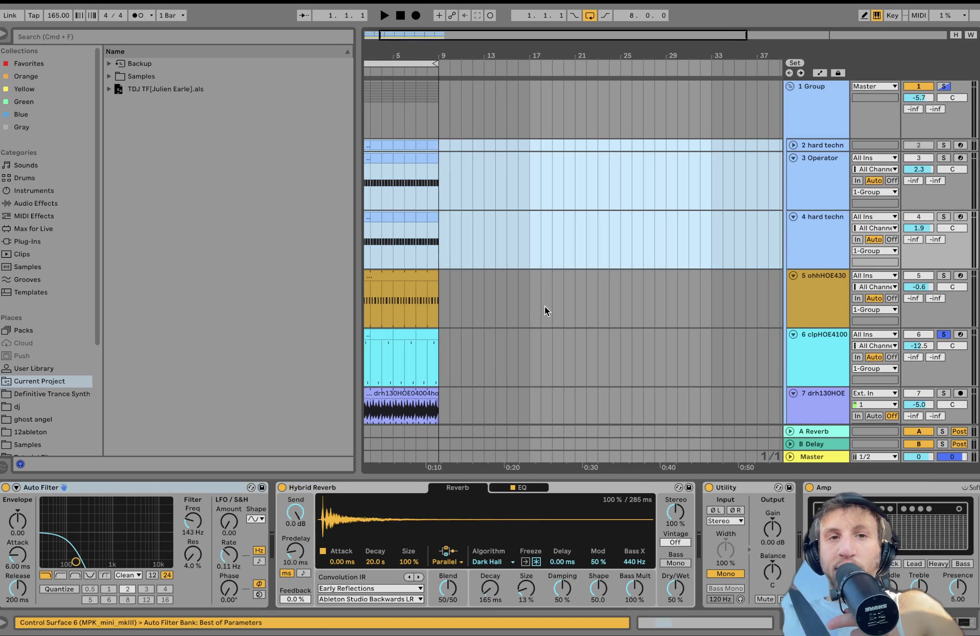
scroll(537, 310, down, 4)
click(382, 257)
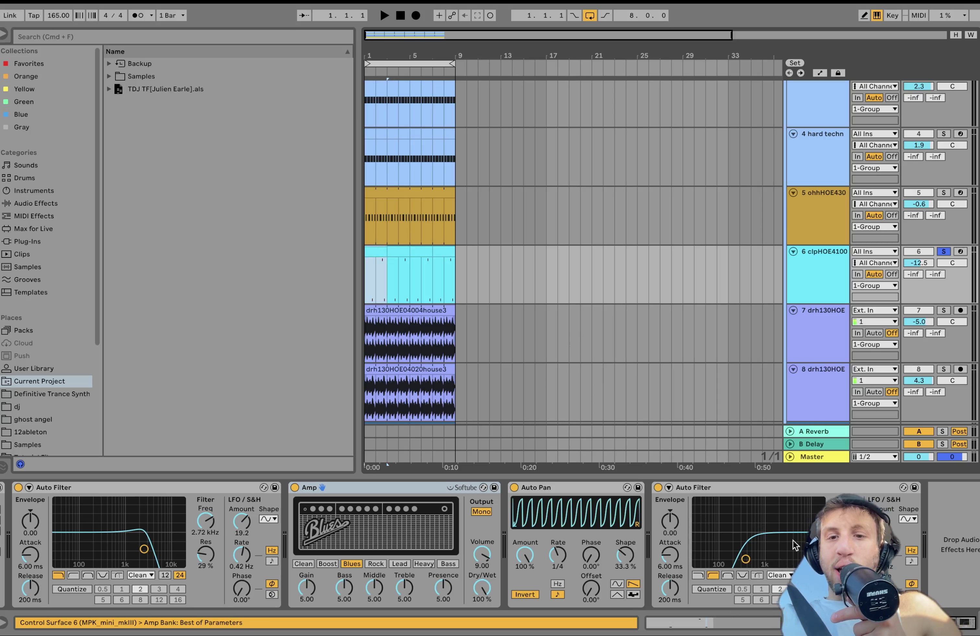
- Solo the 7 drh130HOE track, show its Auto Pan and Auto Filter, and play it
scroll(941, 241, down, 3)
click(943, 236)
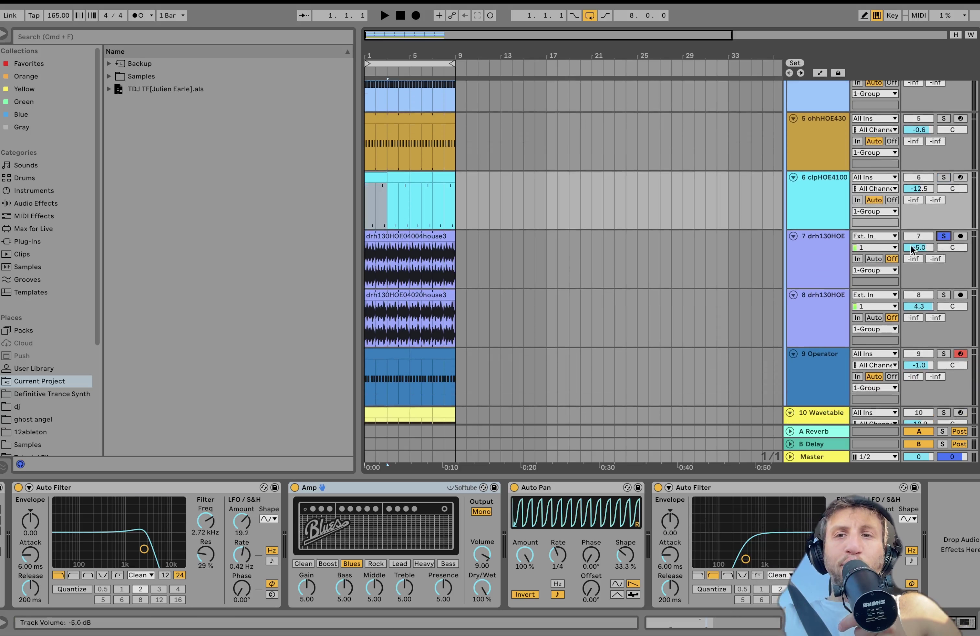
click(834, 248)
key(space)
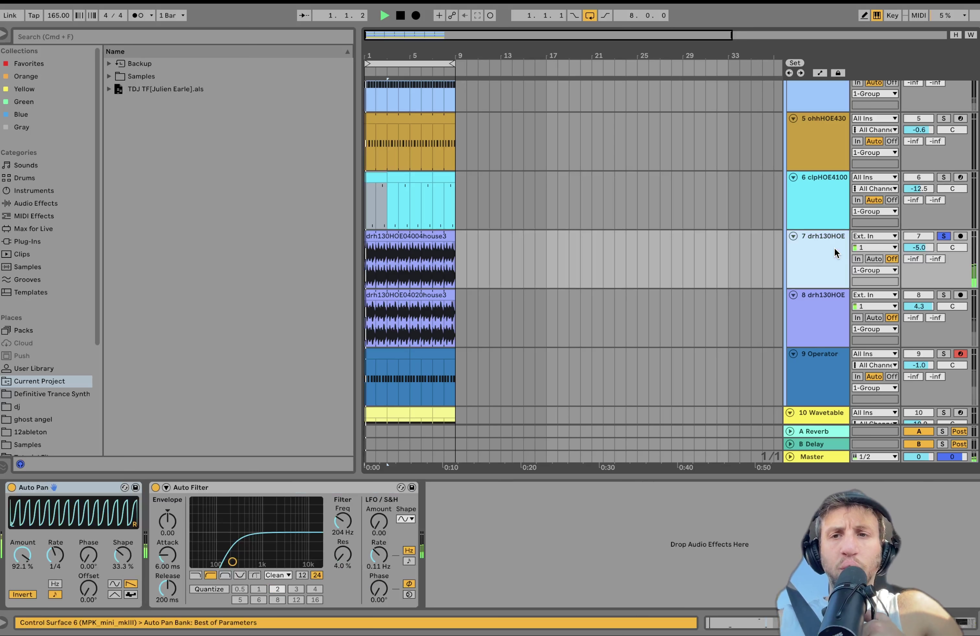
- Solo the 8 drh130HOE track during playback and show its effects
click(944, 295)
click(824, 308)
scroll(823, 309, down, 5)
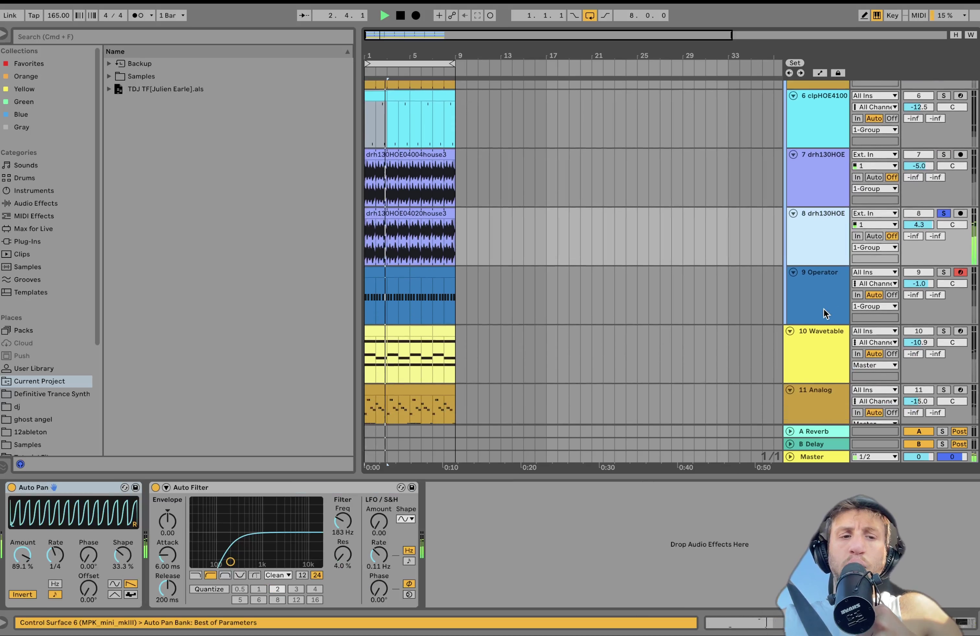
- Solo the 9 Operator track and play it with its Auto Pan and Auto Filter bypassed
key(space)
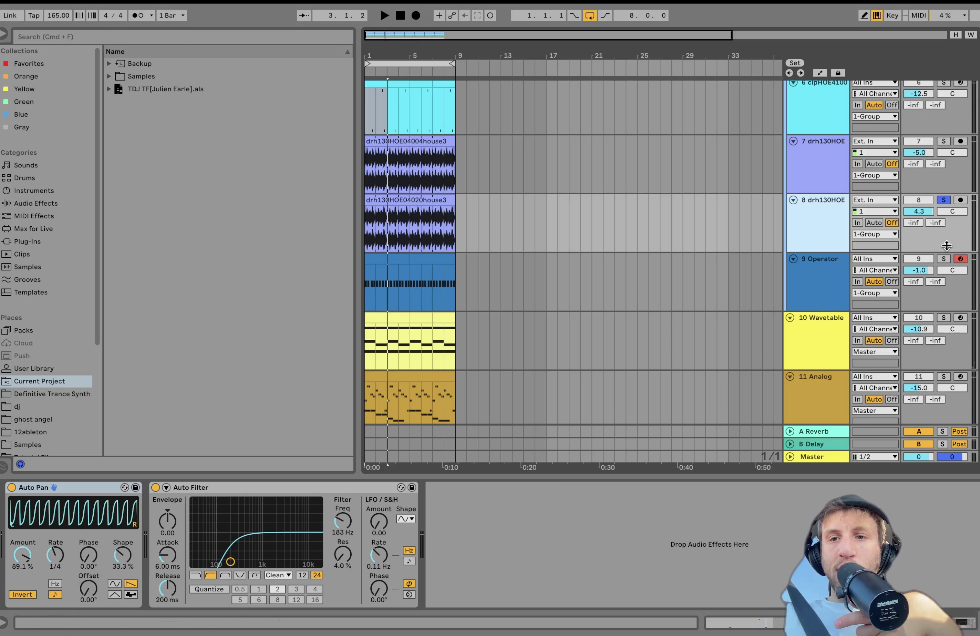
click(944, 258)
click(817, 282)
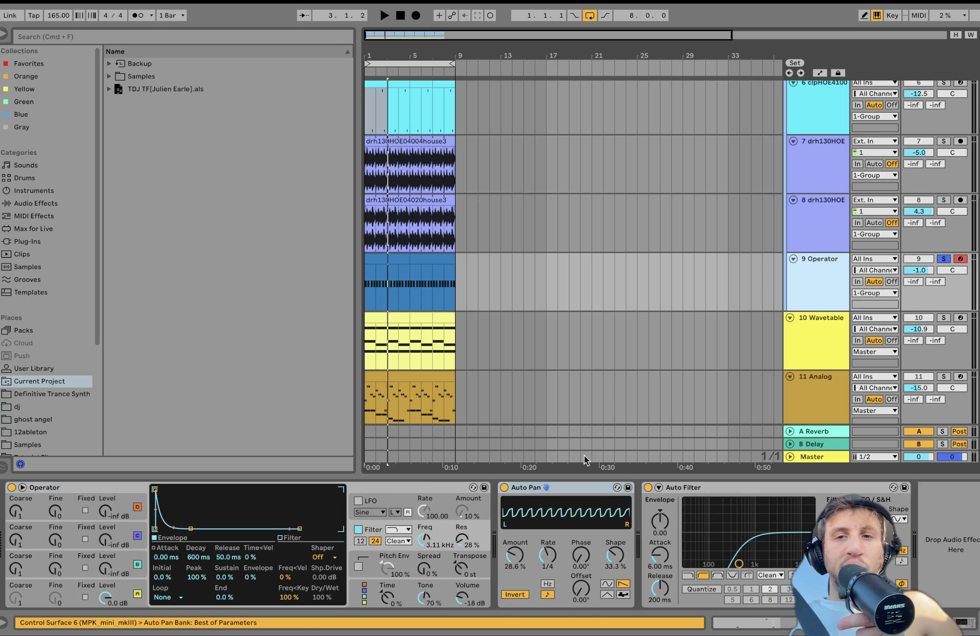
click(504, 487)
key(space)
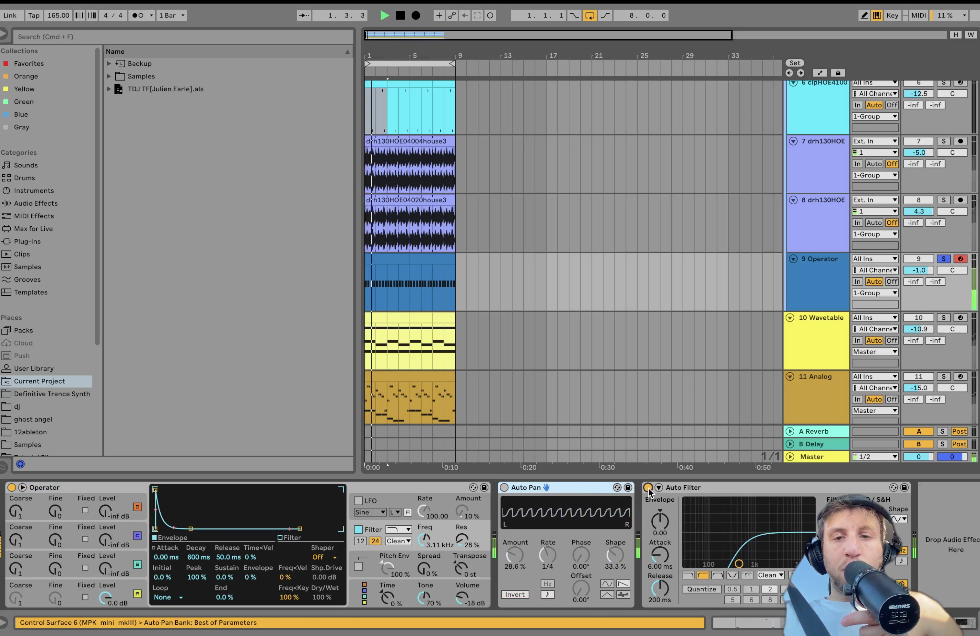
click(647, 488)
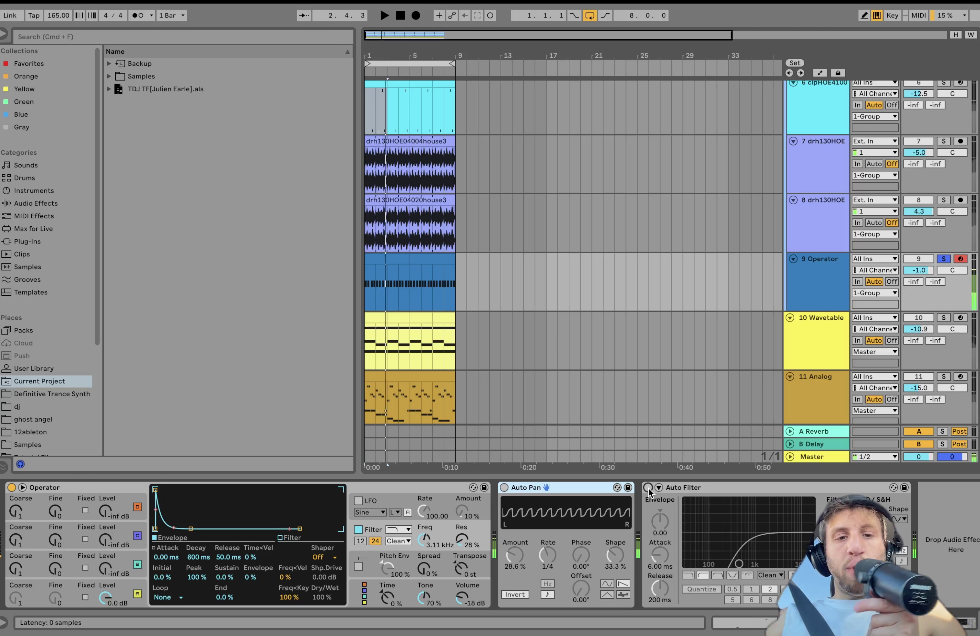
- Show the oscillator A settings and the filter envelope settings of the Operator synth
click(120, 597)
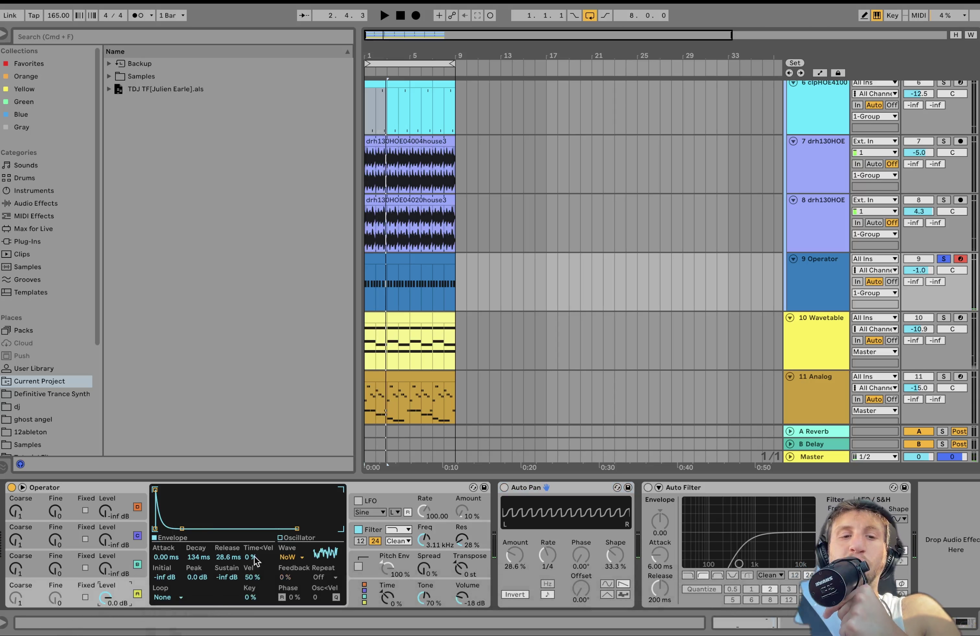
click(446, 530)
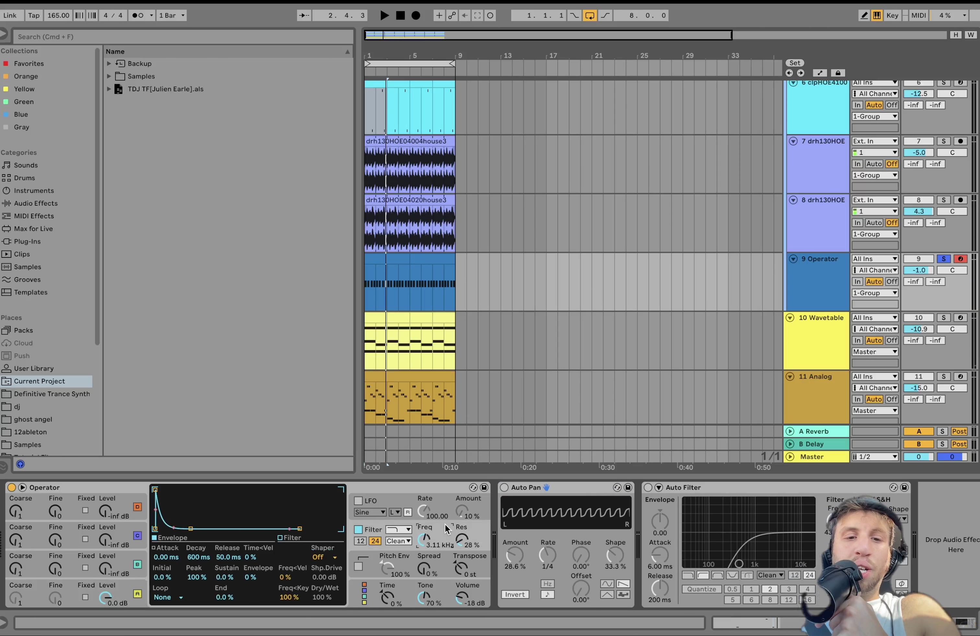
click(89, 587)
click(380, 530)
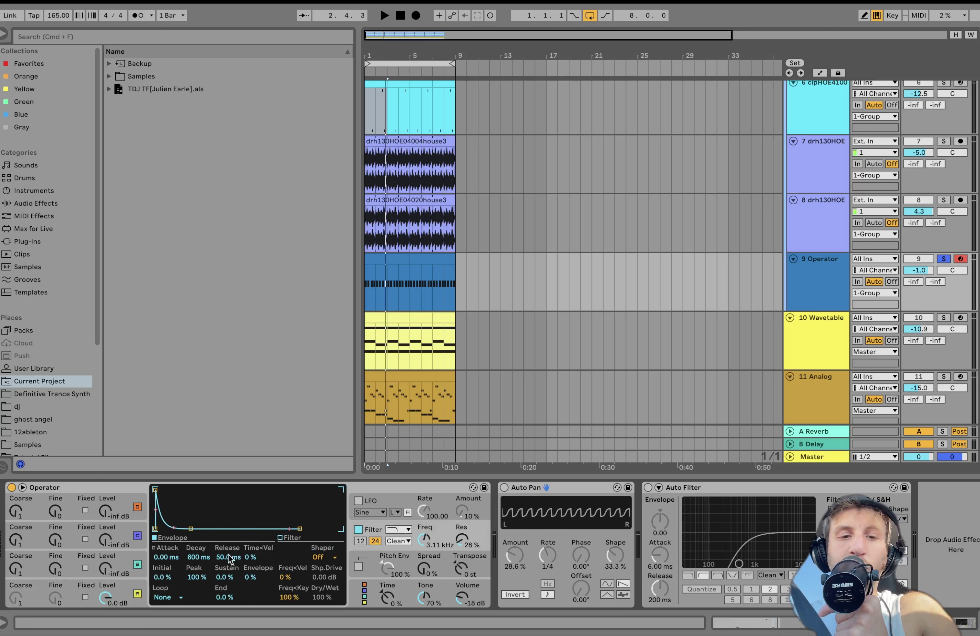
- Re-enable Auto Pan and Auto Filter on the 9 Operator track and play the soloed track with both effects
key(space)
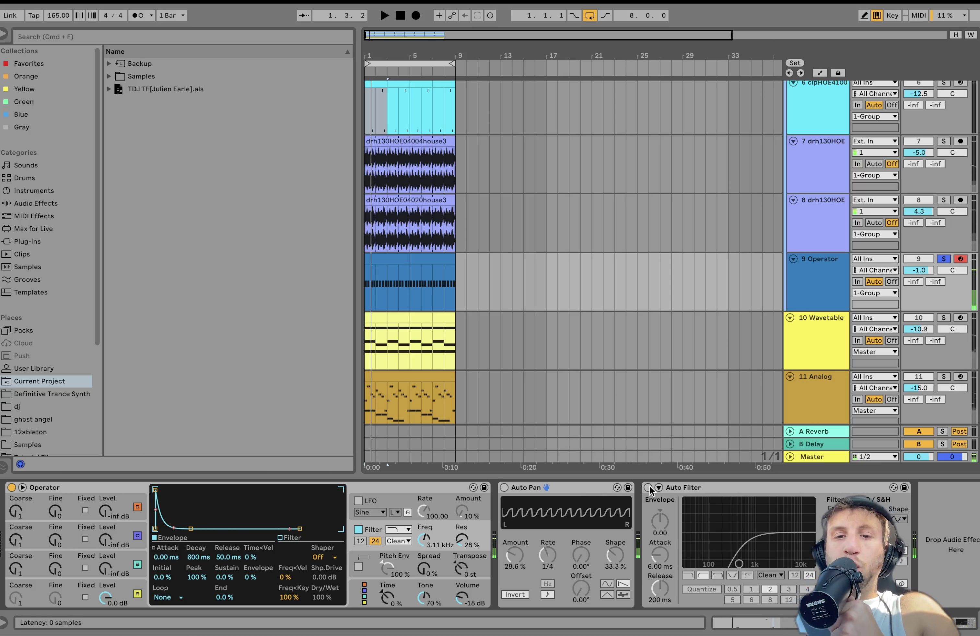
click(504, 487)
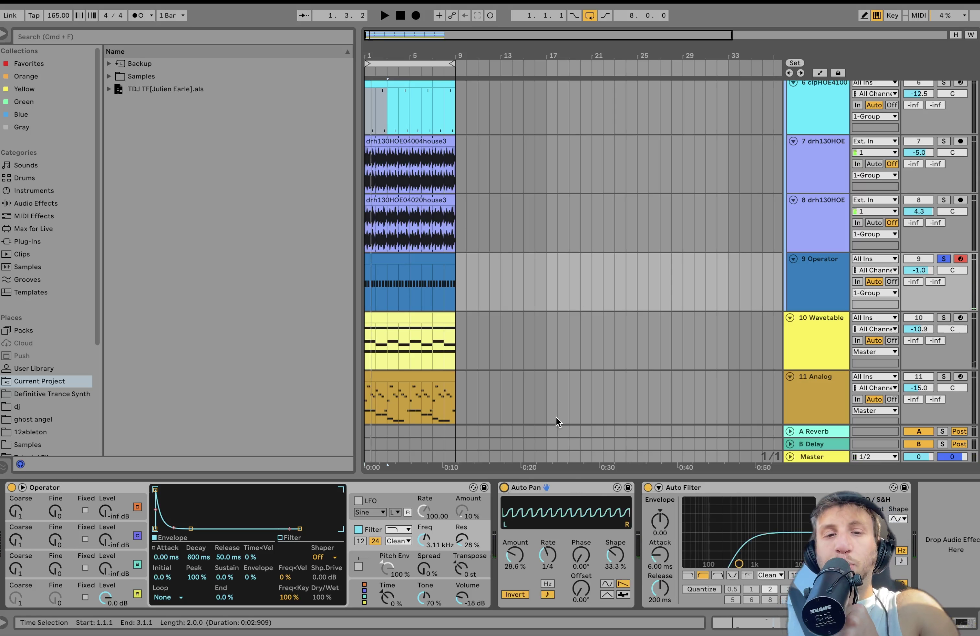
key(space)
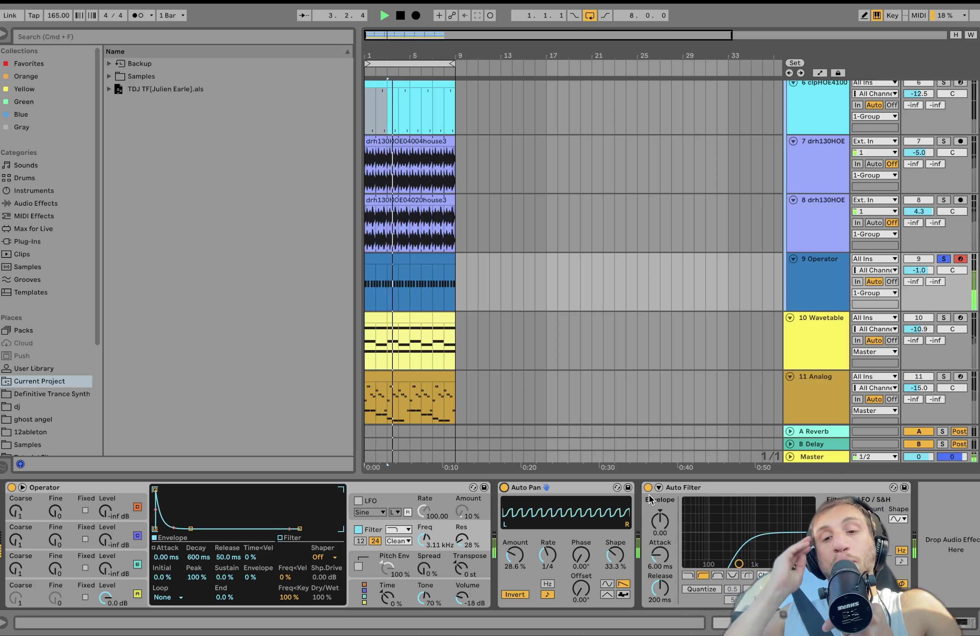
key(space)
- Solo 1 Group, play all the drum layers together, and collapse the group
scroll(739, 359, up, 6)
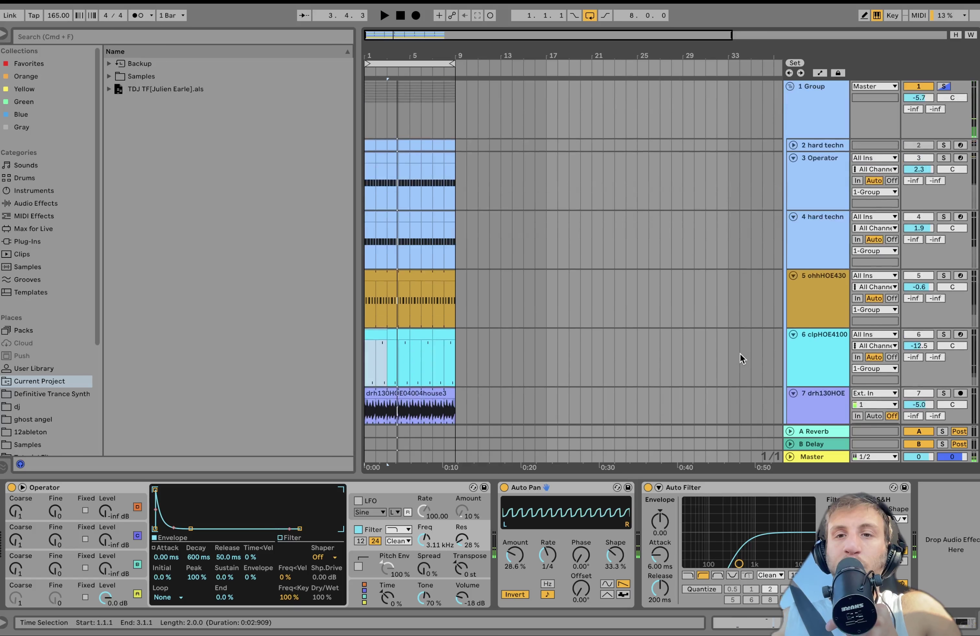
click(812, 87)
click(943, 86)
key(space)
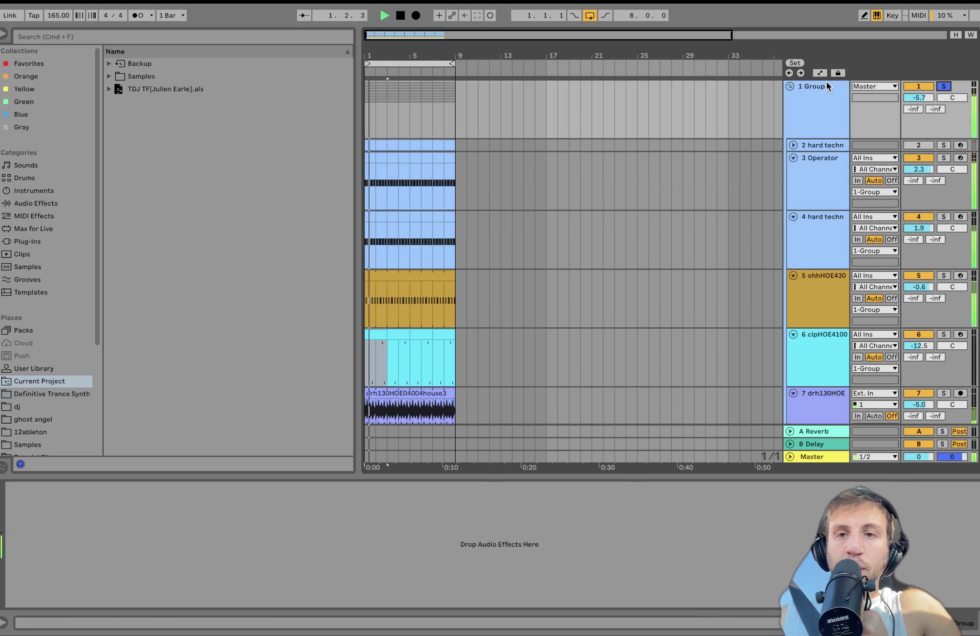
click(787, 87)
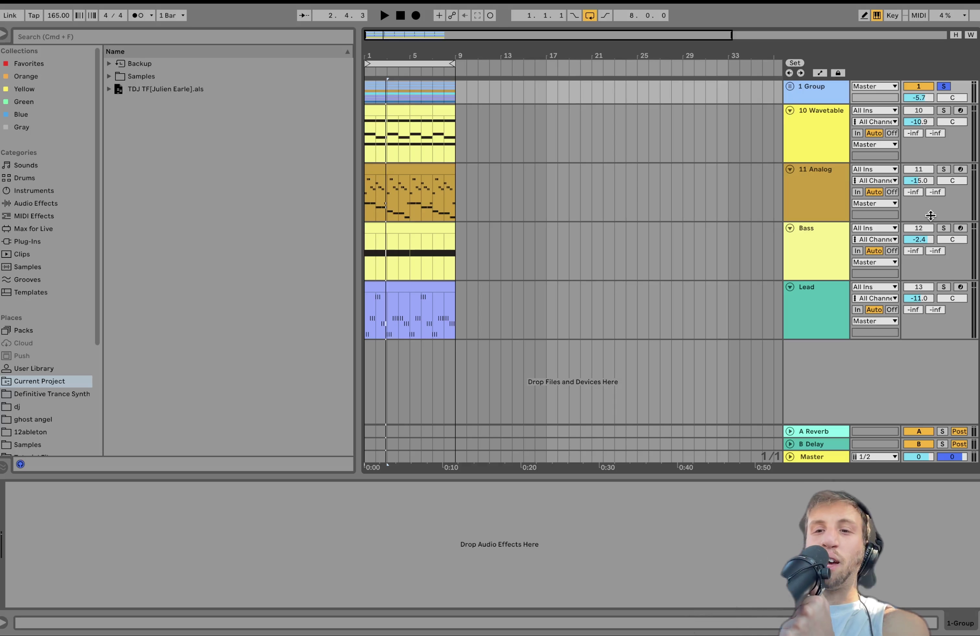
- Play the Bass track alone, followed by the soloed 1 Group drums
key(space)
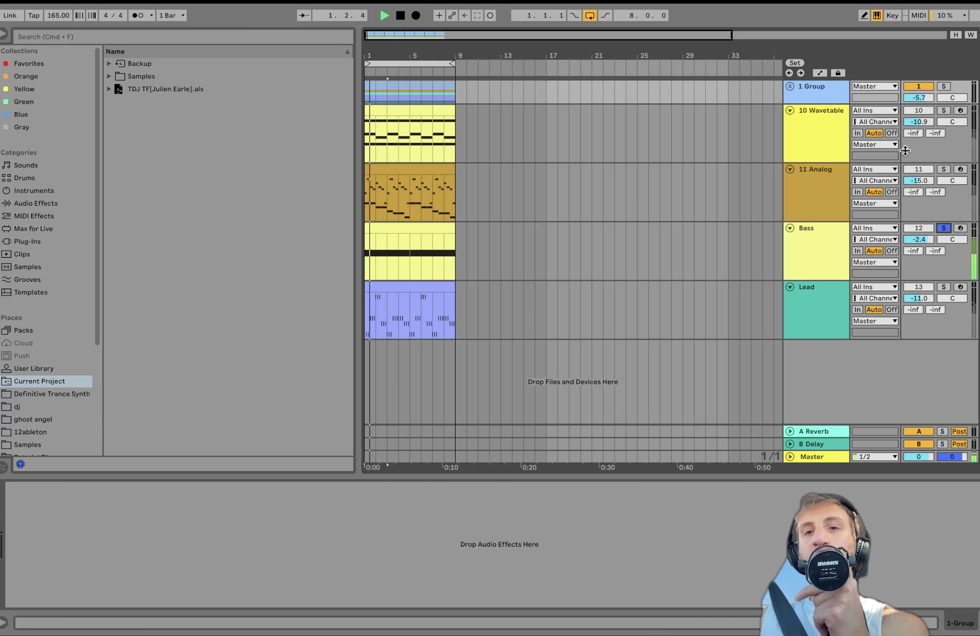
click(945, 86)
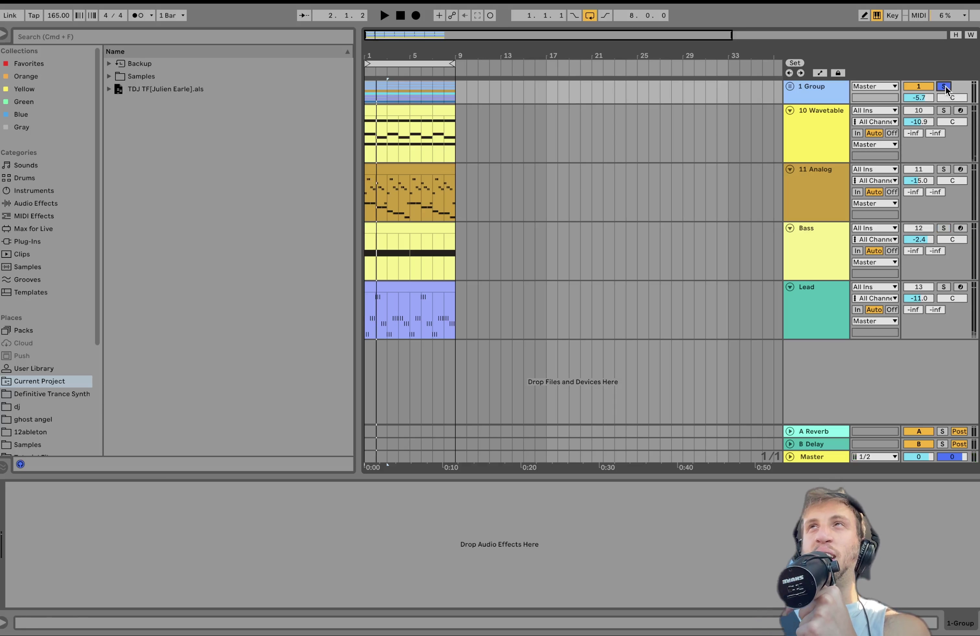
key(space)
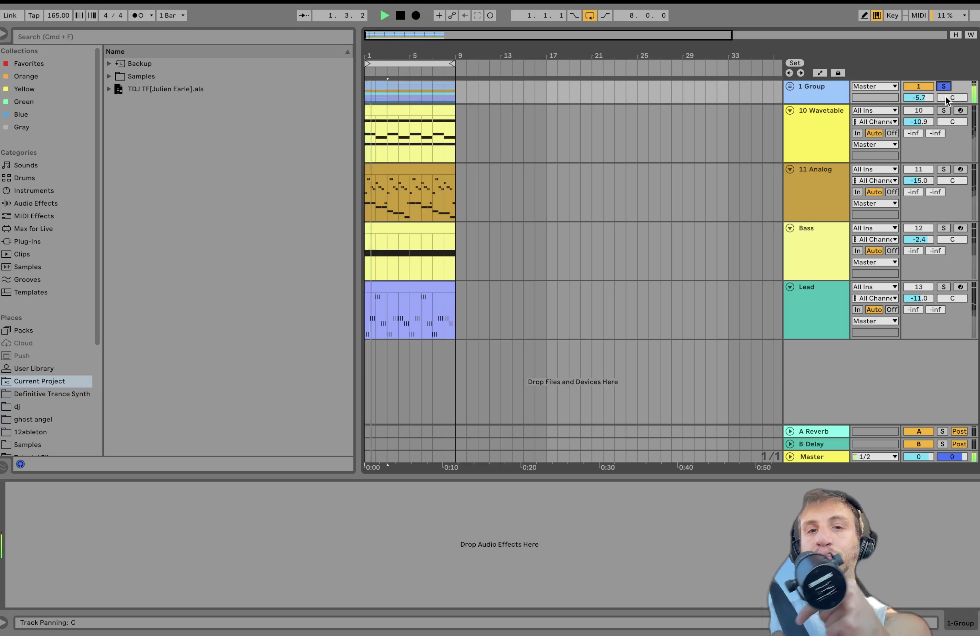
- Solo the 10 Wavetable track during playback and show its Wavetable synth
click(943, 110)
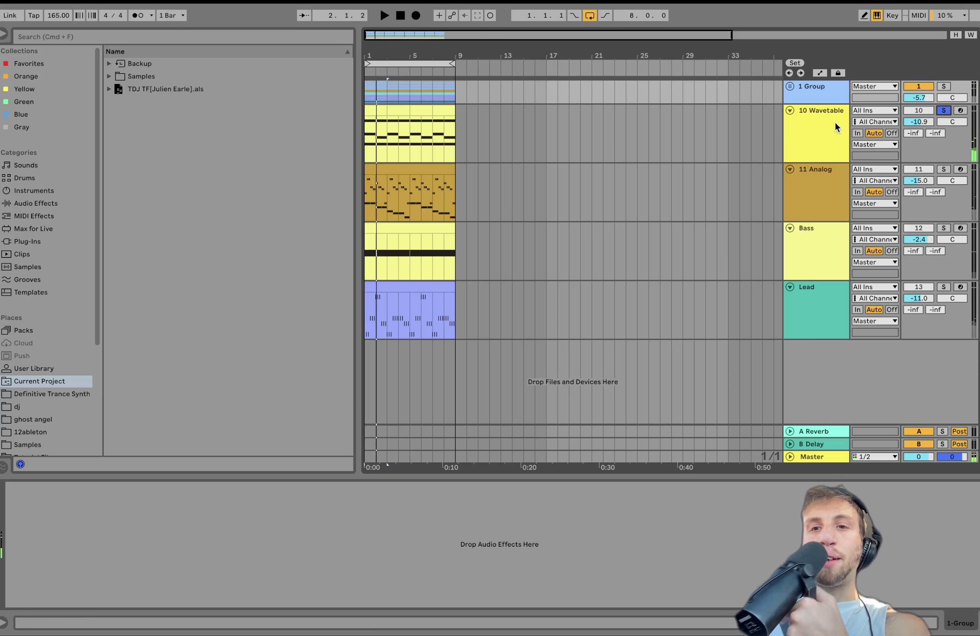
click(820, 123)
scroll(577, 520, left, 10)
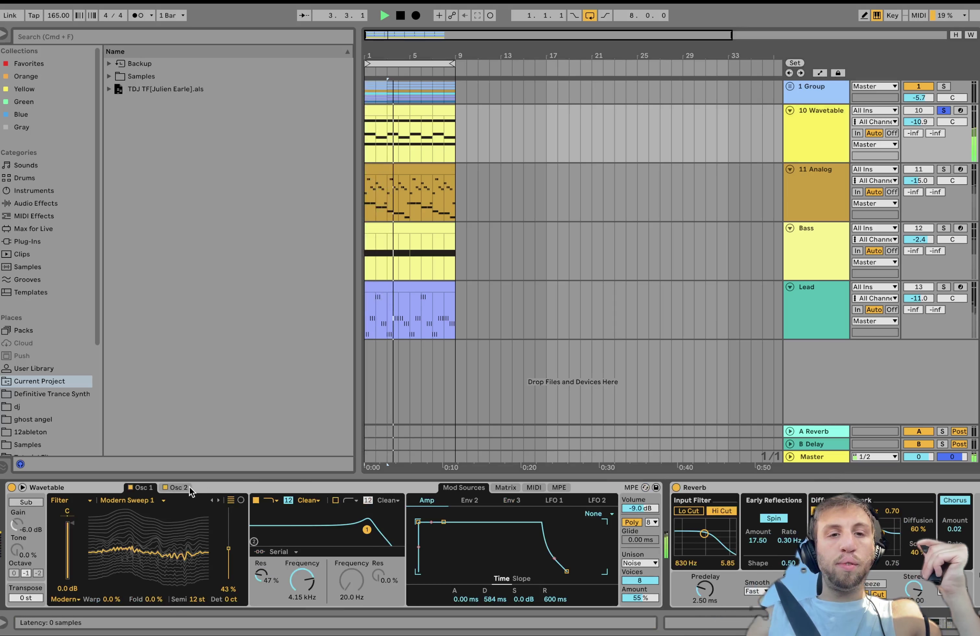
- Open the Wavetable track's clip, highlight the E2, G2 and B2 chord in bar 1, and play the progression
double_click(374, 105)
key(space)
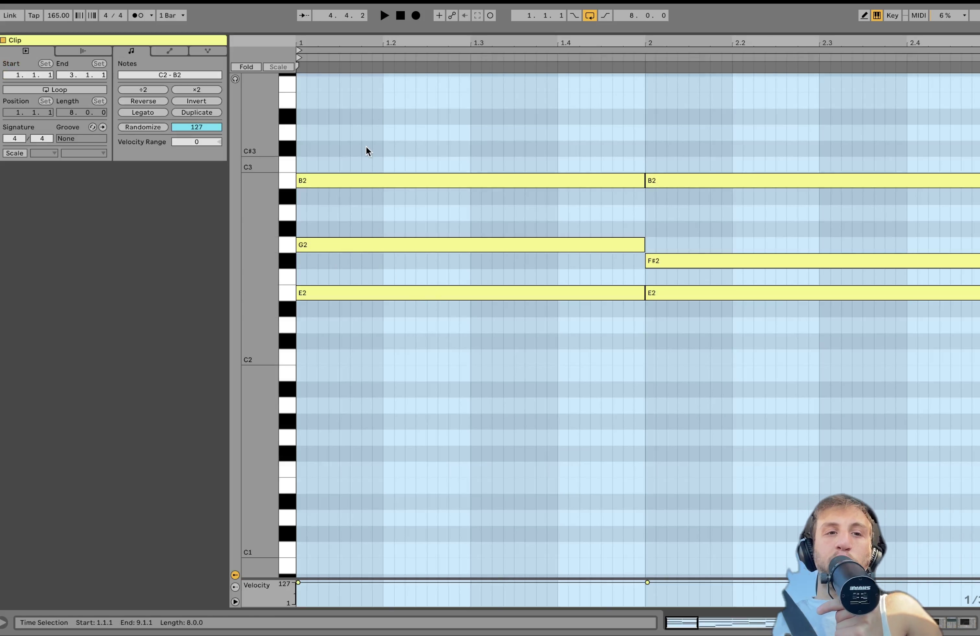
drag(365, 136, 372, 389)
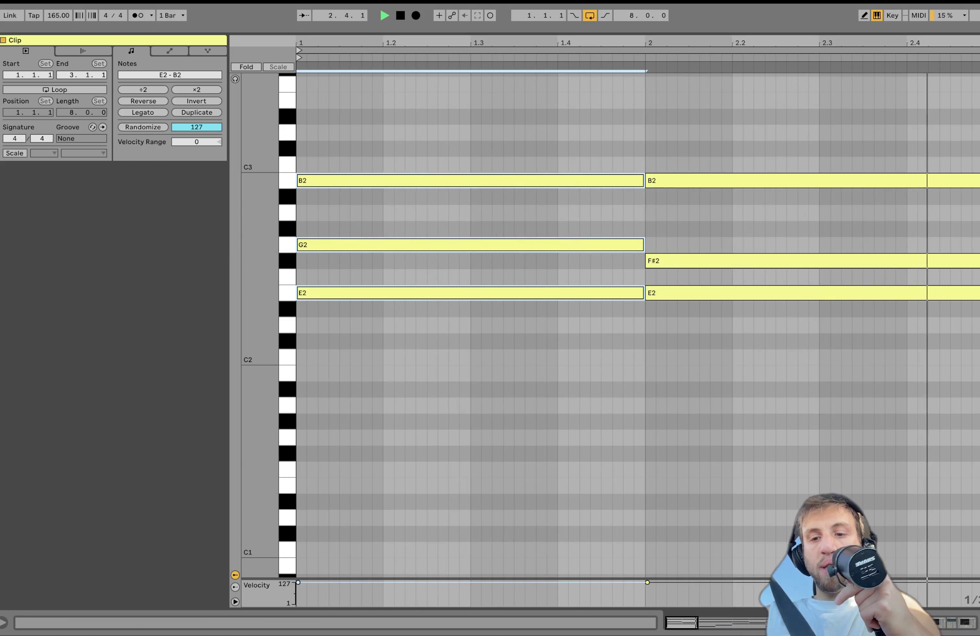
key(shift+Tab)
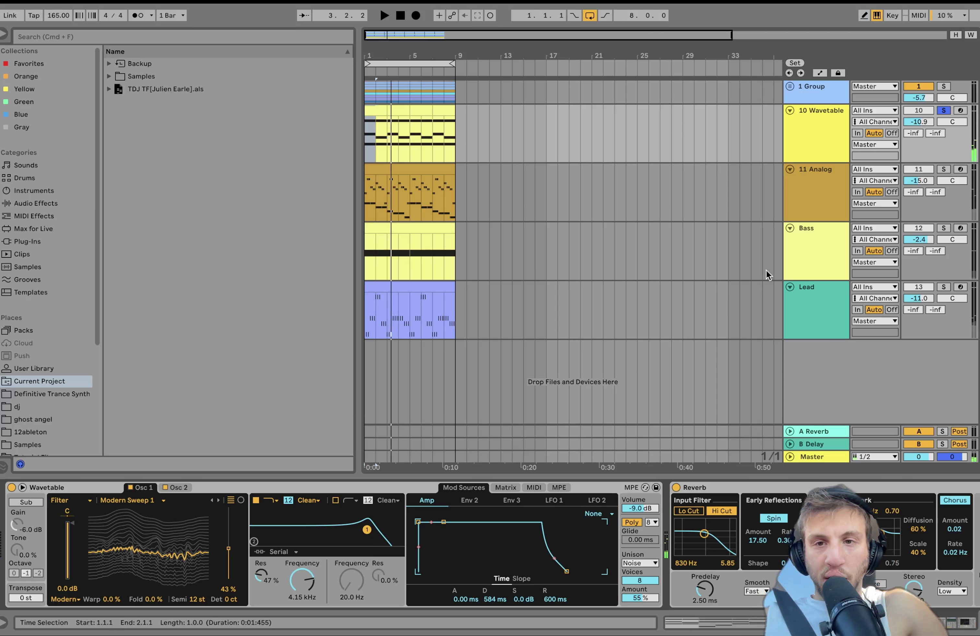
- Add the Bass, 11 Analog and Lead tracks to the soloed Wavetable track and play them together
click(943, 228)
click(944, 169)
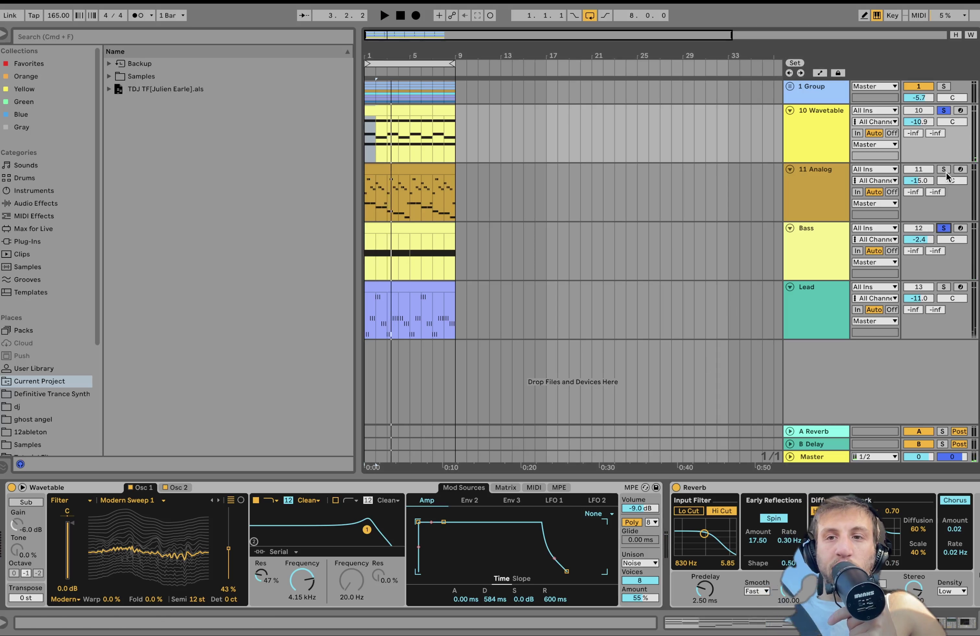
key(space)
click(944, 286)
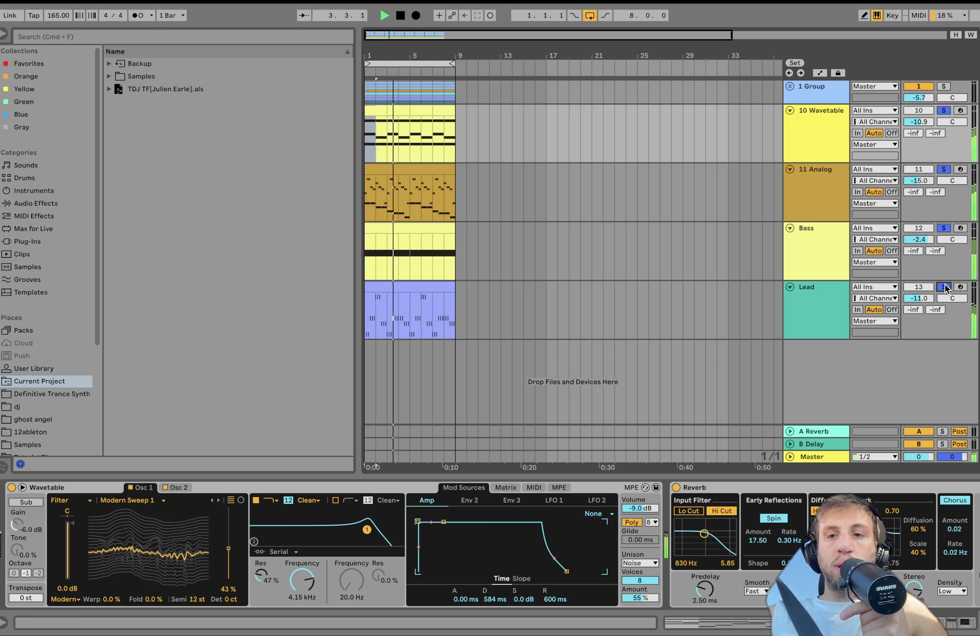
key(space)
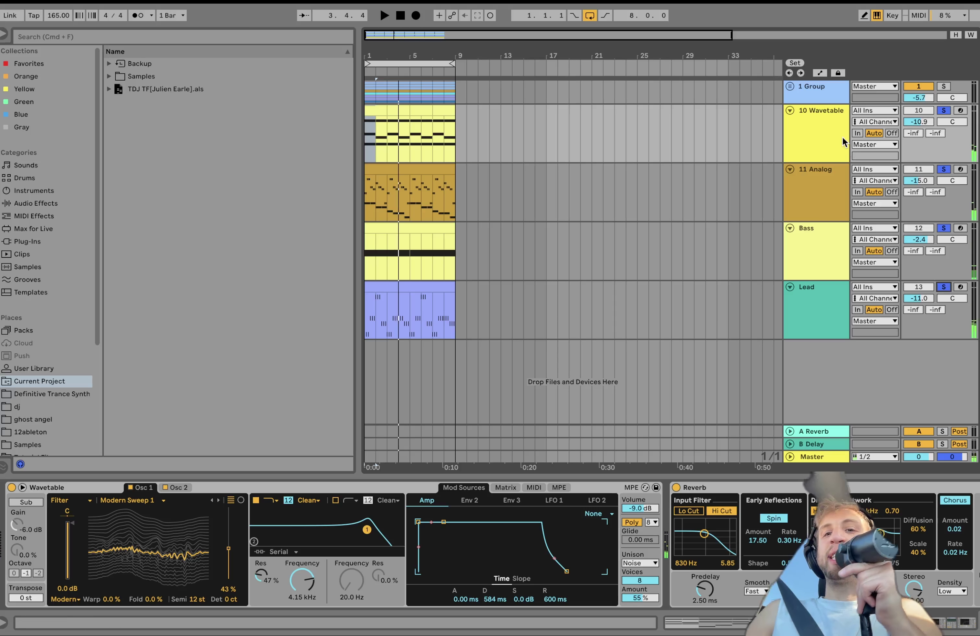
- Solo only the 10 Wavetable track and show its synth's second oscillator and modulation matrix
click(817, 139)
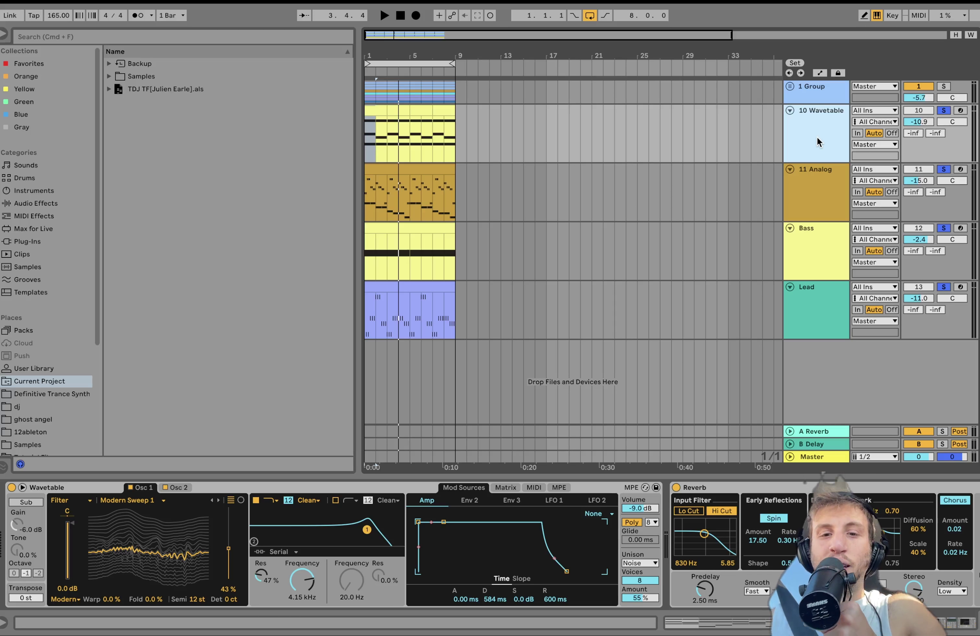
click(944, 111)
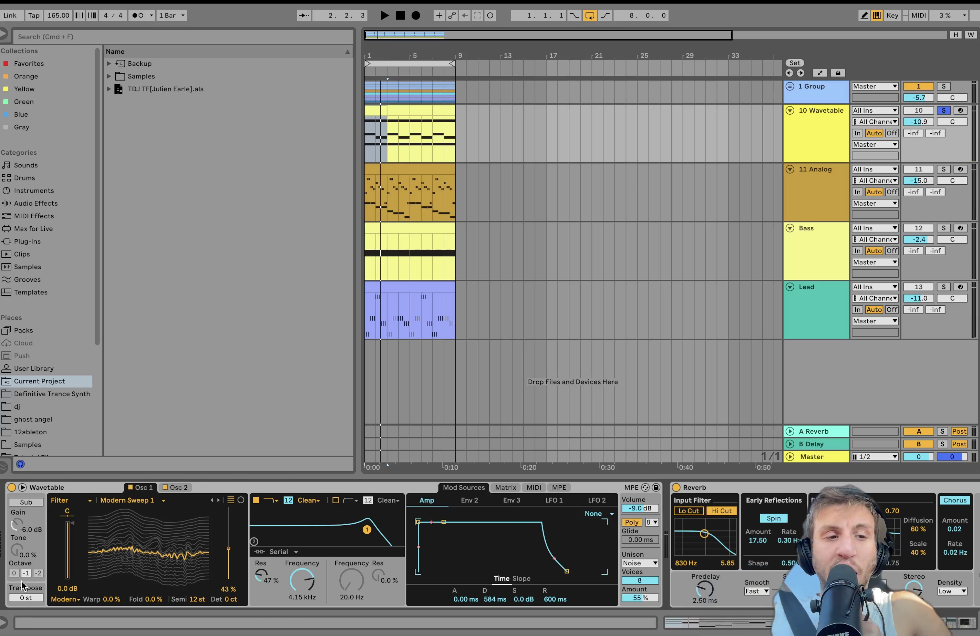
click(73, 486)
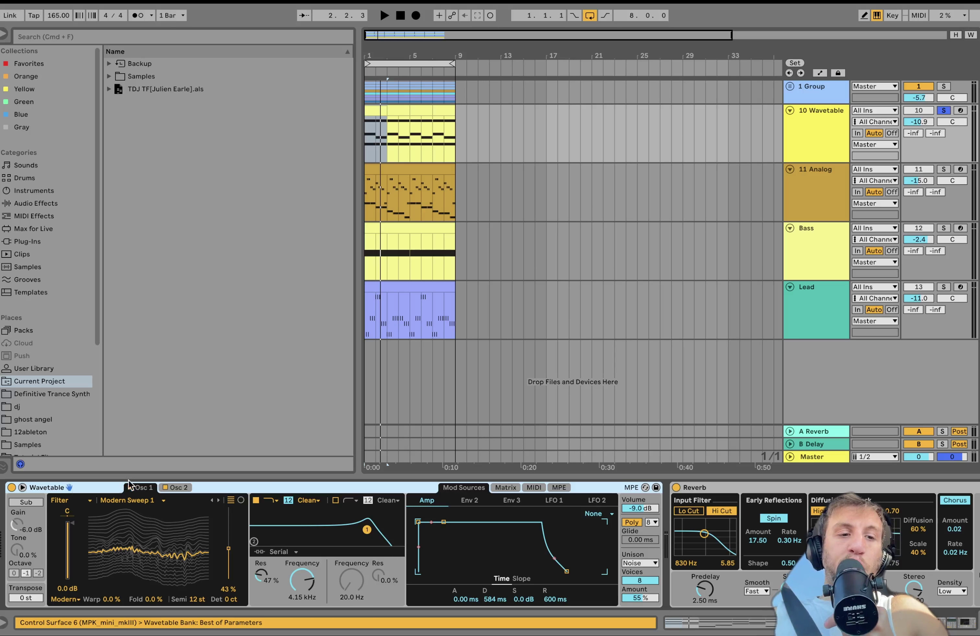
click(175, 488)
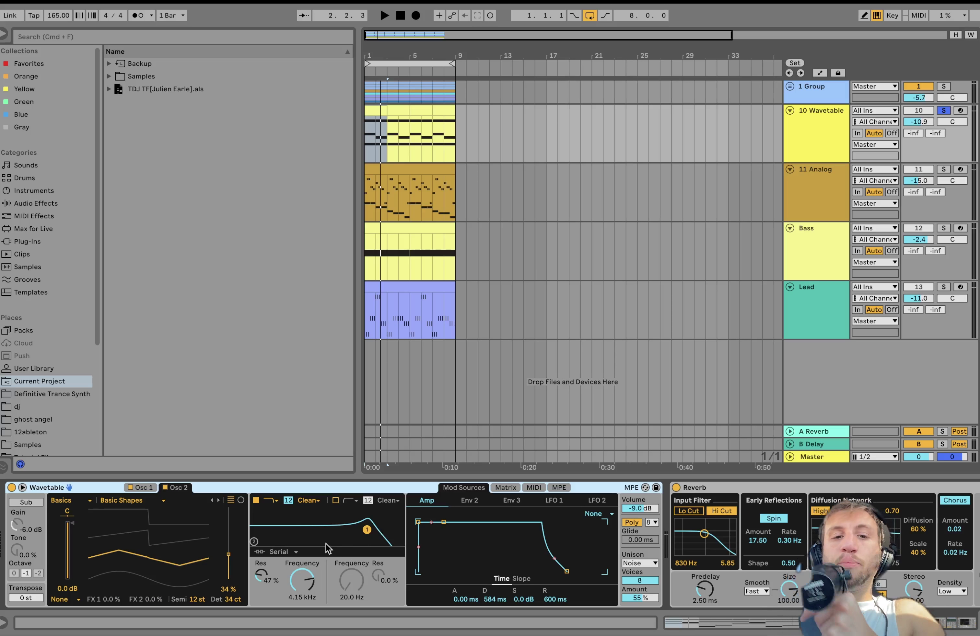
click(505, 488)
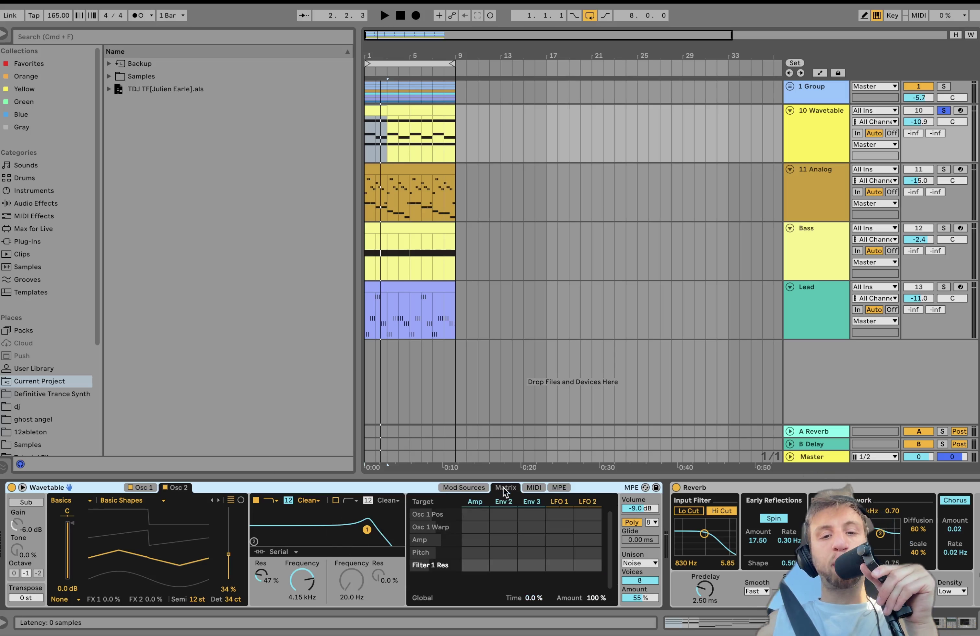
- Delete the last Auto Filter, after Auto Pan, from the Wavetable track's effects chain
scroll(666, 583, right, 15)
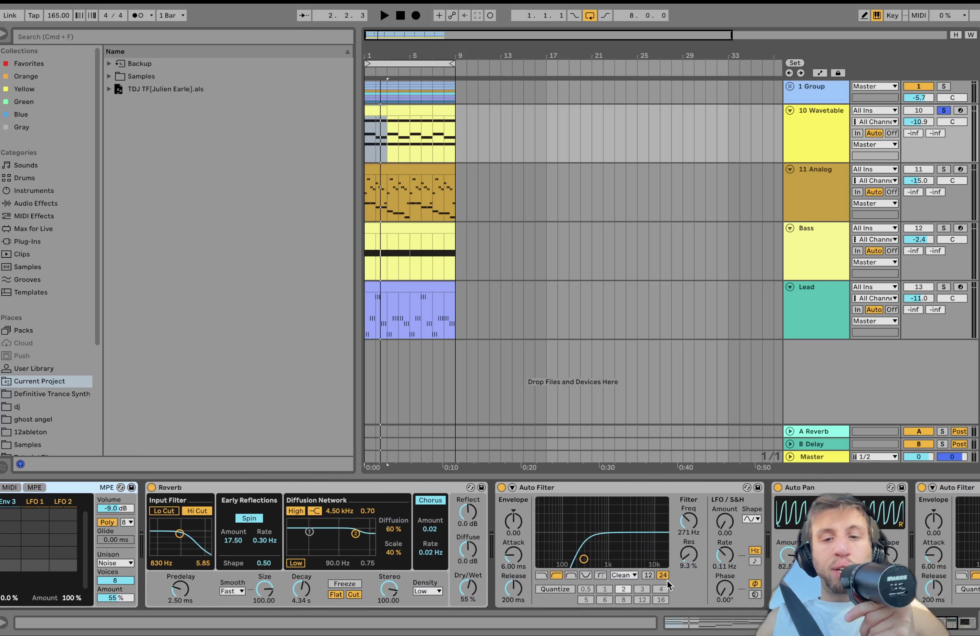
scroll(667, 580, right, 3)
scroll(667, 581, right, 3)
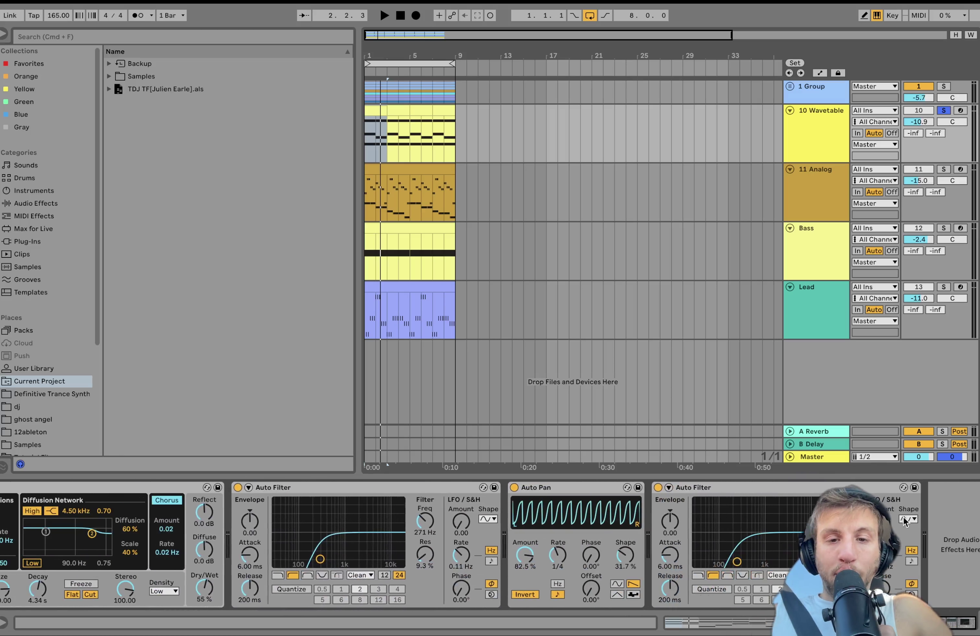
click(771, 485)
key(Delete)
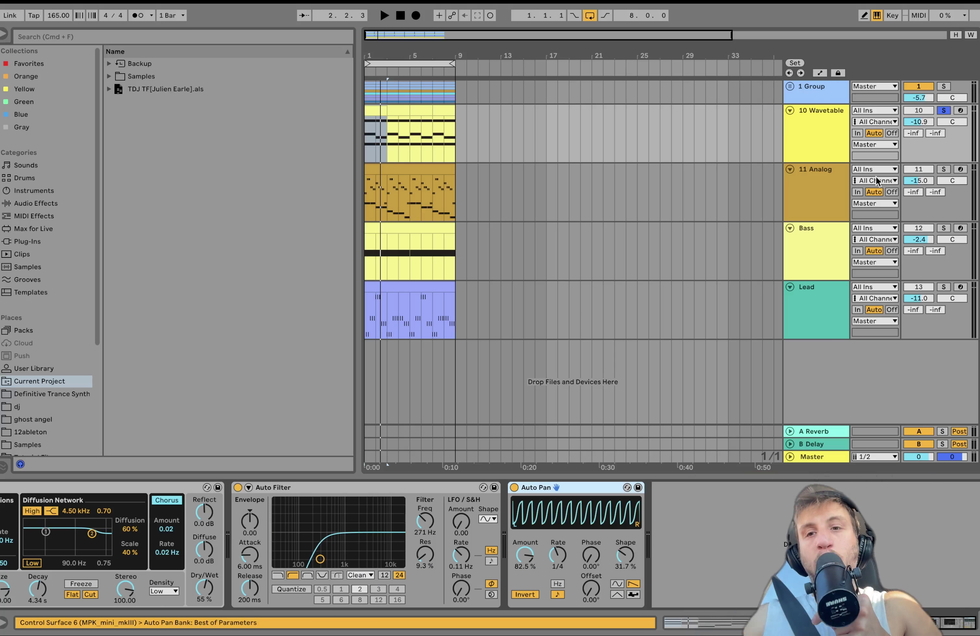
- Solo the 11 Analog track, show its devices, and open its clip to play the melody notes
click(943, 169)
click(816, 177)
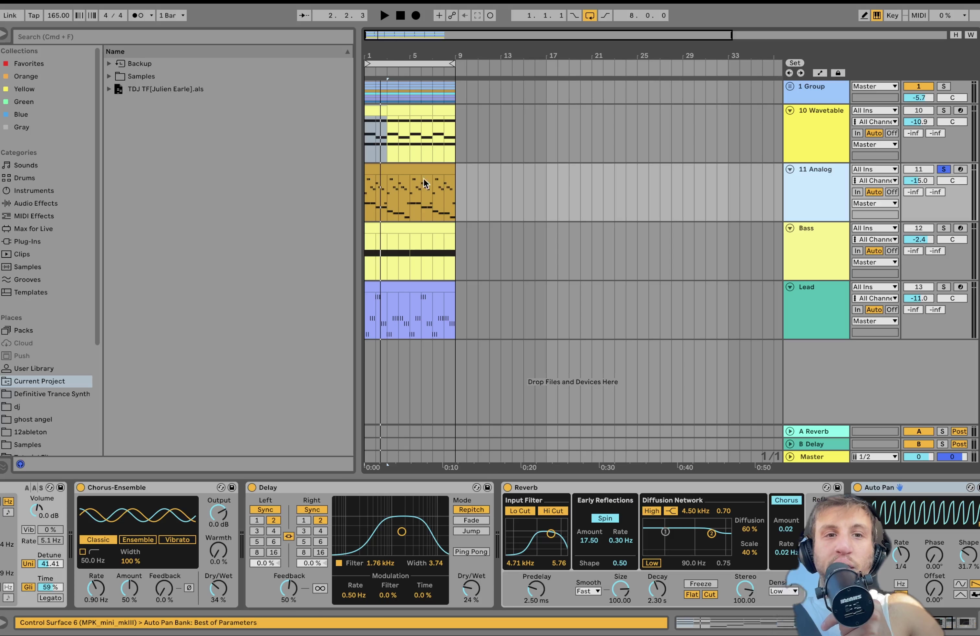
double_click(376, 172)
key(space)
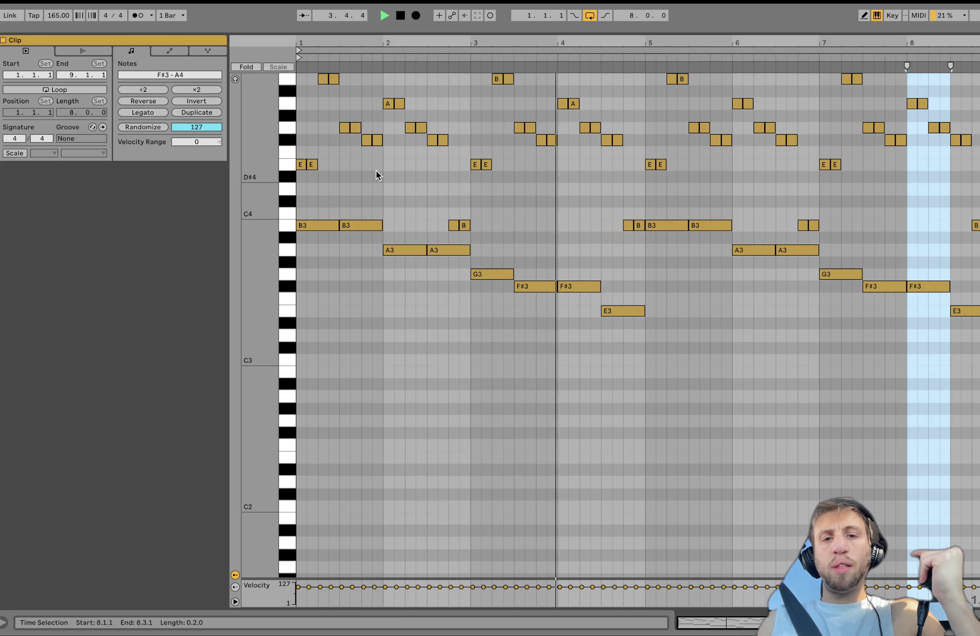
key(space)
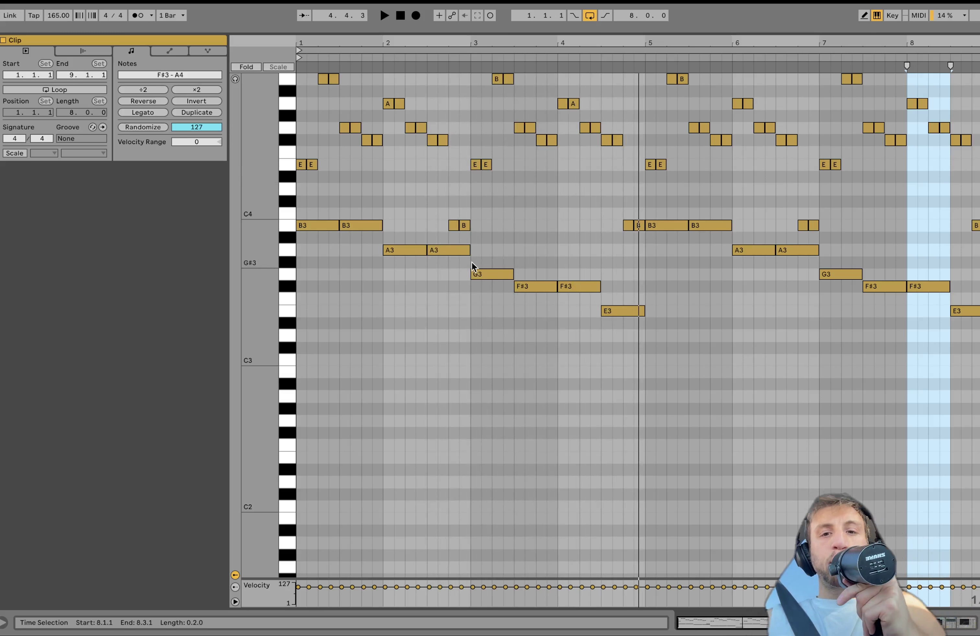
- Check the clip's first E4 note and the Analog synth's filter envelope and global settings, playing the soloed track
click(300, 165)
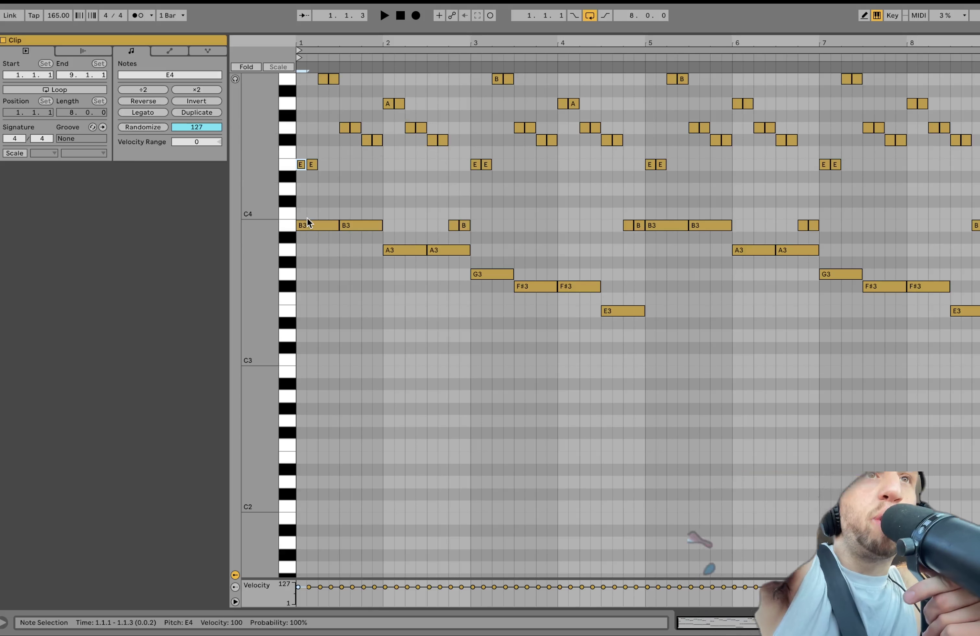
key(space)
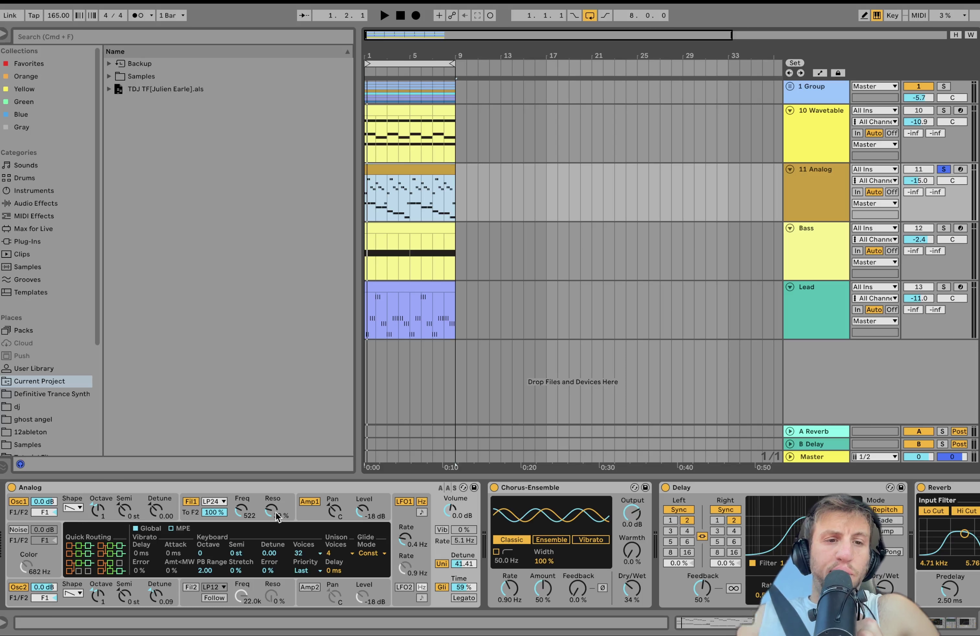
click(258, 503)
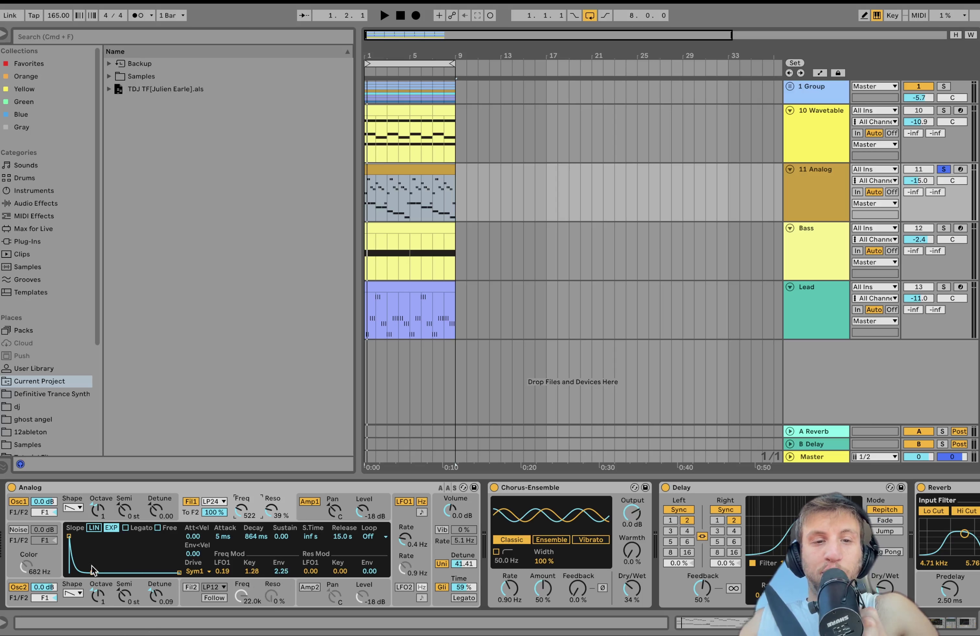
click(441, 563)
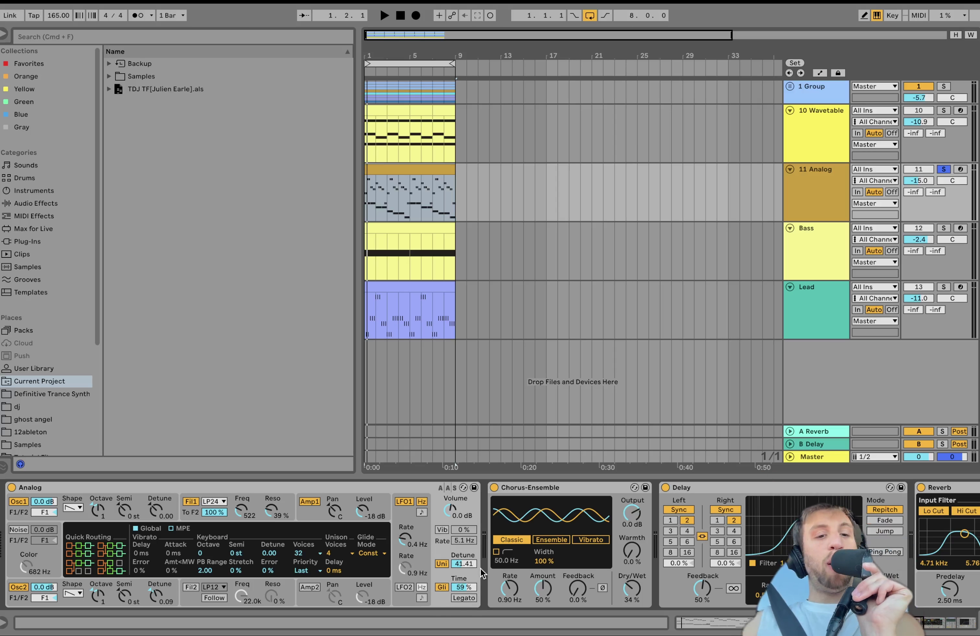
key(space)
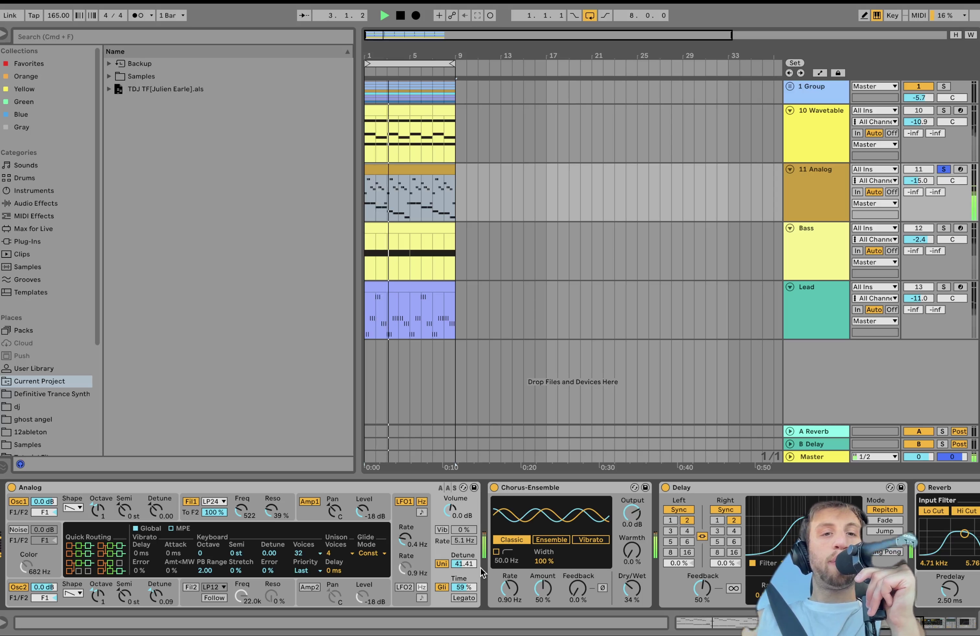
key(space)
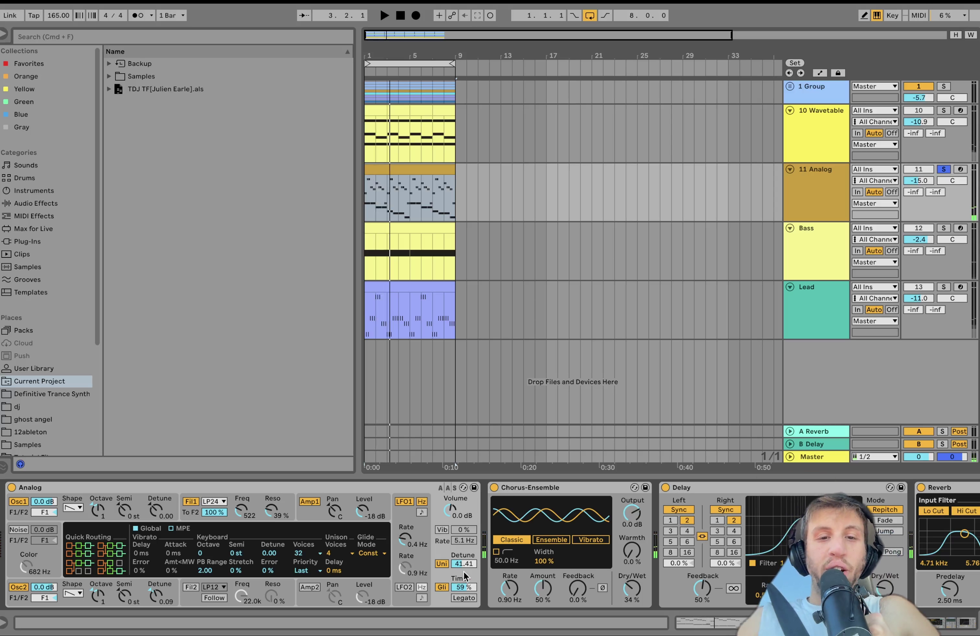
- Review the Analog track's Chorus-Ensemble, Delay, Reverb, Auto Pan and Auto Filter settings while playing the soloed melody
scroll(463, 572, right, 5)
scroll(463, 572, right, 20)
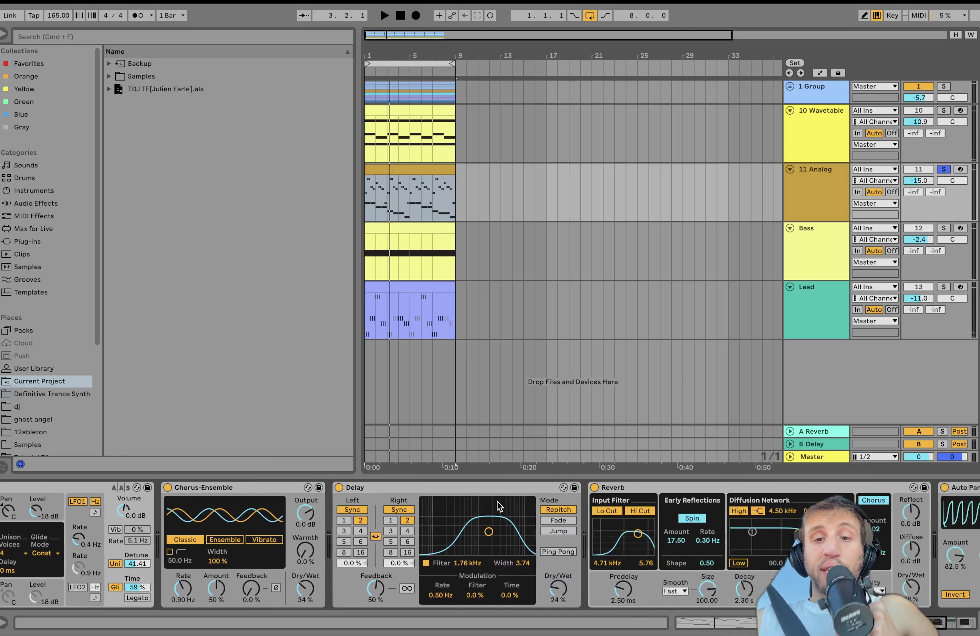
scroll(380, 529, left, 3)
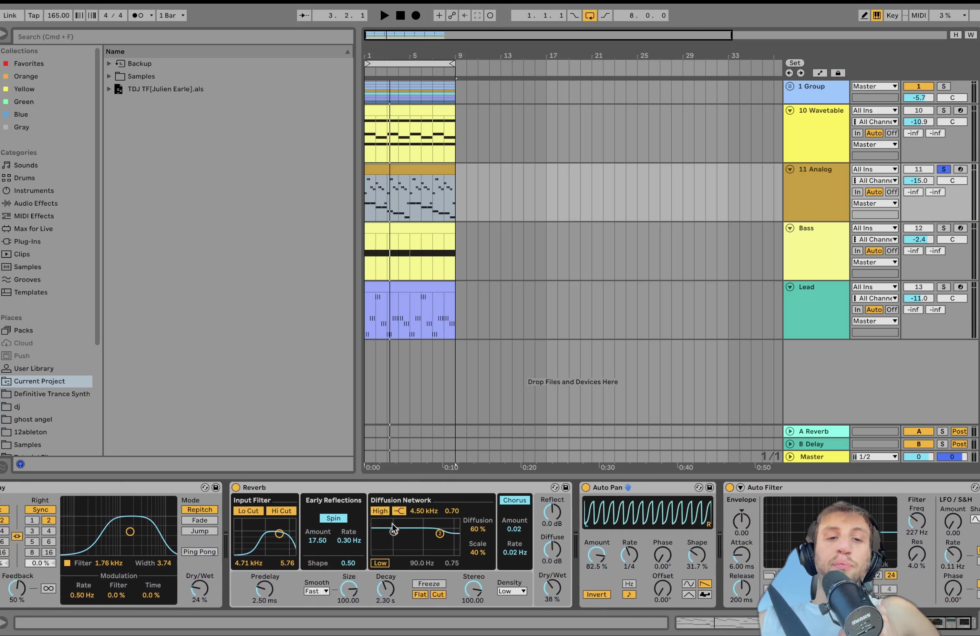
key(space)
scroll(404, 564, right, 3)
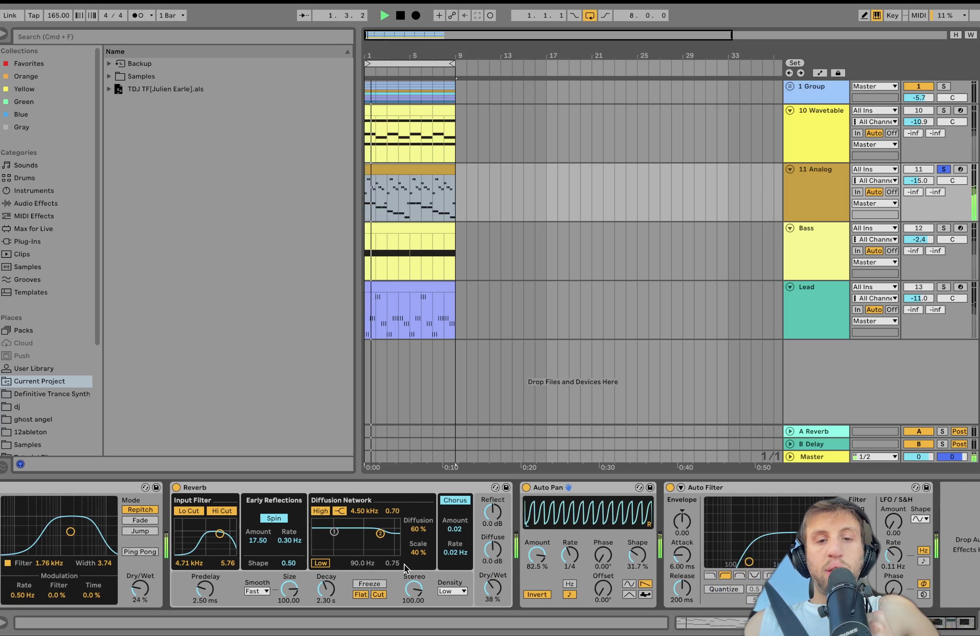
scroll(404, 564, right, 1)
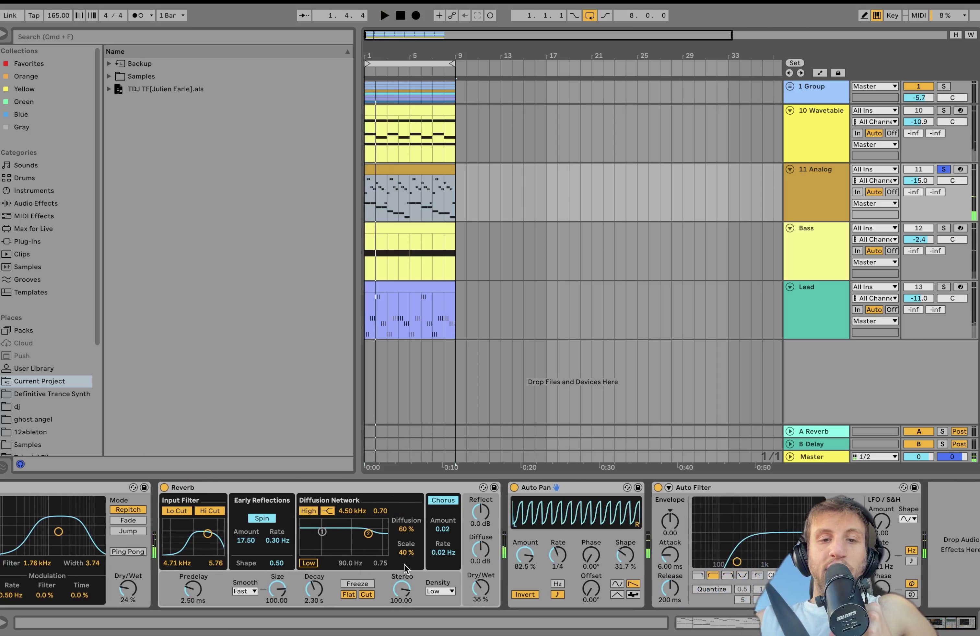
key(space)
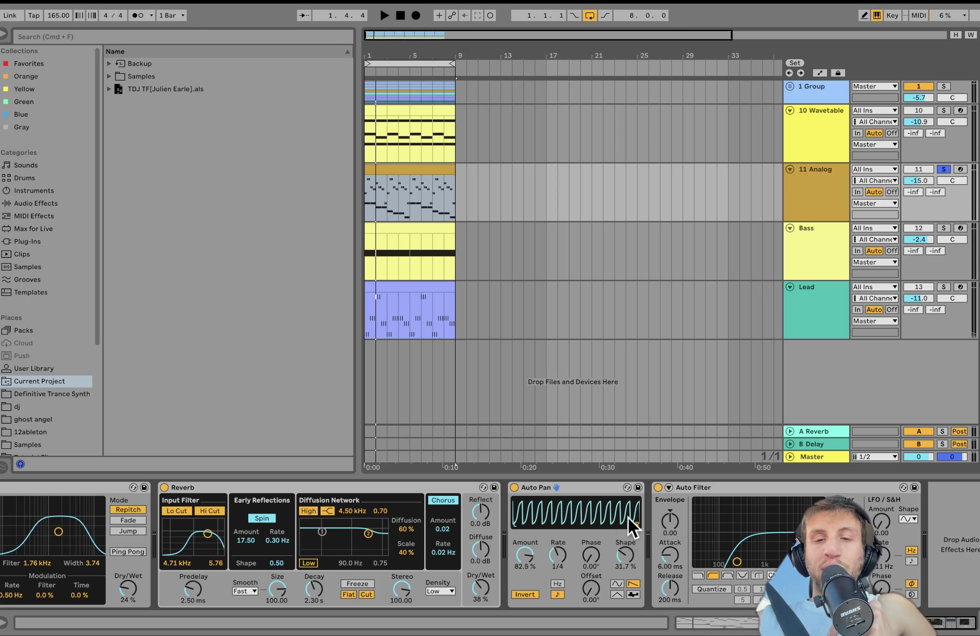
- Solo the Bass track and inspect its clip's sustained E1 notes, returning to the device chain
click(943, 228)
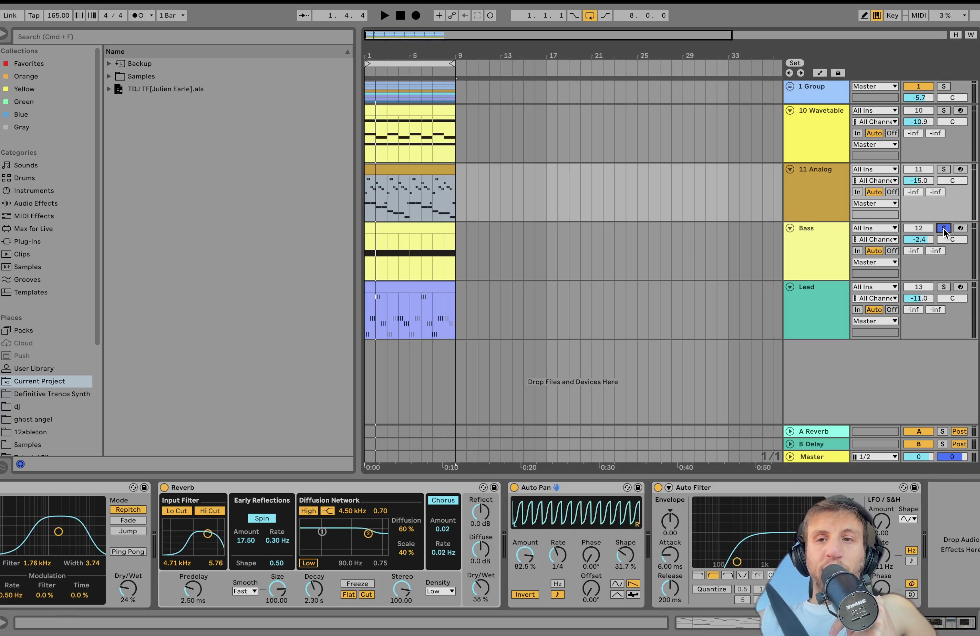
click(808, 245)
click(379, 229)
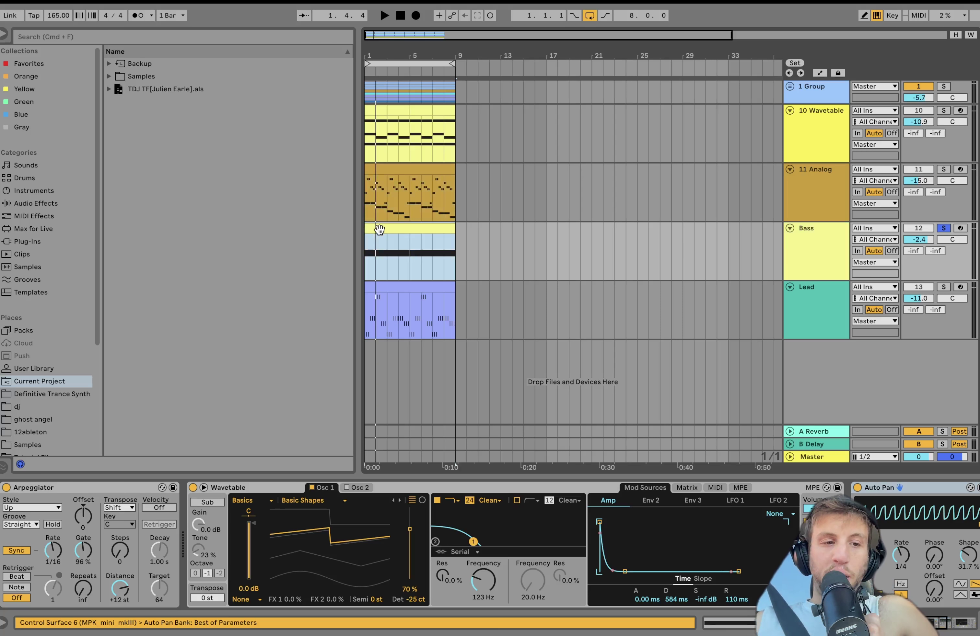
double_click(378, 229)
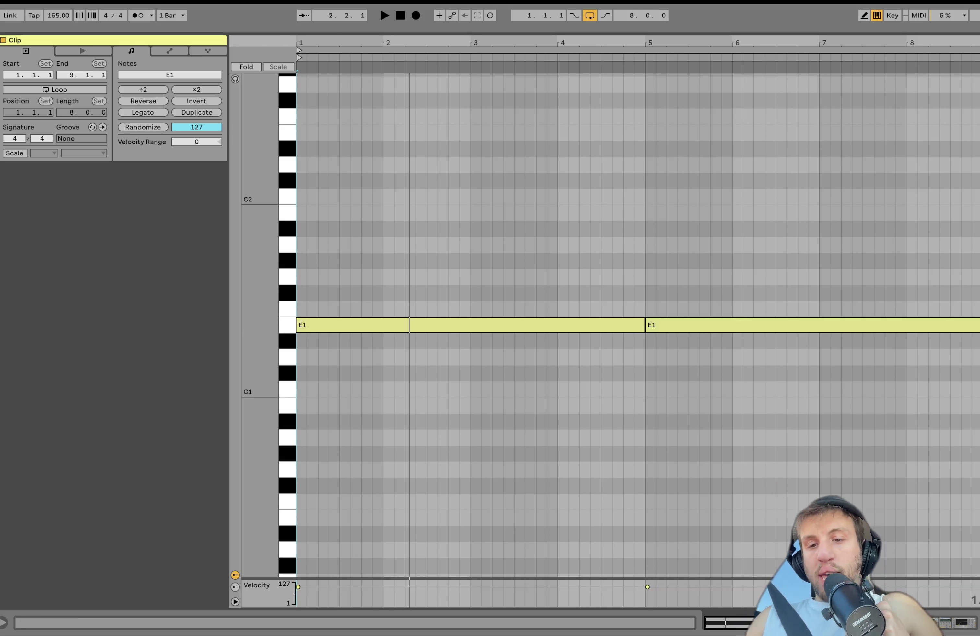
key(Tab)
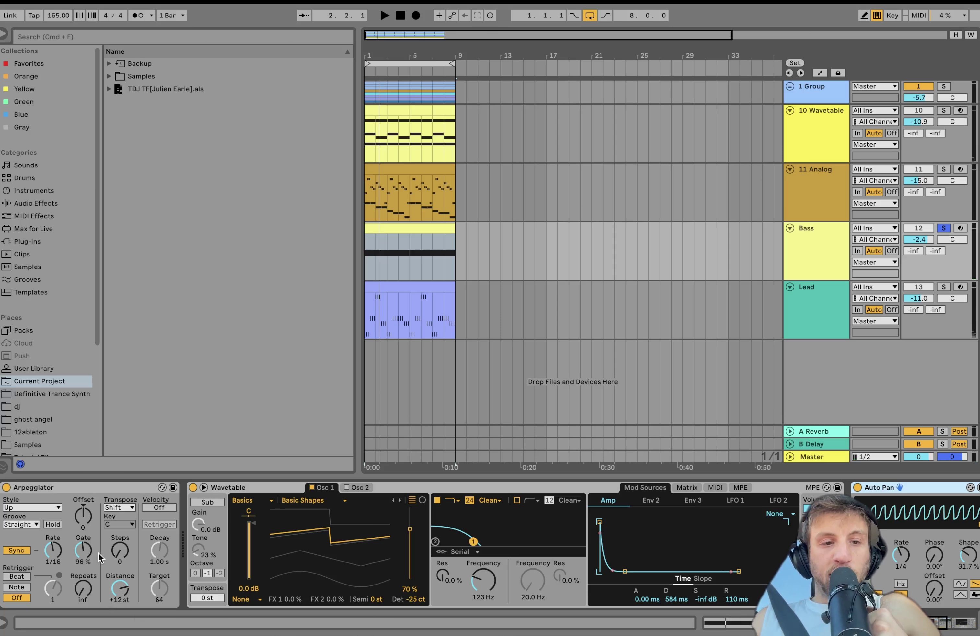
- Examine the Bass Wavetable's modulation matrix, including the Env 2 and LFO 1 assignments, and return to its modulation sources
scroll(125, 543, right, 3)
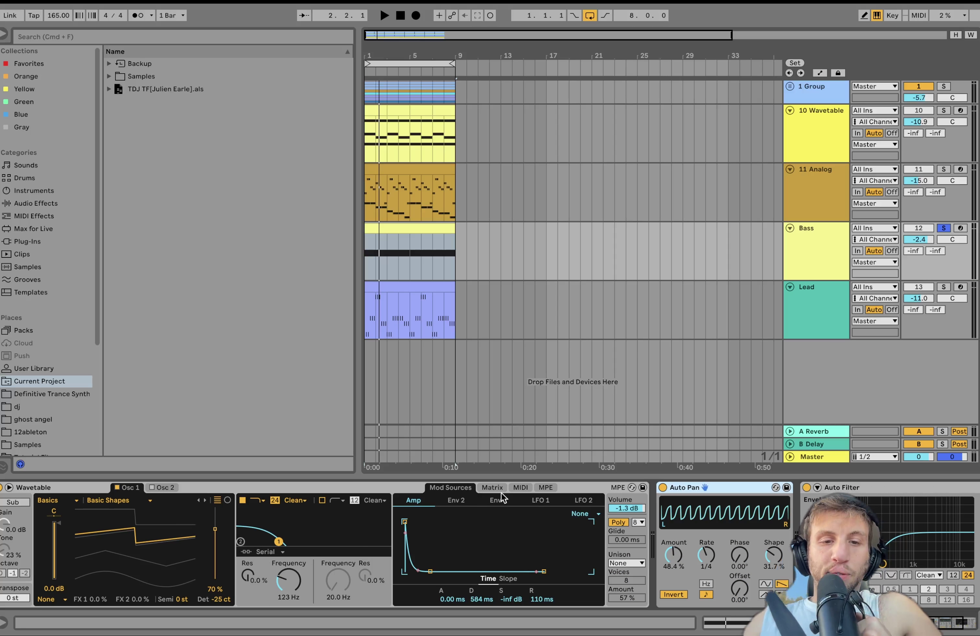
click(490, 489)
click(502, 560)
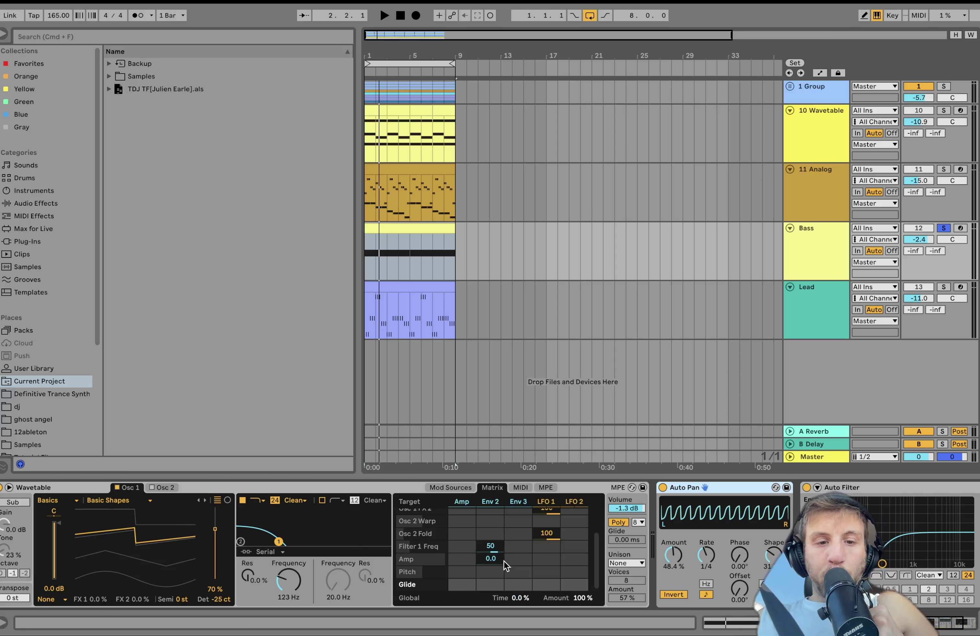
scroll(503, 561, up, 1)
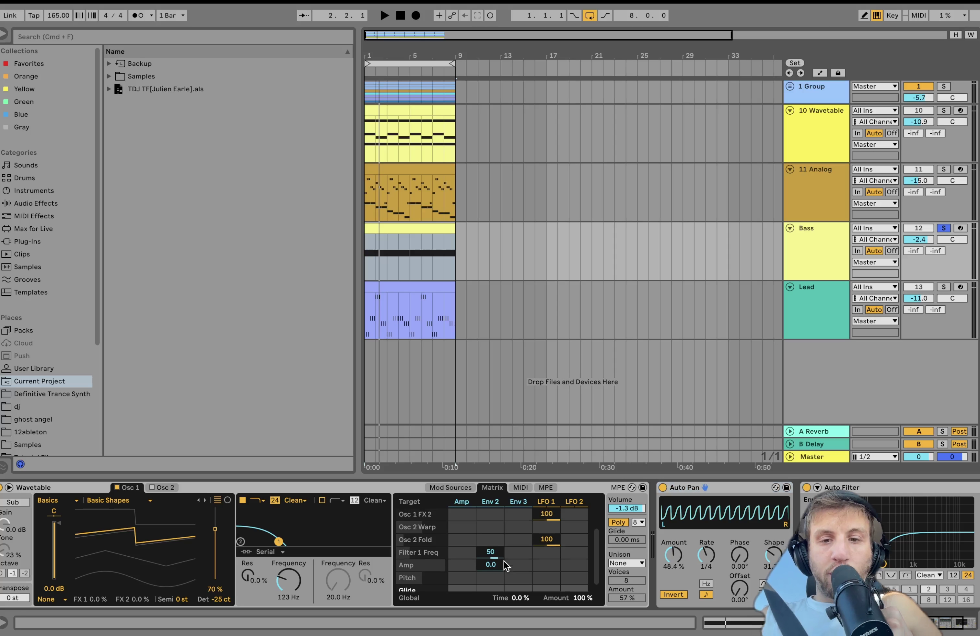
click(452, 487)
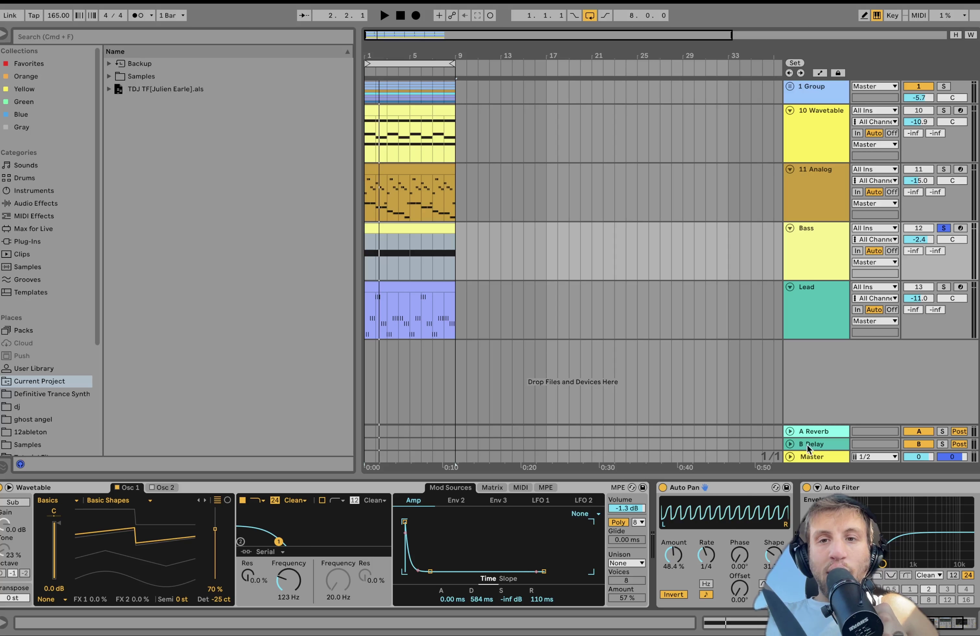
- Solo the Lead track and open its clip to view the notes while it plays
click(448, 302)
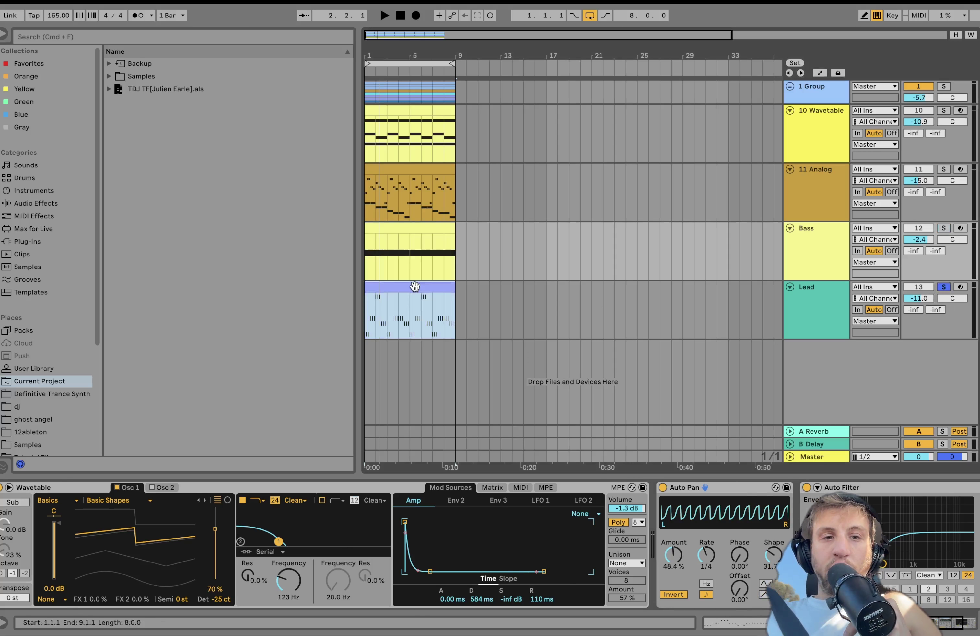
key(space)
double_click(414, 286)
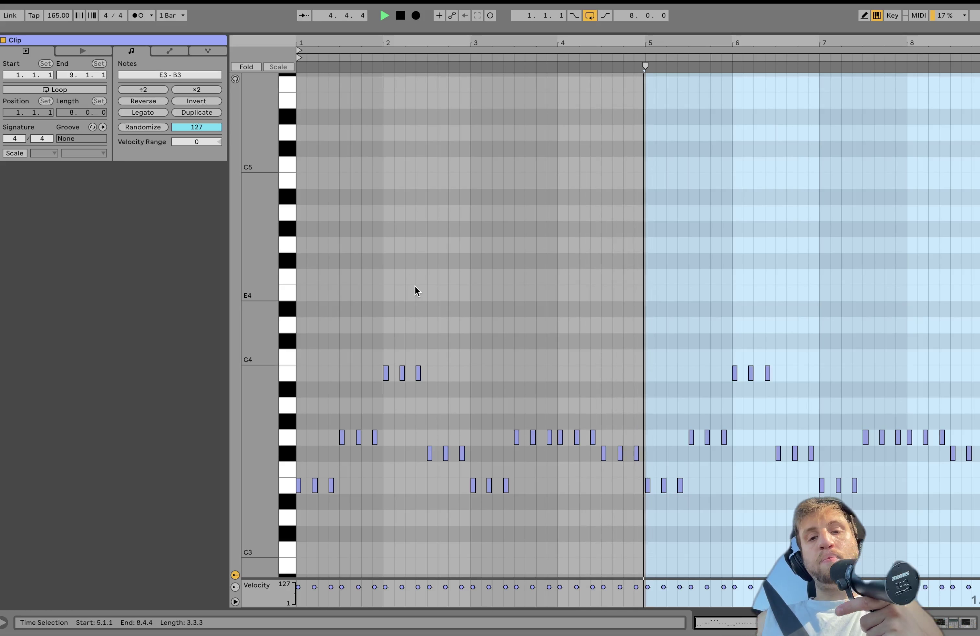
key(space)
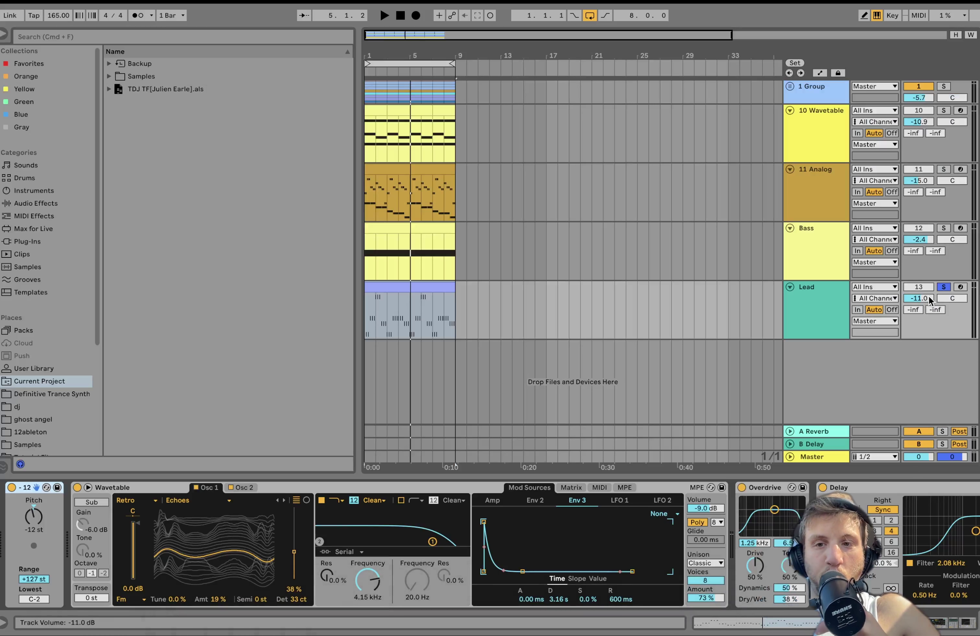
- Play all tracks together with the Lead unsoloed, and solo the Lead again to compare it alone
click(944, 286)
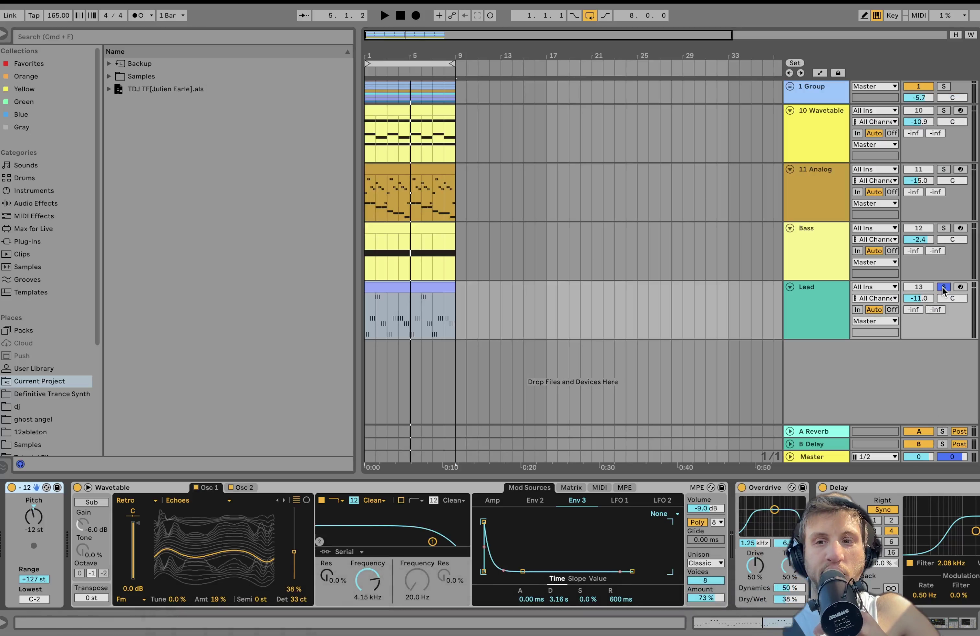
click(943, 287)
key(space)
click(822, 311)
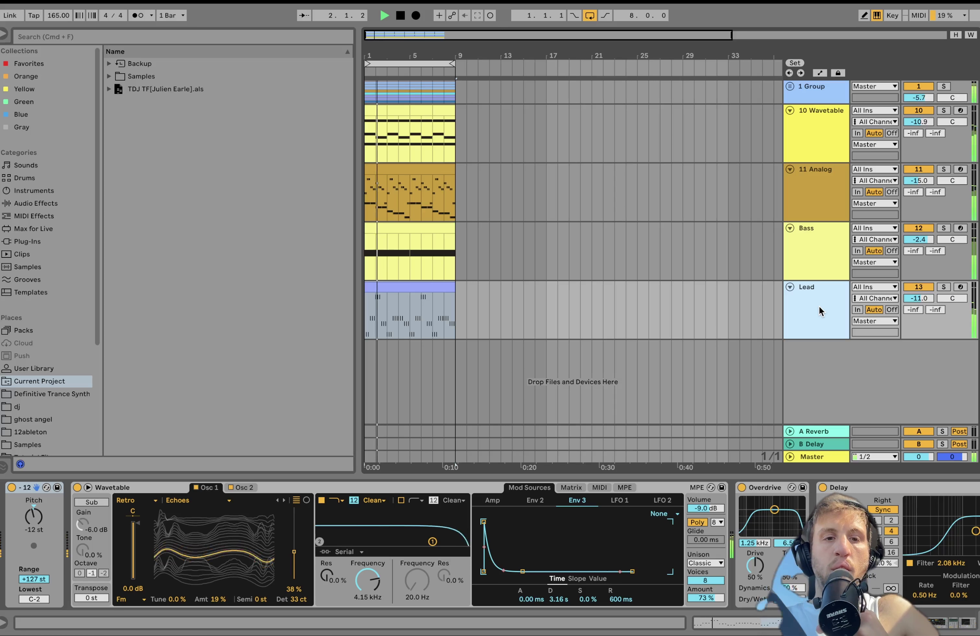
click(943, 286)
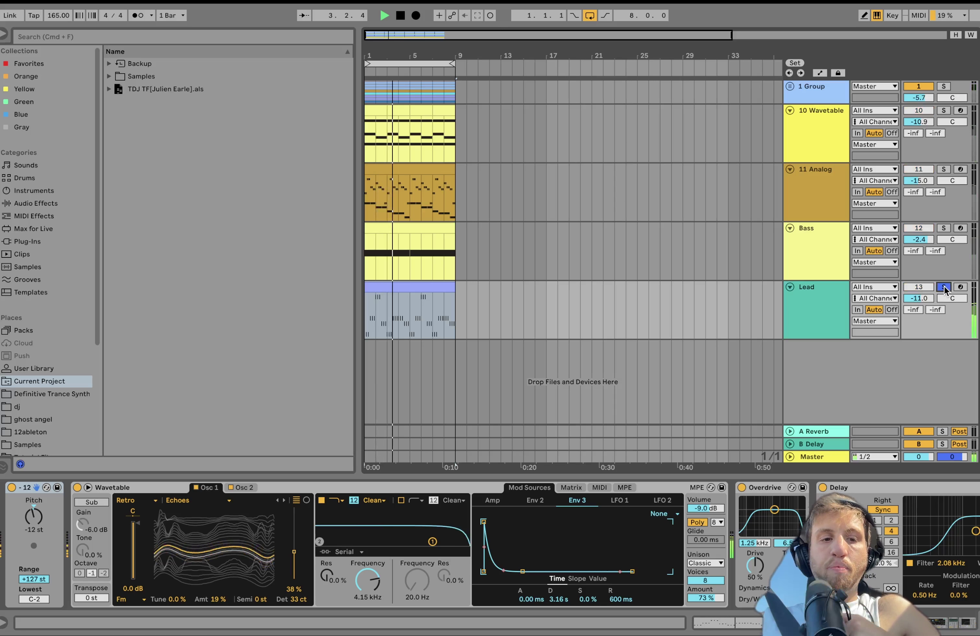
key(space)
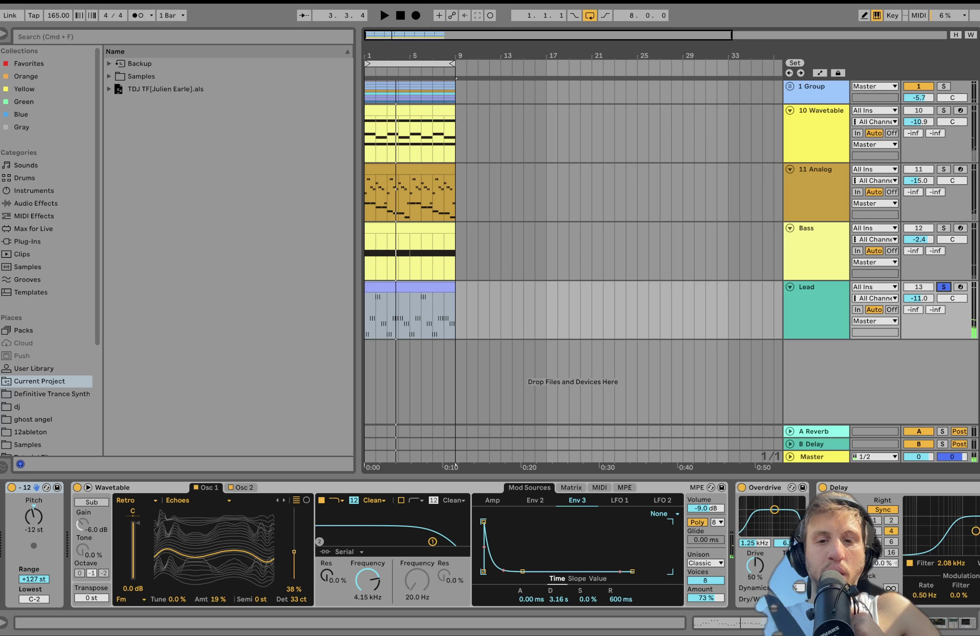
- Turn off the Lead track's effects from Overdrive through Auto Filter and play the dry Wavetable sound
scroll(769, 492, right, 10)
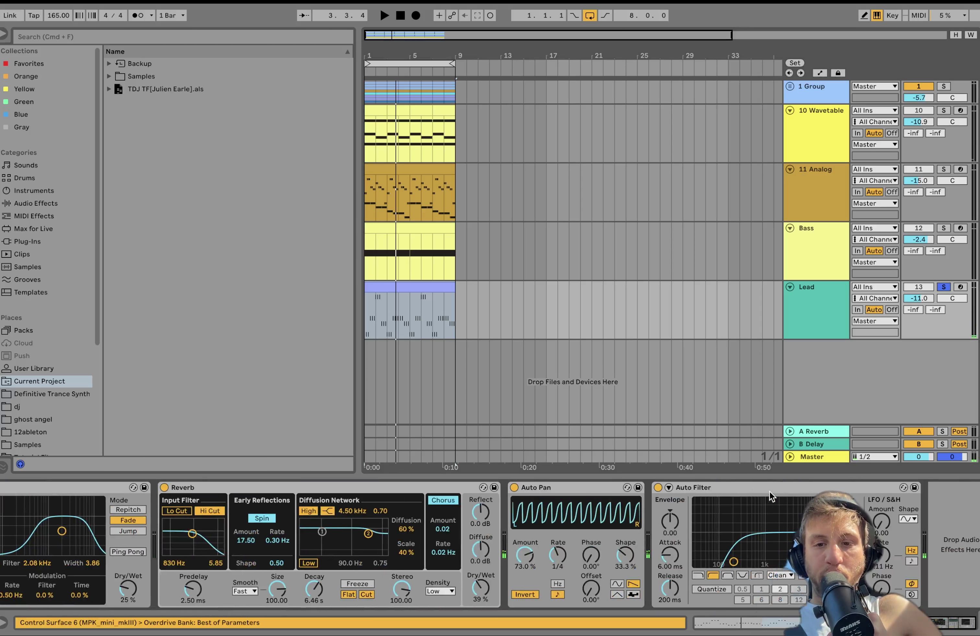
click(735, 483)
scroll(665, 482, left, 7)
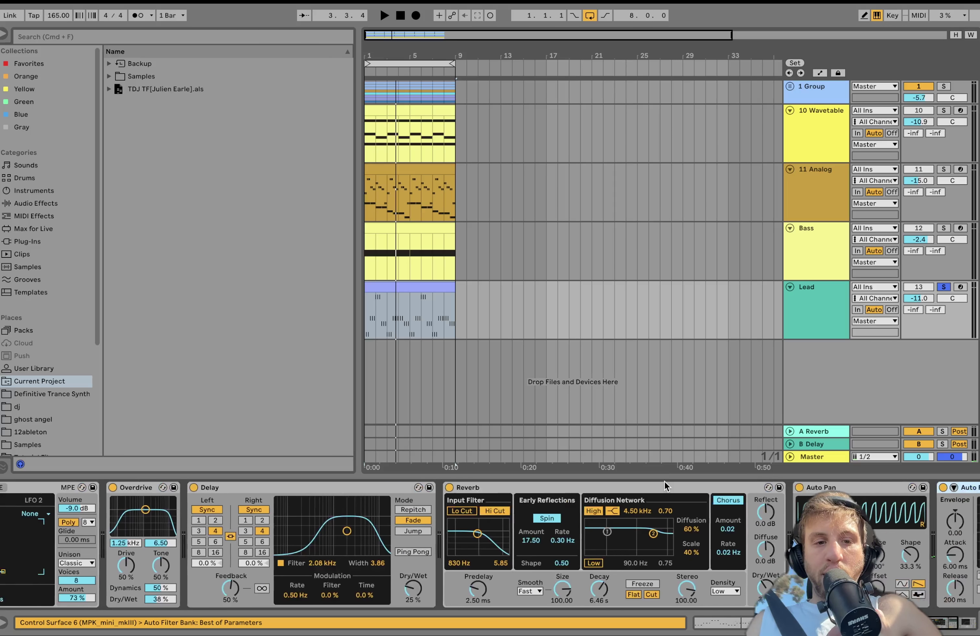
scroll(664, 481, left, 8)
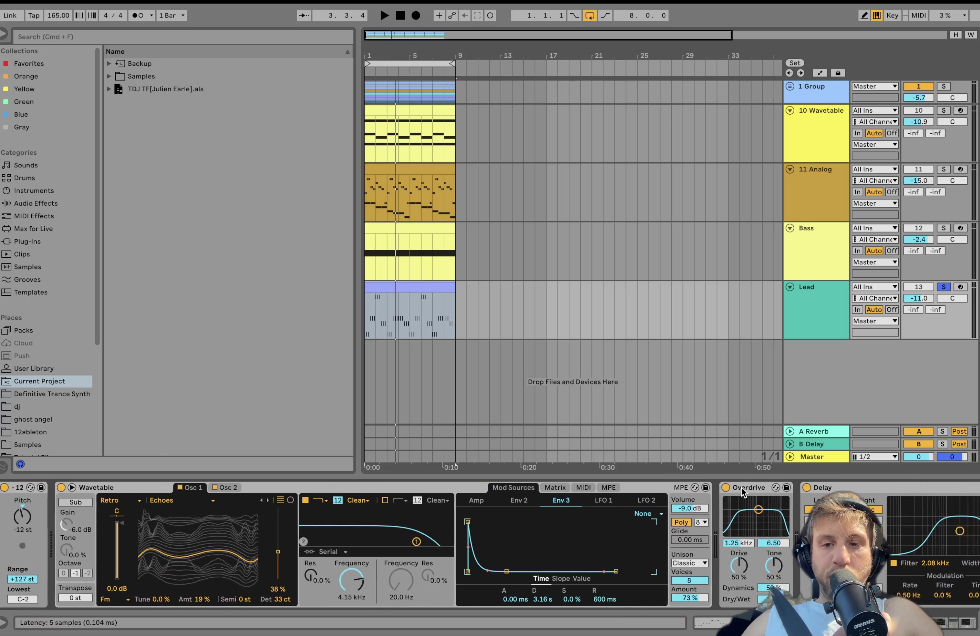
click(741, 492)
click(725, 488)
key(space)
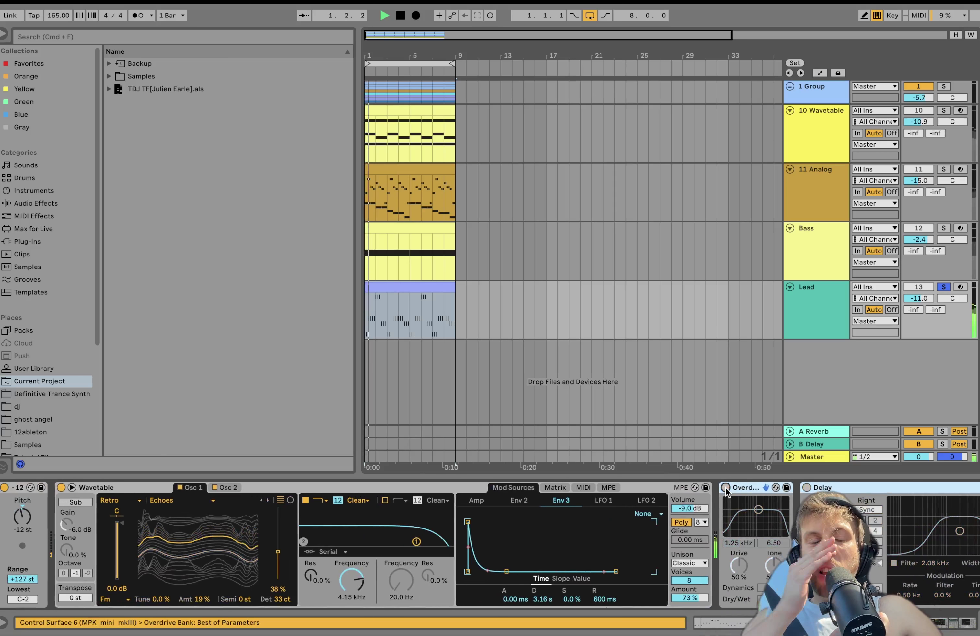
scroll(335, 591, left, 1)
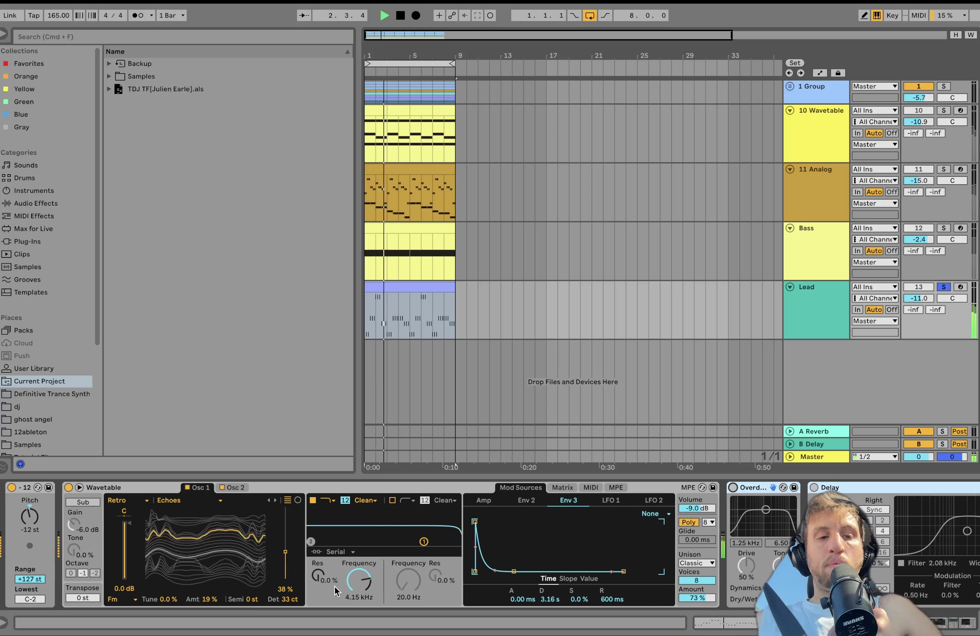
key(space)
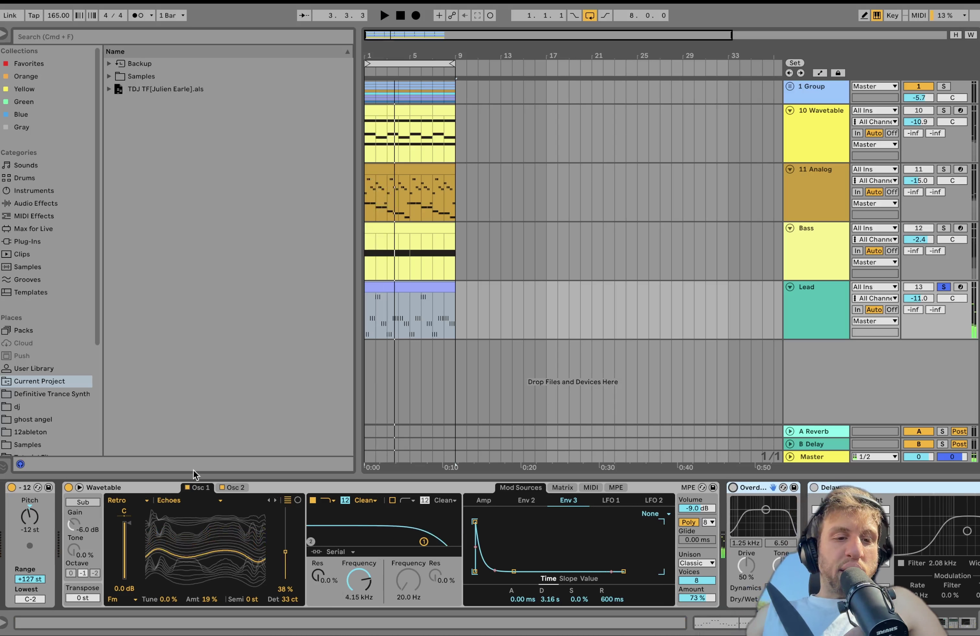
- Show the Lead Wavetable's Osc 2 and Osc 1 settings, play the sound briefly, and display its modulation matrix
click(223, 488)
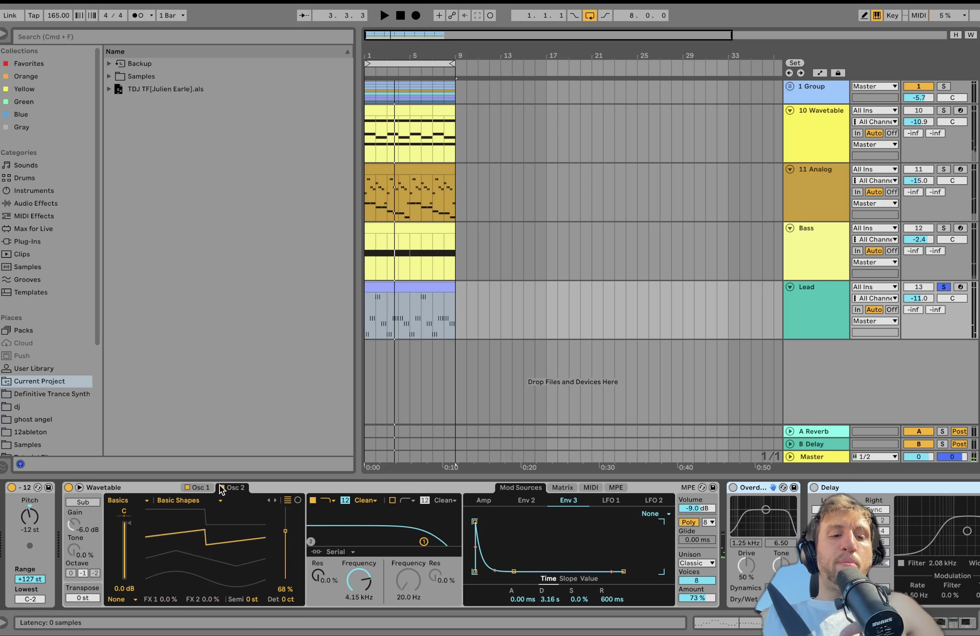
click(203, 489)
key(space)
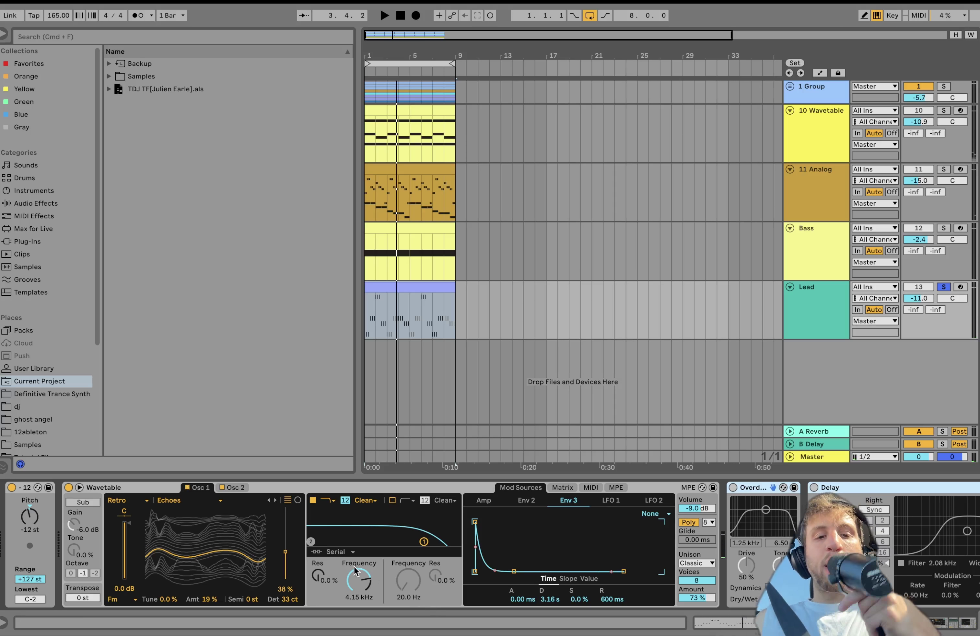
click(557, 488)
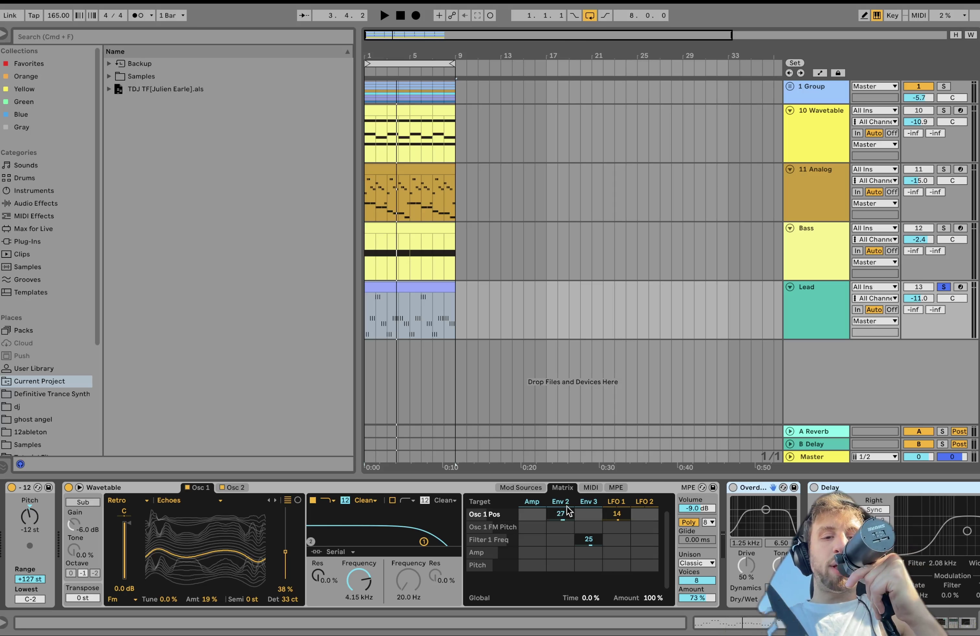
- Show the Lead Wavetable's modulation sources at Env 3, and turn the Overdrive back on during playback
click(522, 489)
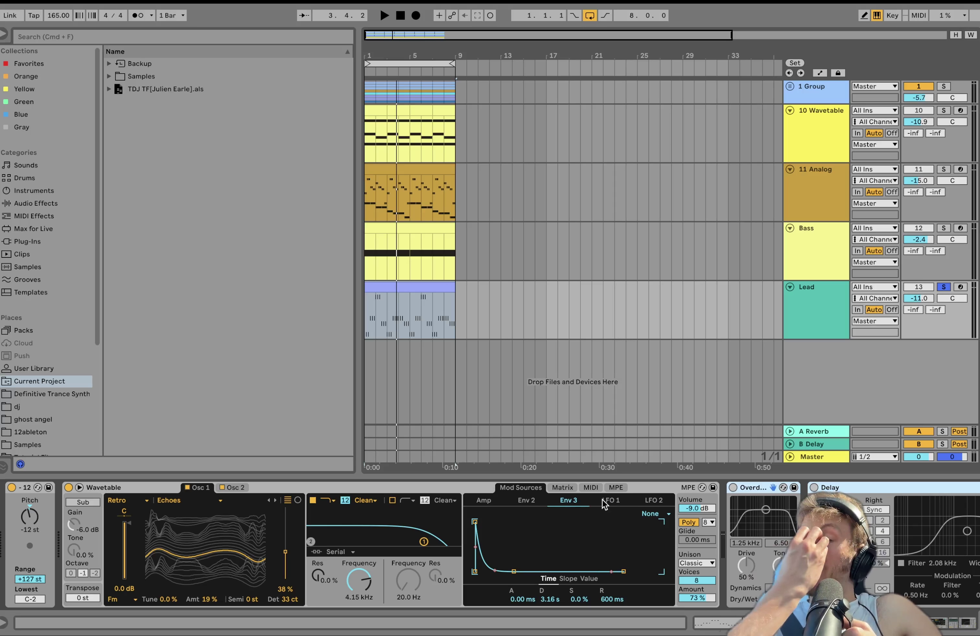
scroll(674, 551, right, 5)
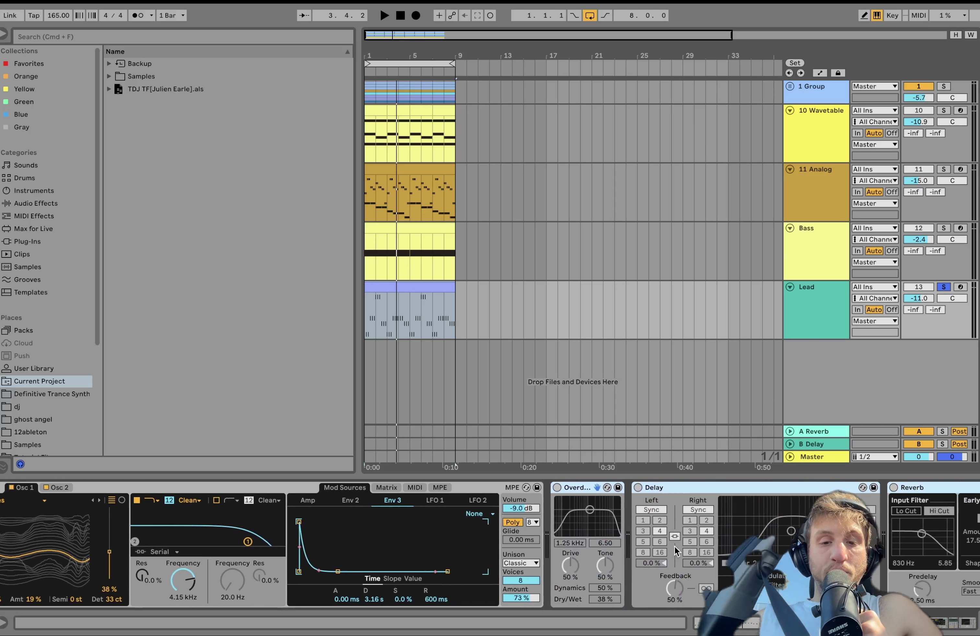
key(space)
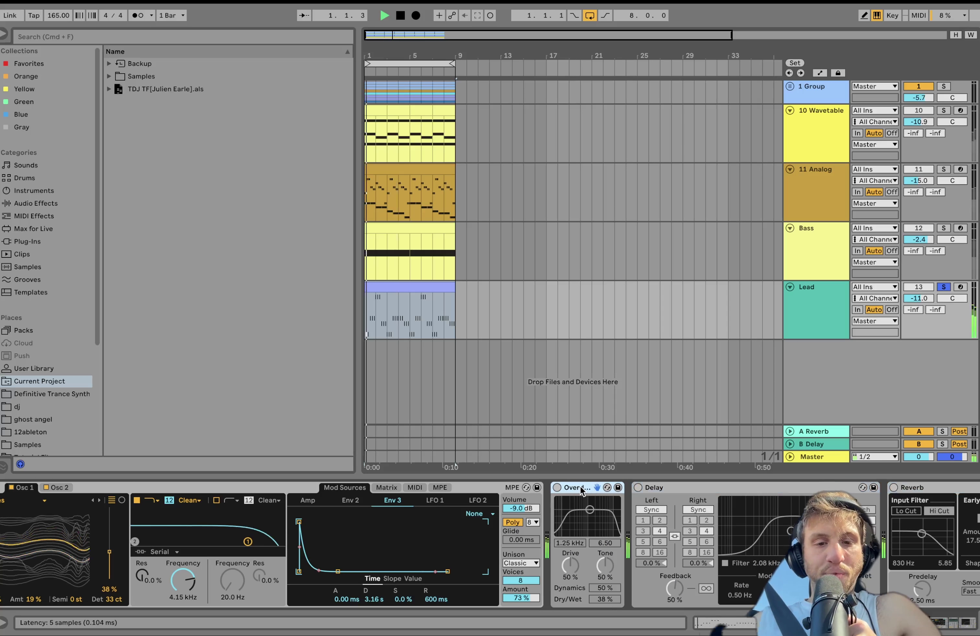
scroll(560, 490, right, 2)
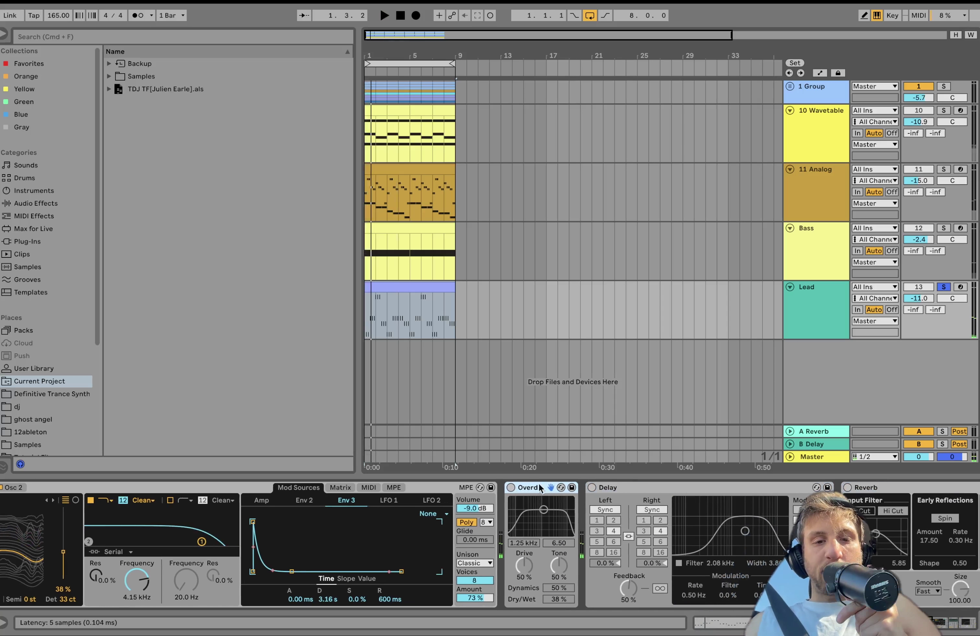
click(510, 488)
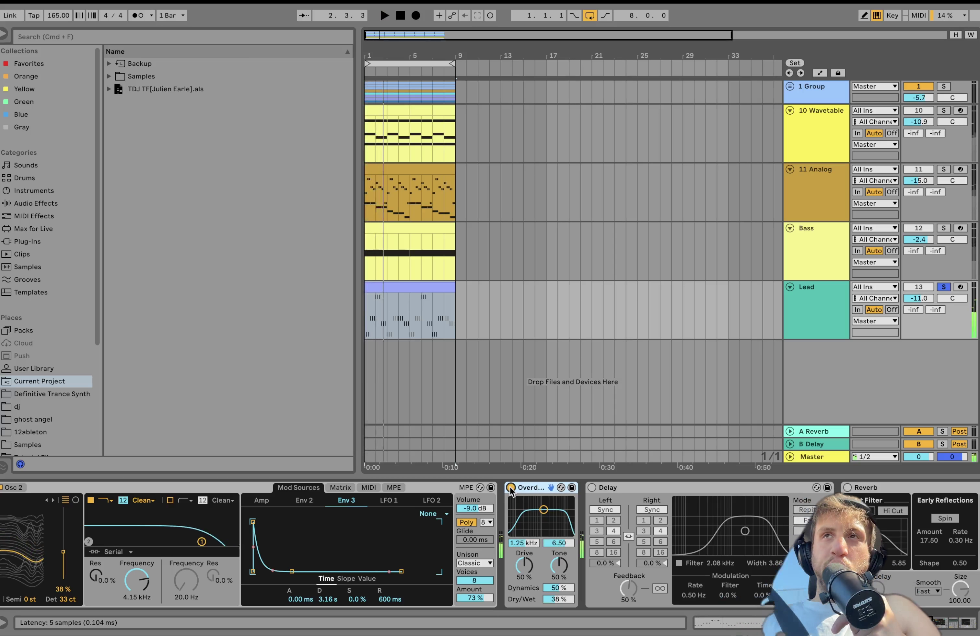
- Turn the Lead track's Delay back on and play the sound with it
scroll(511, 491, right, 3)
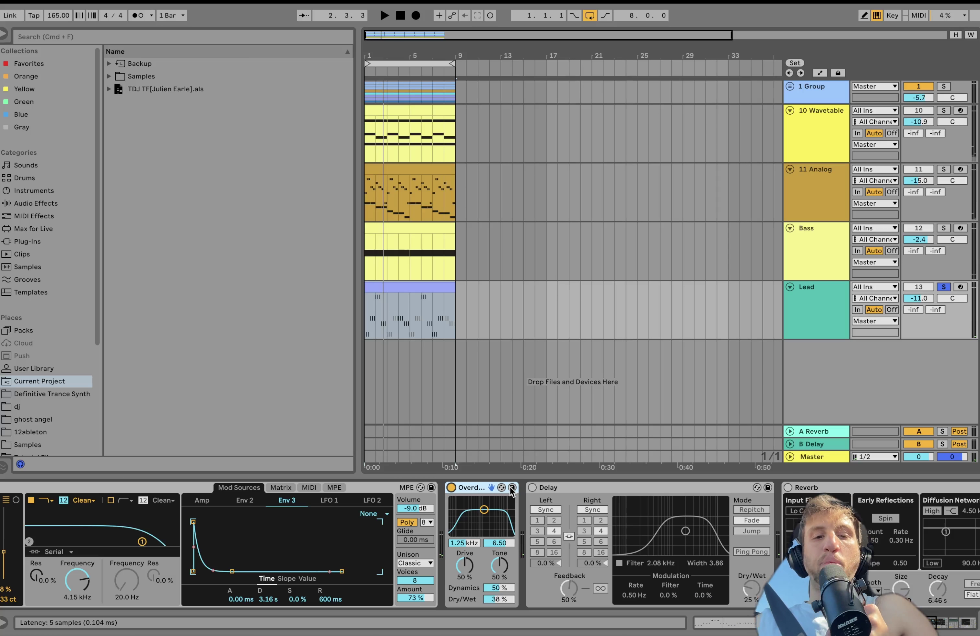
click(532, 488)
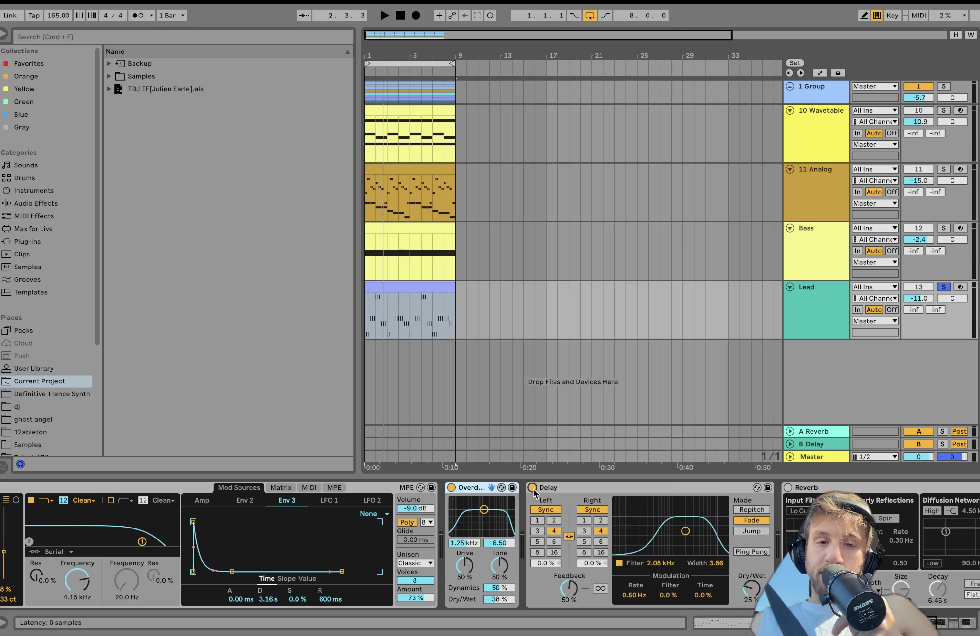
key(space)
- Turn the Lead track's Reverb back on and listen to it together with the Overdrive and Delay
scroll(533, 490, right, 4)
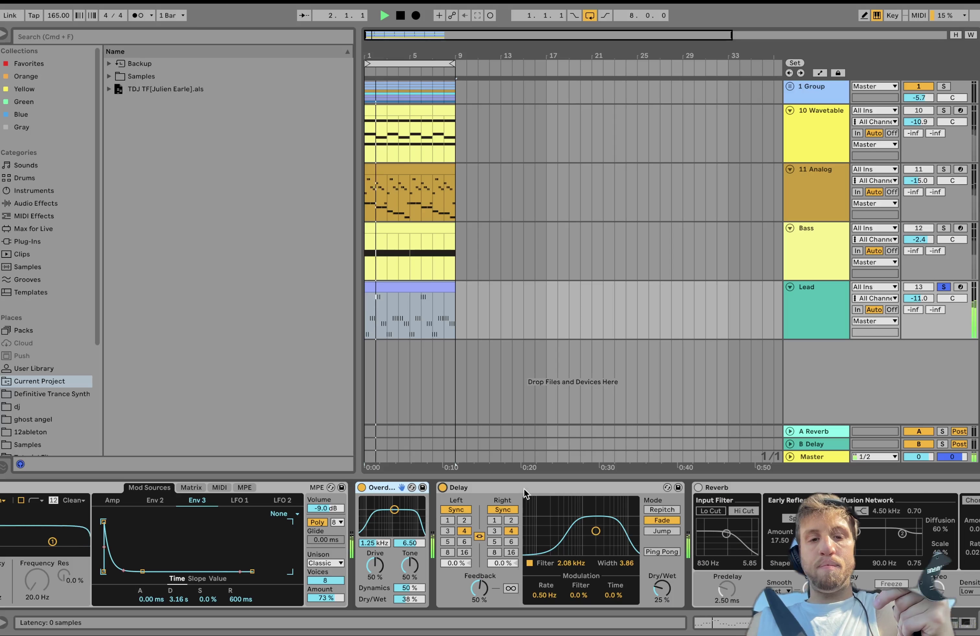
scroll(525, 493, right, 10)
click(449, 487)
scroll(450, 484, right, 3)
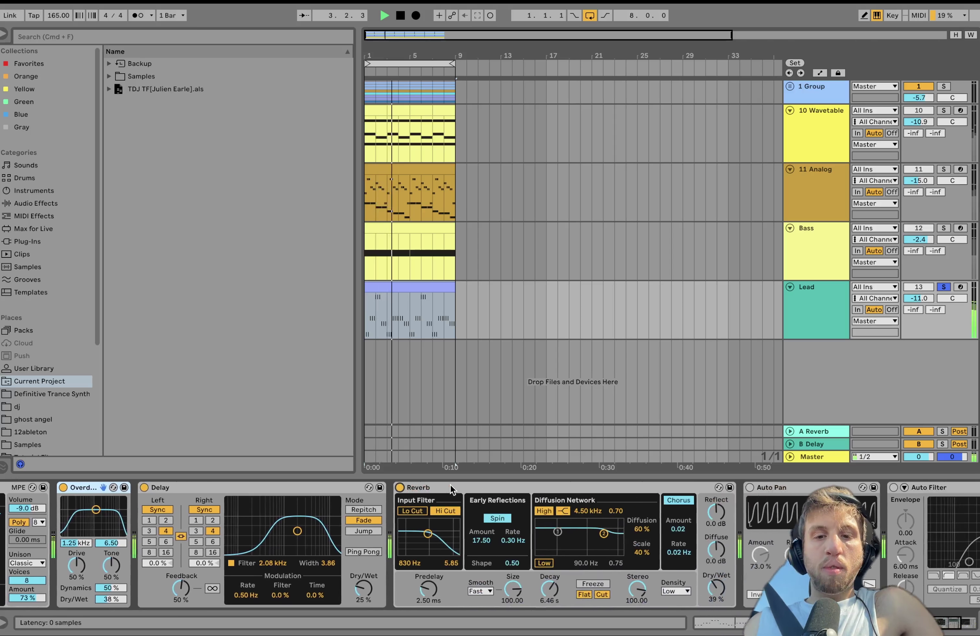
scroll(450, 485, right, 4)
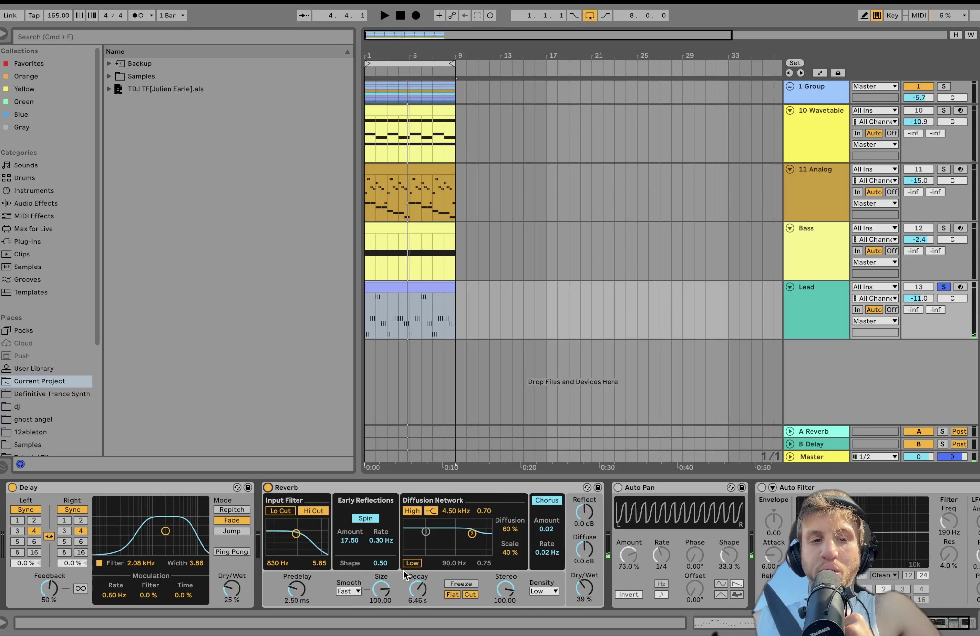
scroll(403, 571, right, 3)
- Try a wetter Lead by raising the Delay's Dry/Wet to 53 % and increasing the Reverb's Dry/Wet during playback
click(407, 287)
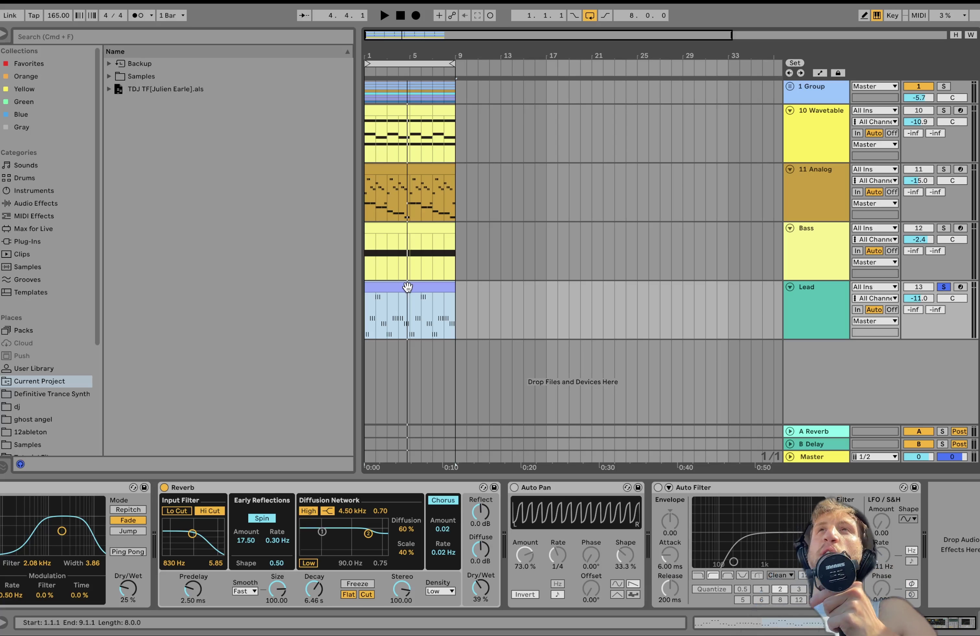
drag(131, 588, 132, 575)
key(space)
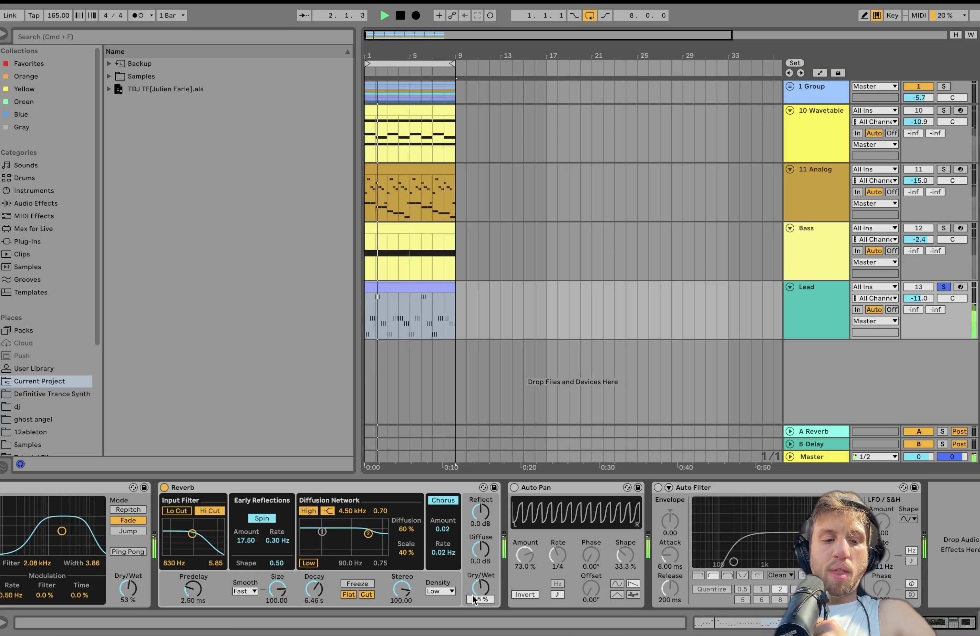
key(space)
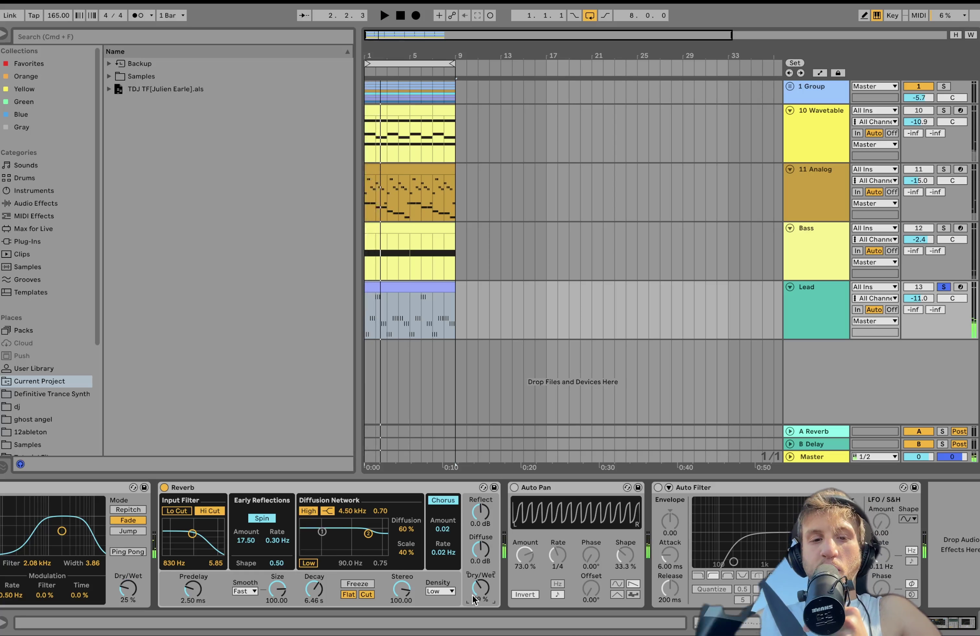
- Turn the Lead's Auto Pan and Auto Filter back on, and play the unsoloed Lead with all tracks
key(space)
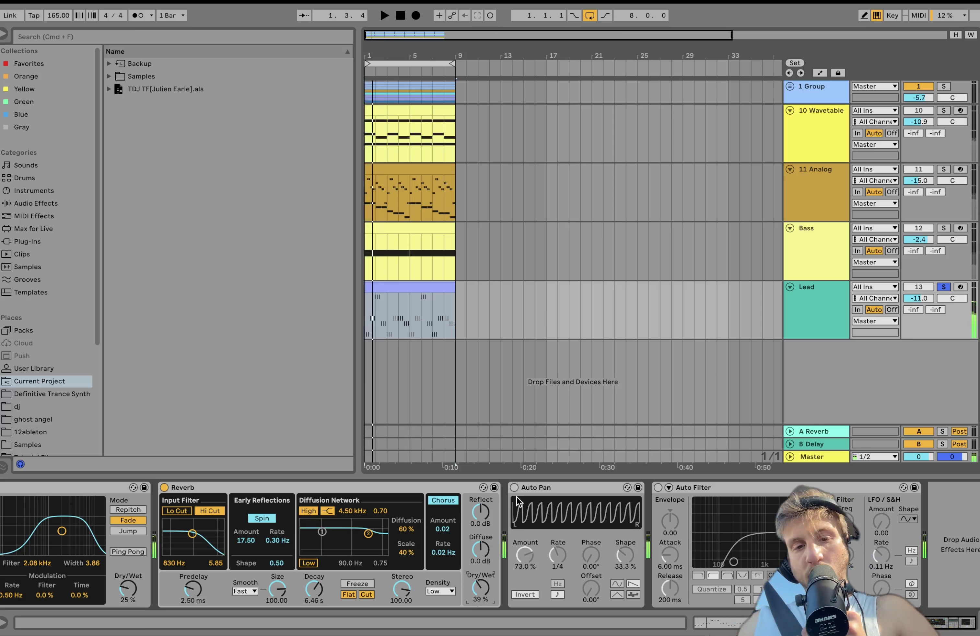
click(514, 487)
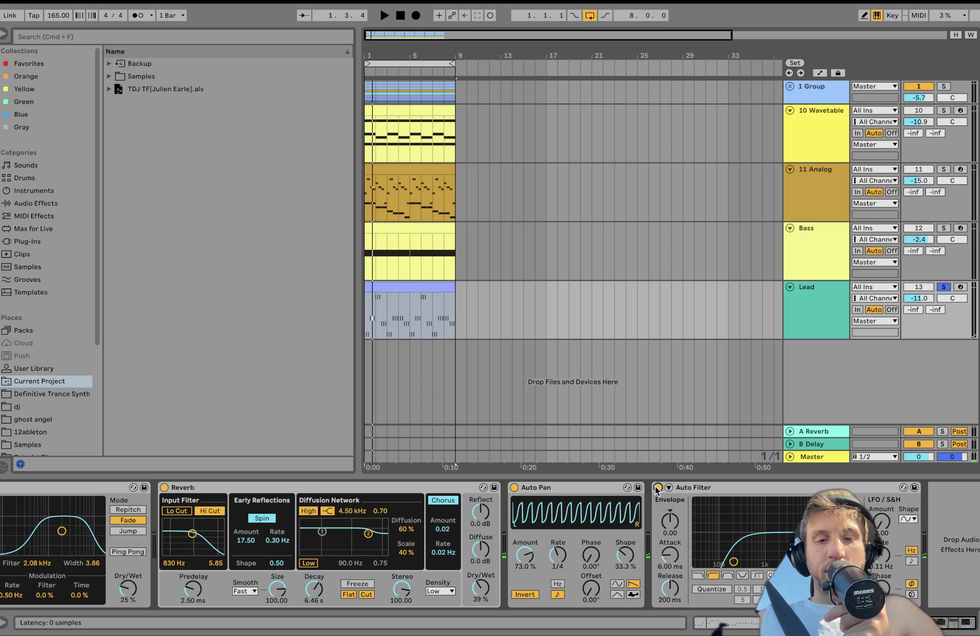
click(942, 288)
click(825, 302)
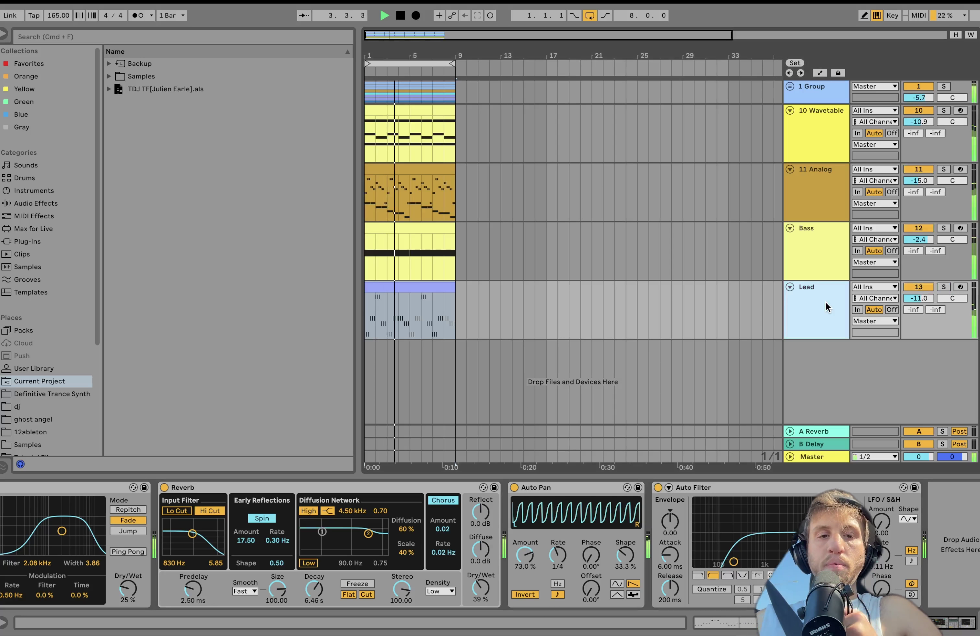